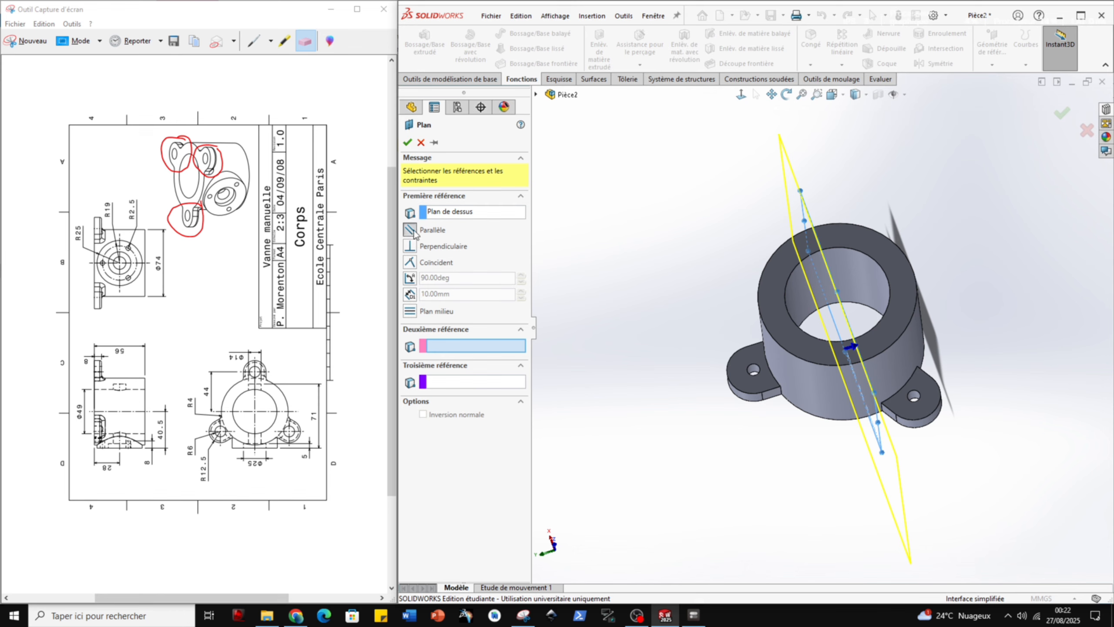
Create a reference plane offset 40.5 mm from Plan de dessus, with the offset direction reversed.
left_click(410, 294)
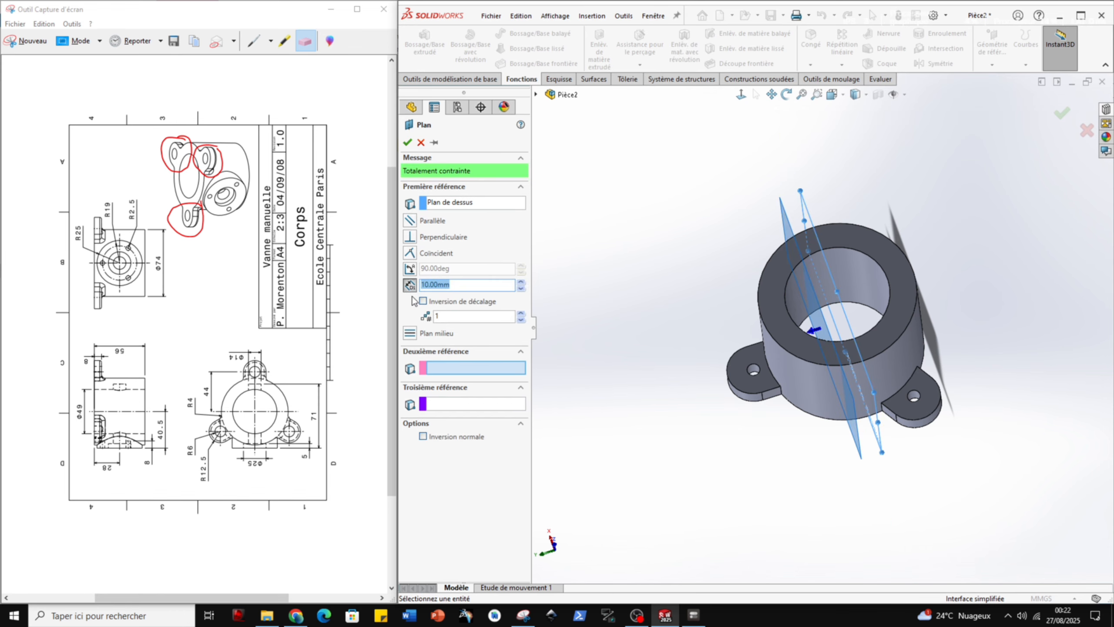
left_click(423, 301)
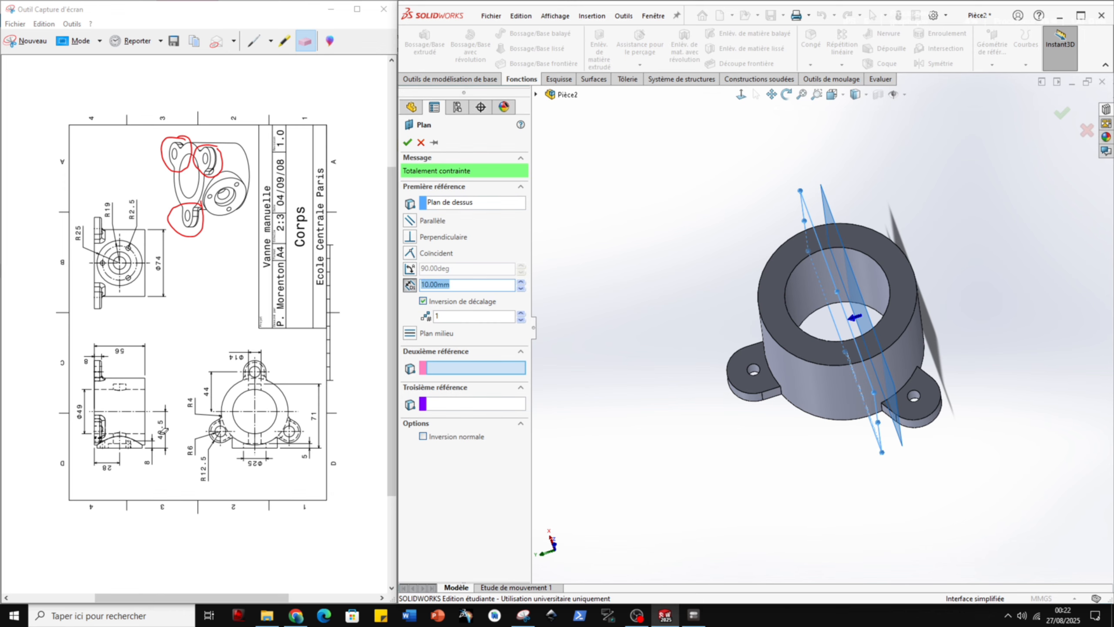
type("40.5")
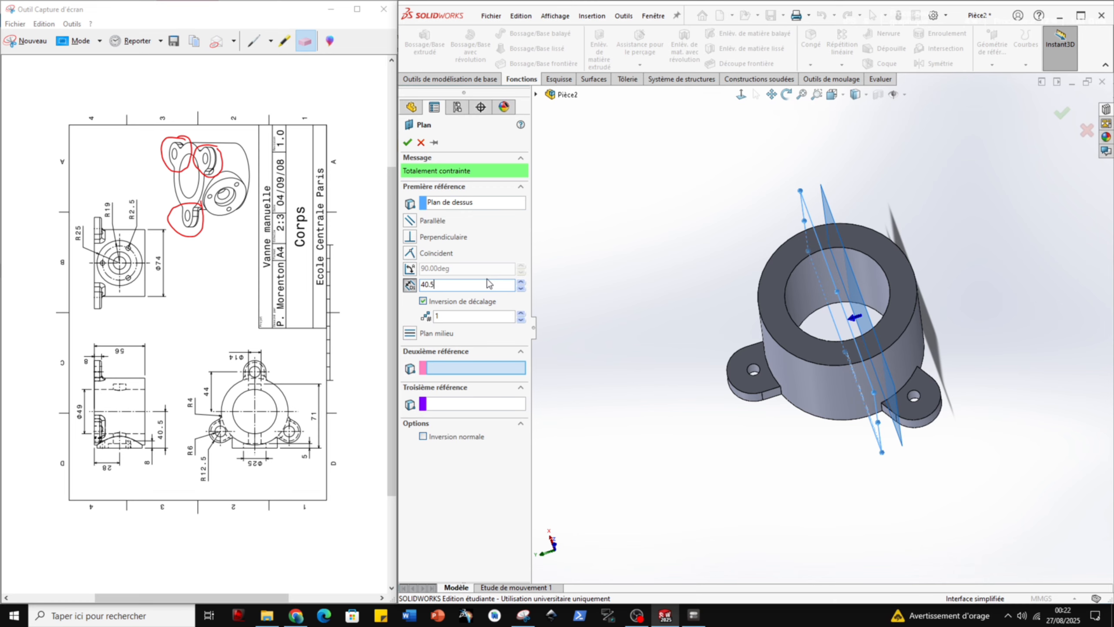
key("Return")
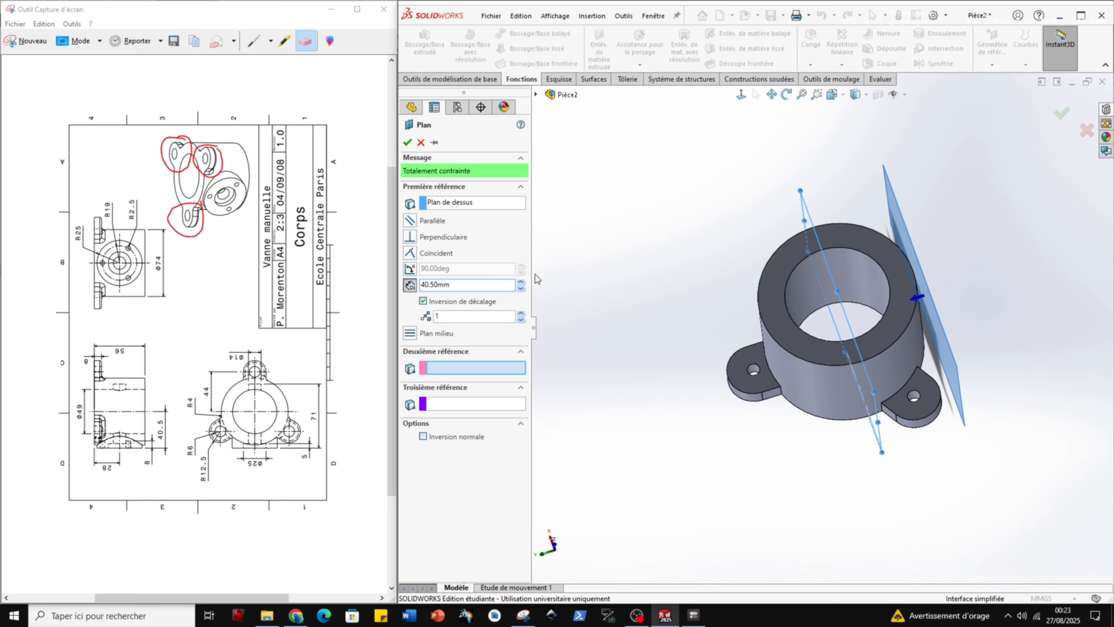
mouse_move(965, 281)
middle_mouse_down()
mouse_move(890, 299)
mouse_move(950, 303)
mouse_move(884, 295)
middle_mouse_up()
left_click(1057, 115)
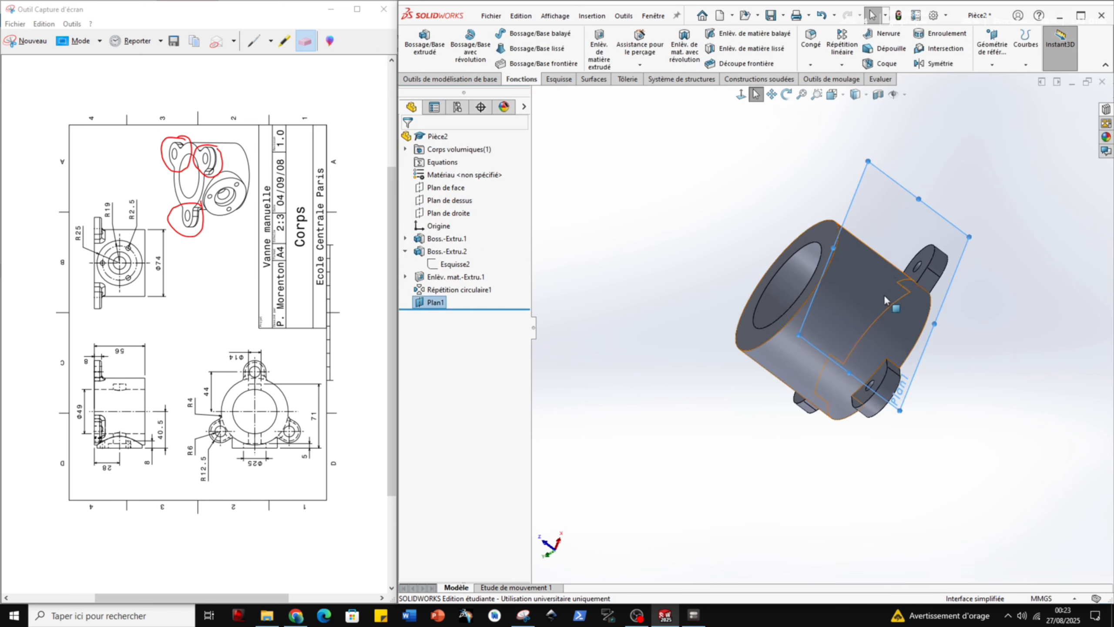
Sketch a circle about 42.5 mm in diameter on the new offset plane, centred on the cylinder directly above the origin.
left_click(891, 185)
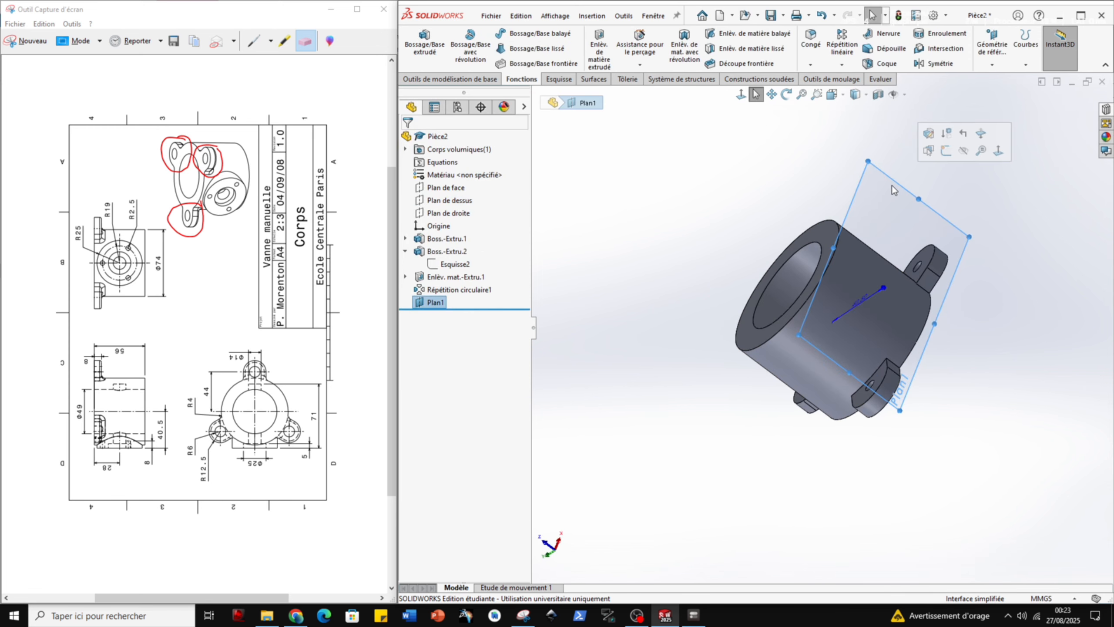
left_click(946, 151)
left_click(743, 99)
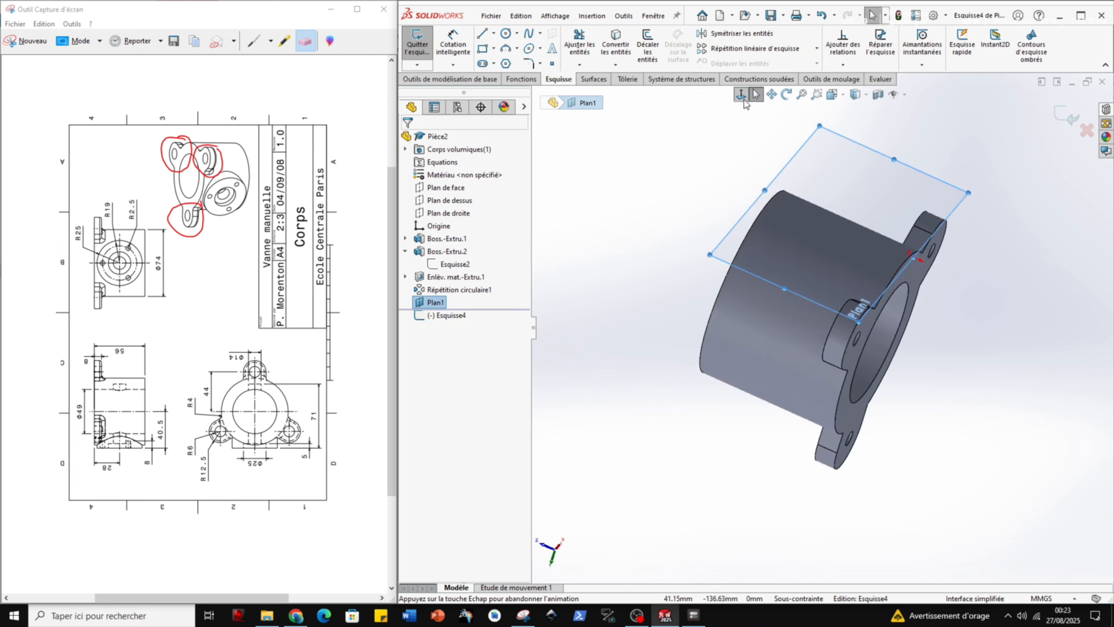
left_click(743, 100)
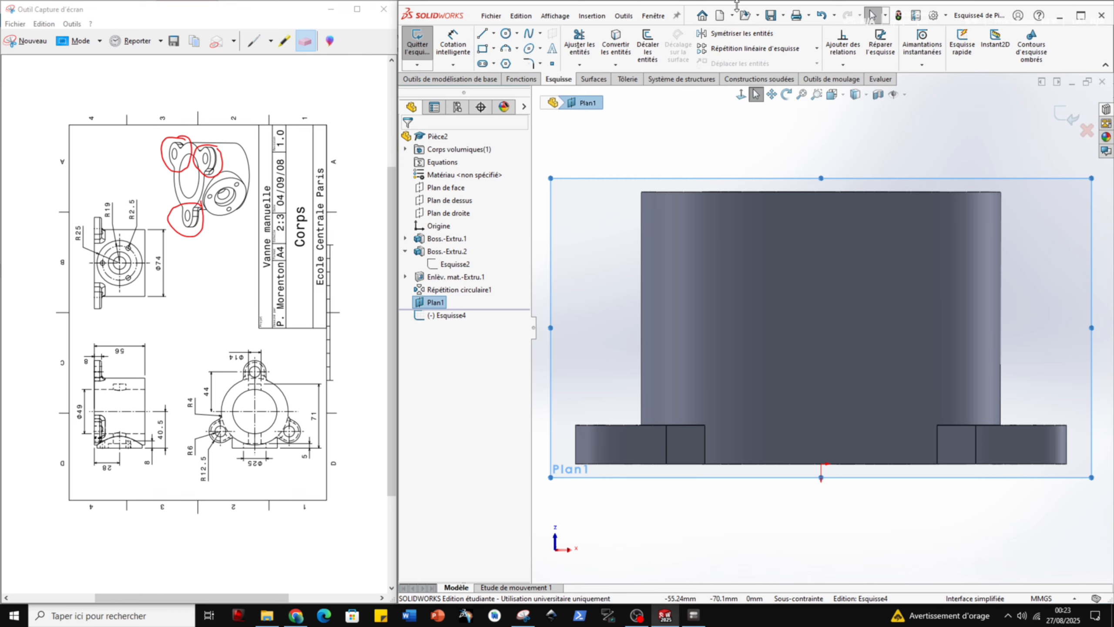
left_click(506, 33)
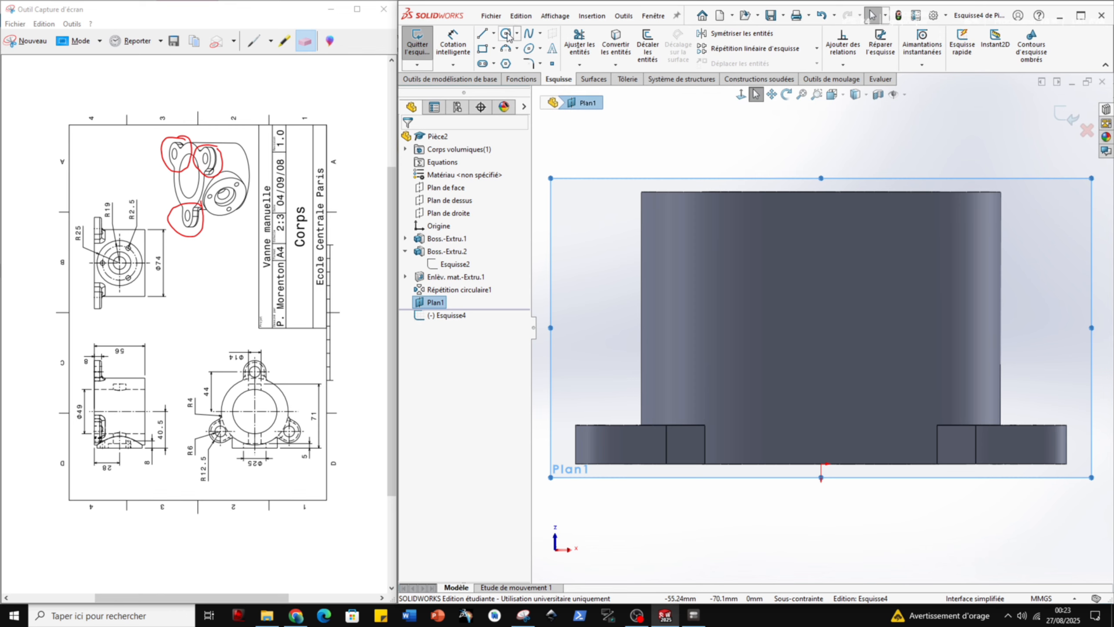
left_click(821, 316)
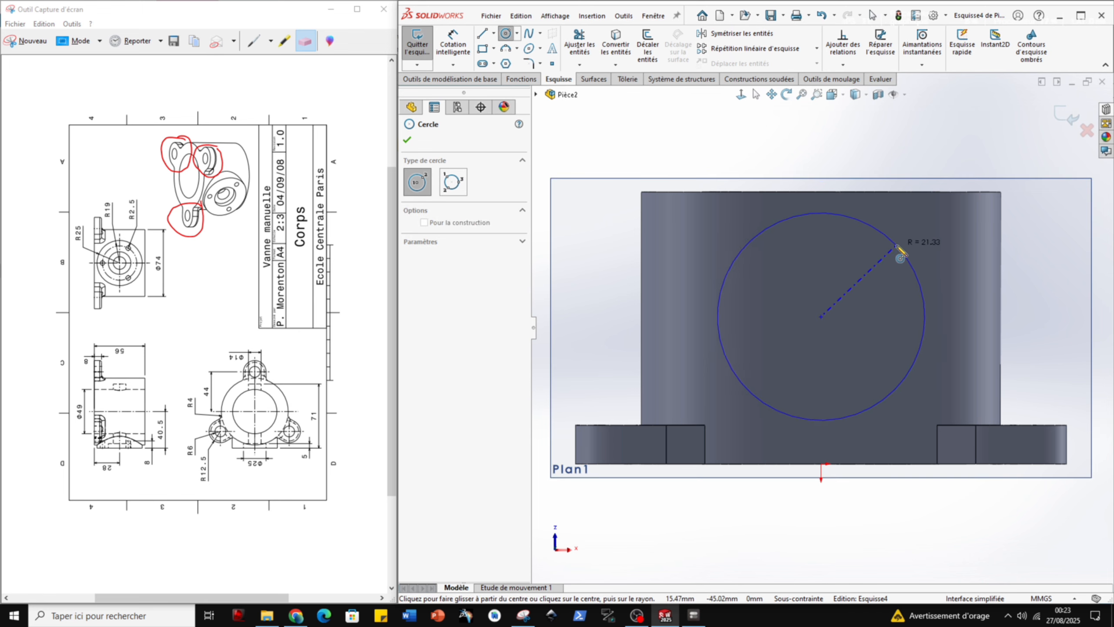
left_click(897, 247)
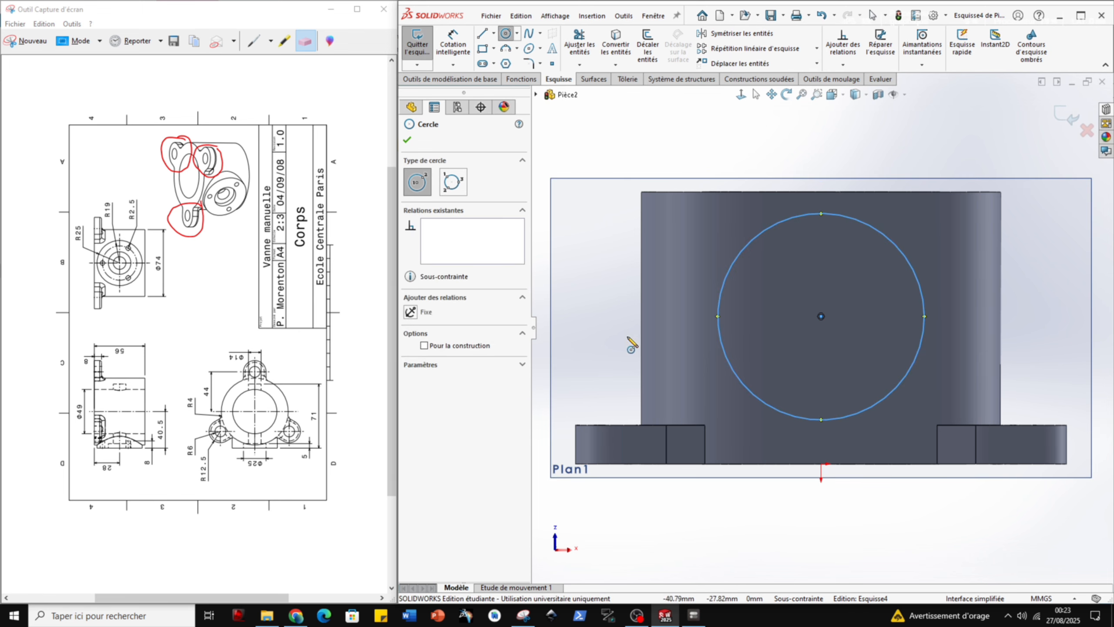
Dimension the circle's centre 28 mm above the bottom edge of the body.
left_click(452, 42)
left_click(822, 316)
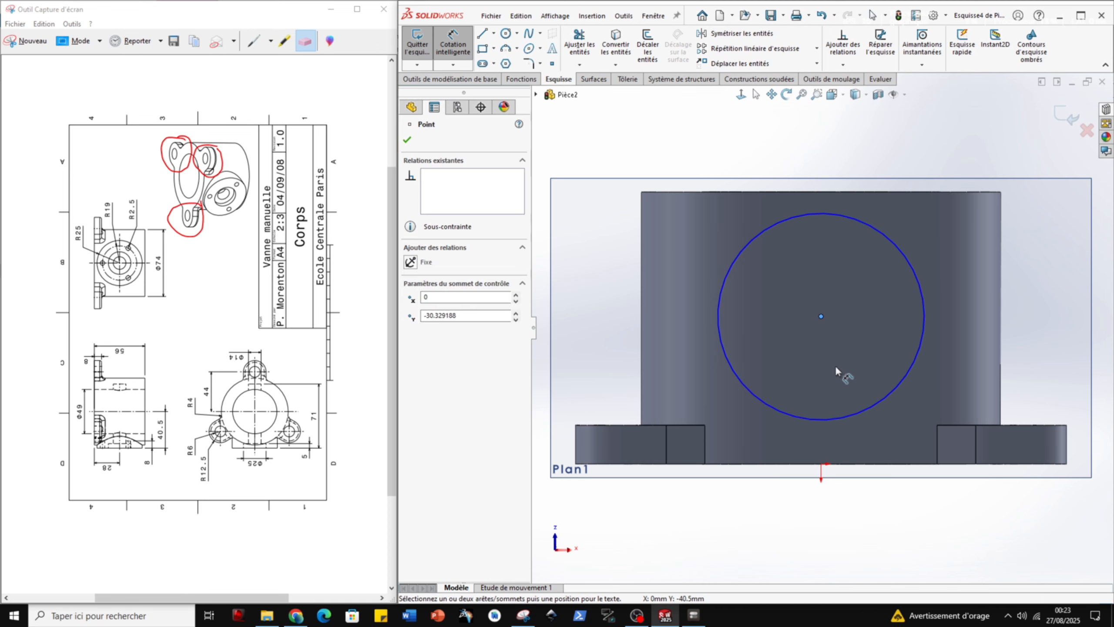
left_click(871, 463)
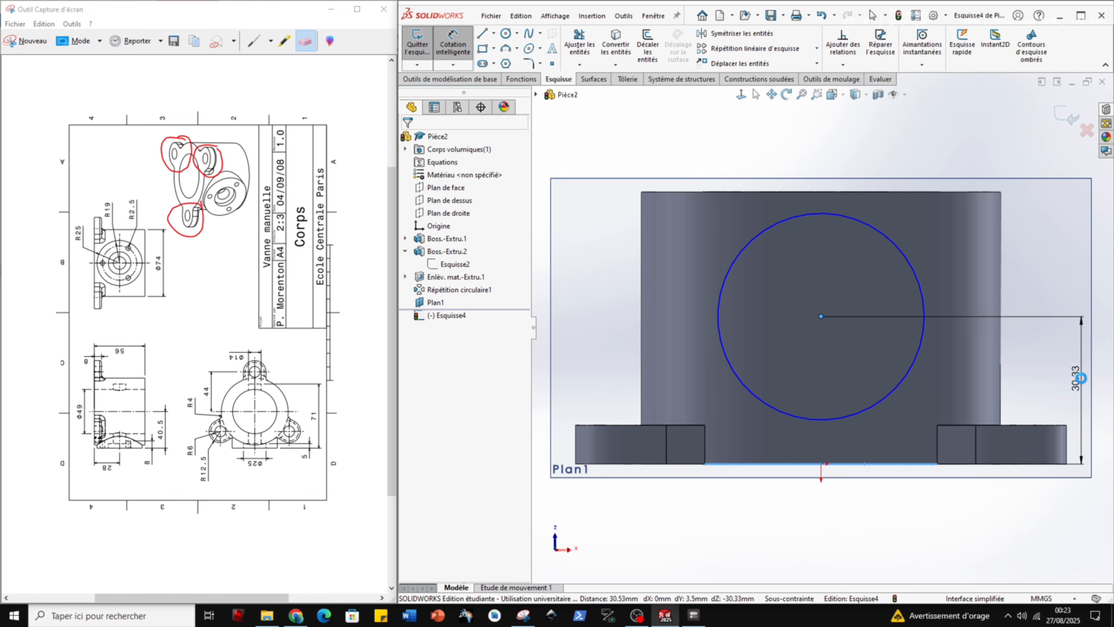
left_click(1084, 384)
type("28")
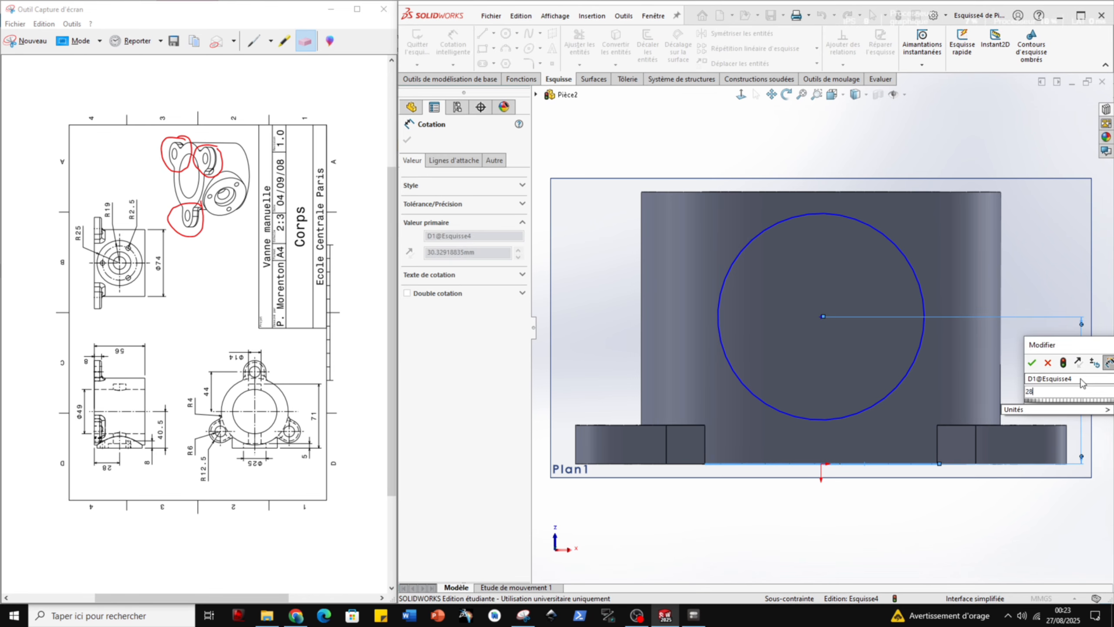
key("Return")
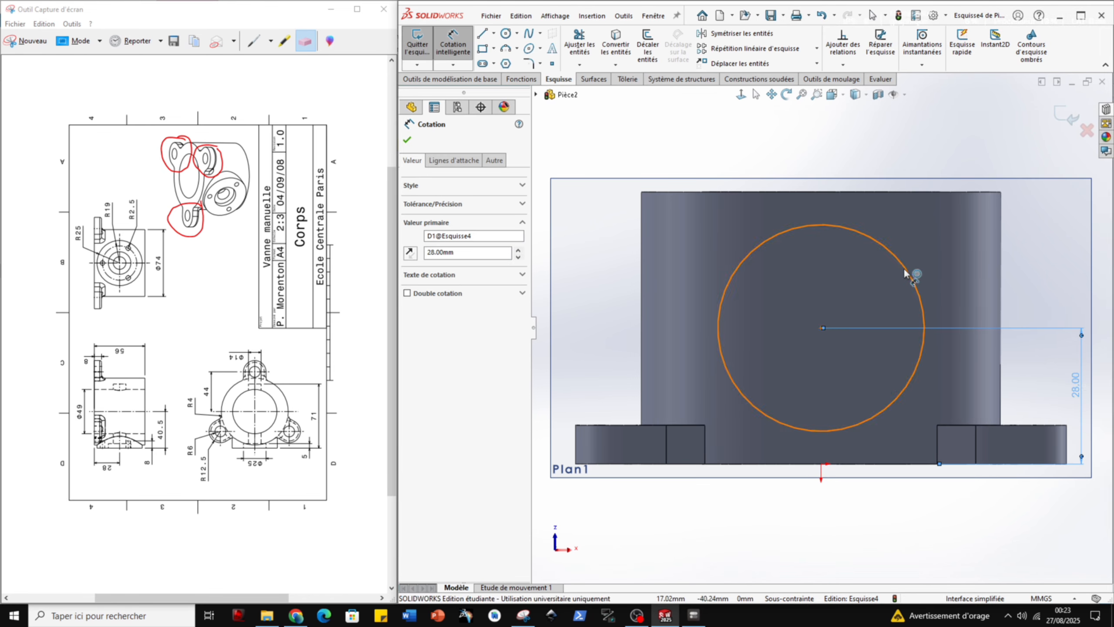
Dimension the circle's diameter as 25*2 mm.
left_click(913, 279)
left_click(944, 153)
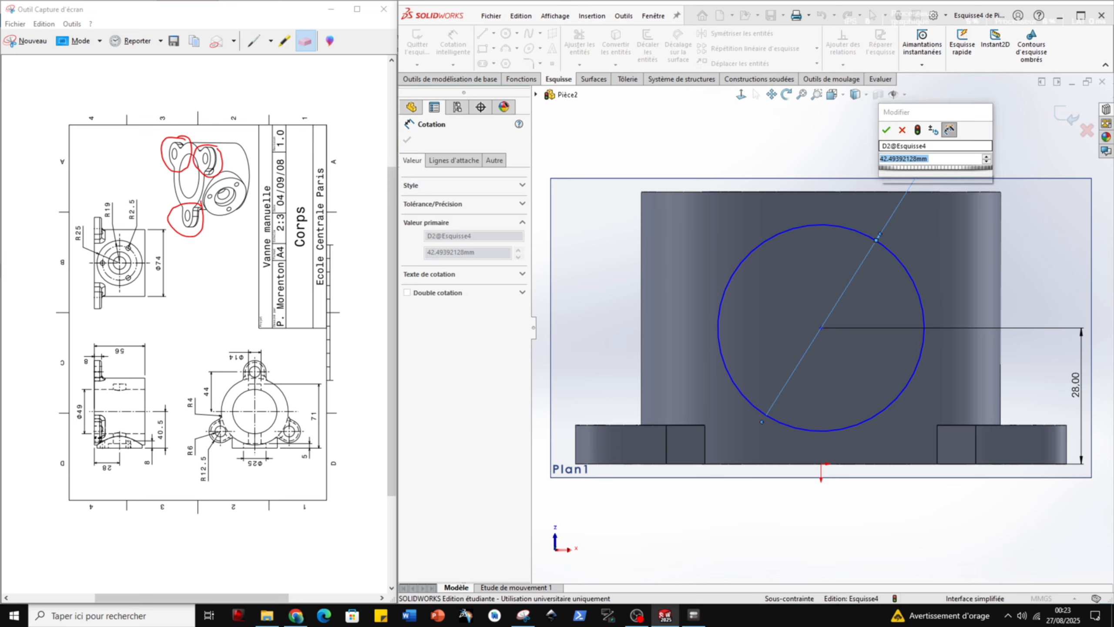
type("25*2")
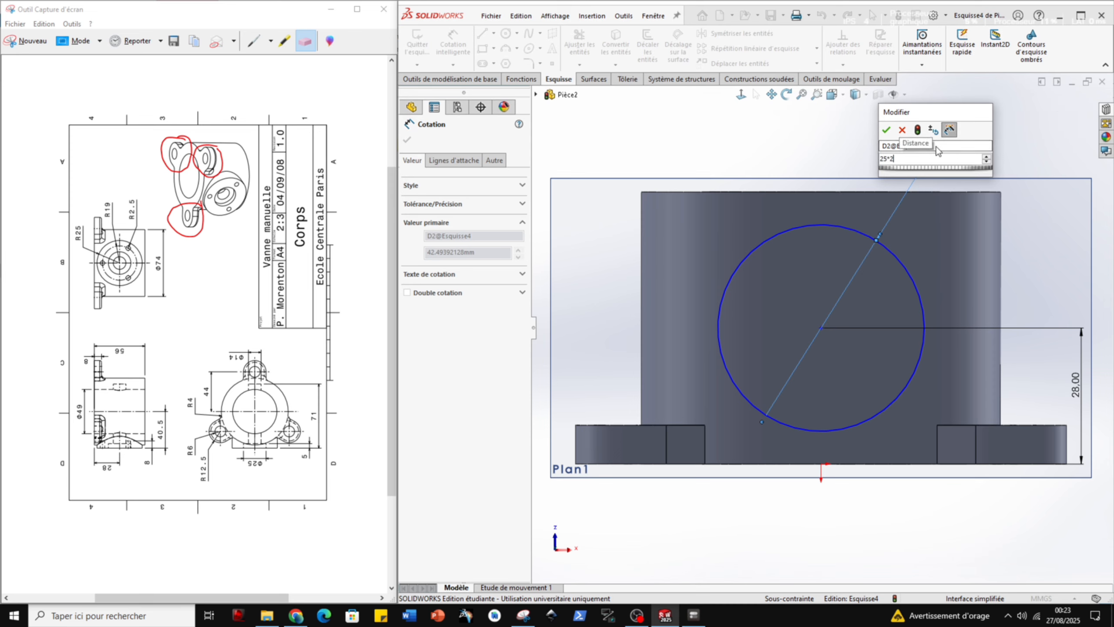
key("Return")
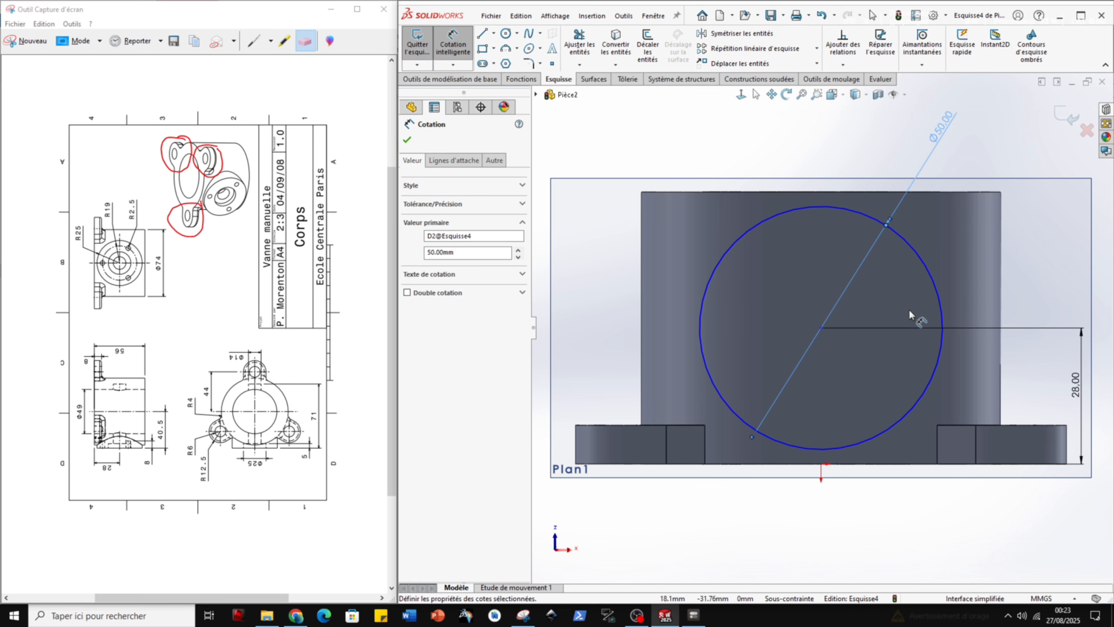
key("Escape")
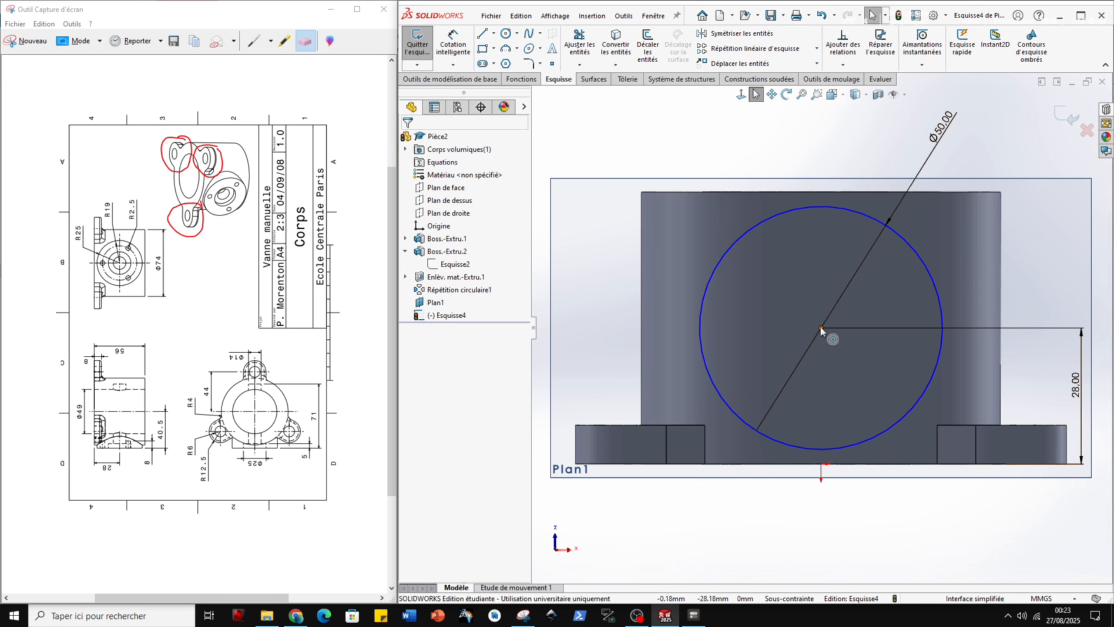
Shift the circle's centre slightly off the body's axis and connect it to the origin with a construction line.
mouse_move(821, 327)
left_mouse_down()
mouse_move(798, 325)
mouse_move(806, 317)
left_mouse_up()
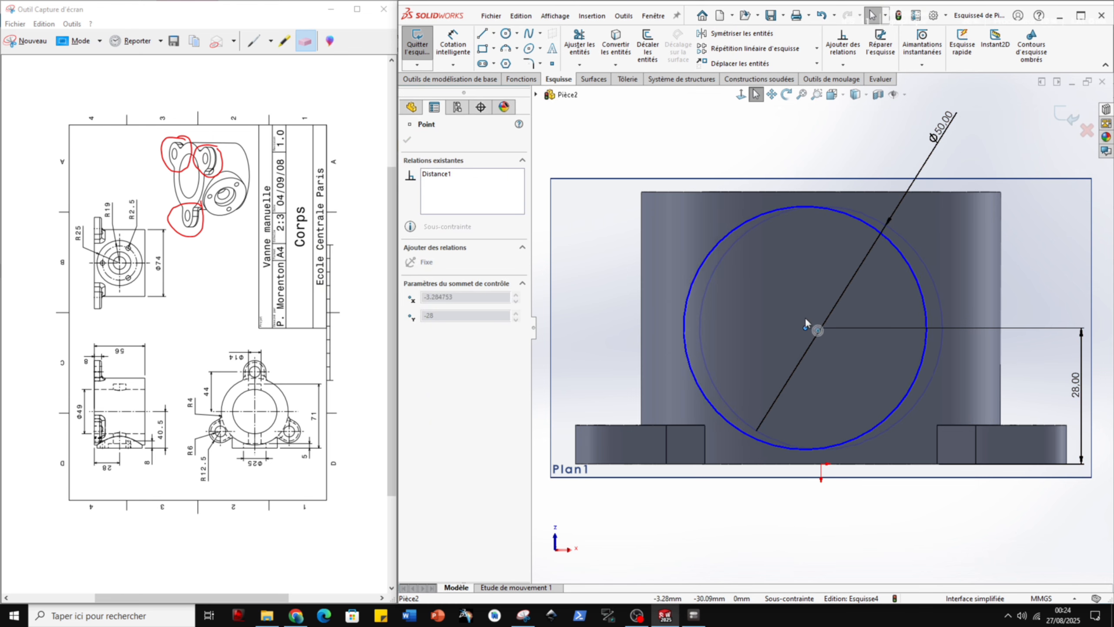
left_click(493, 33)
left_click(513, 63)
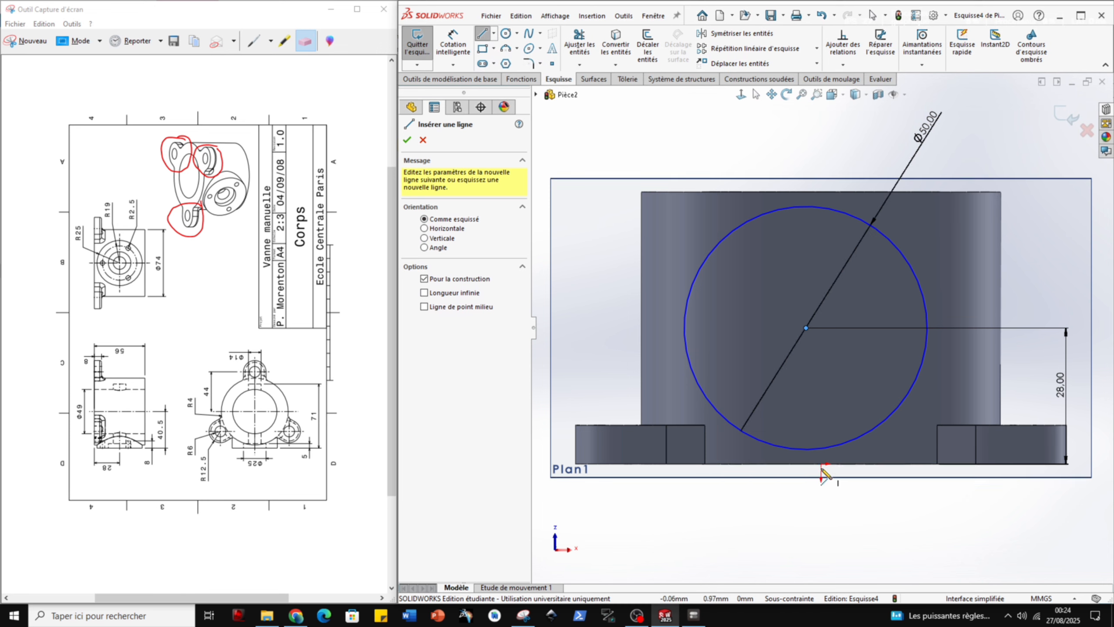
left_click(820, 463)
left_click(807, 328)
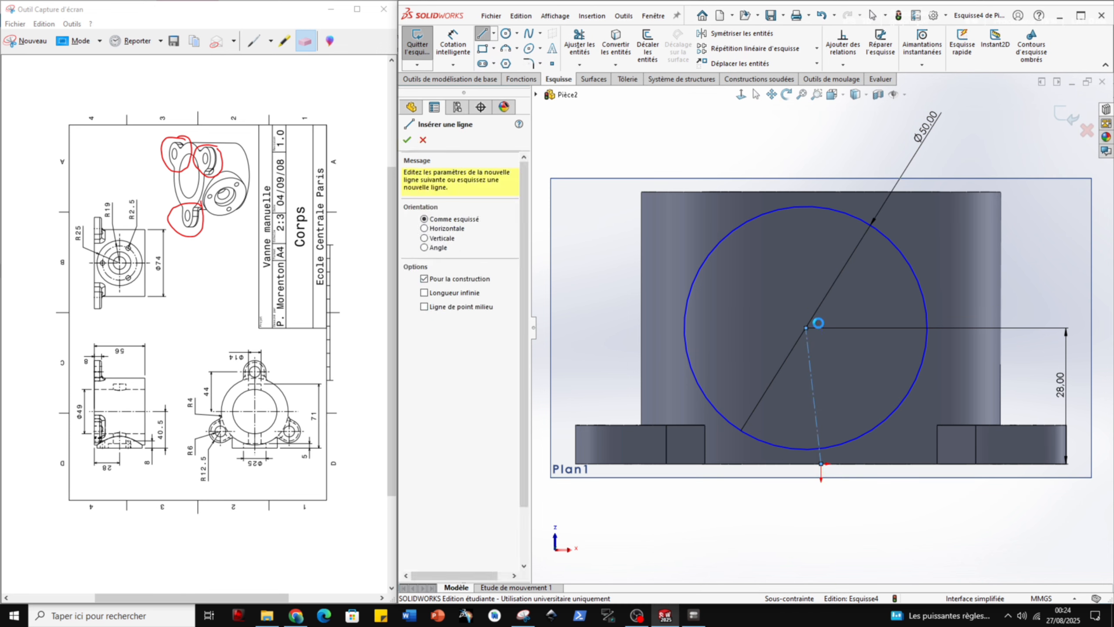
key("Escape")
Make the construction line vertical to centre the circle above the origin, and finish the sketch.
left_click(812, 356)
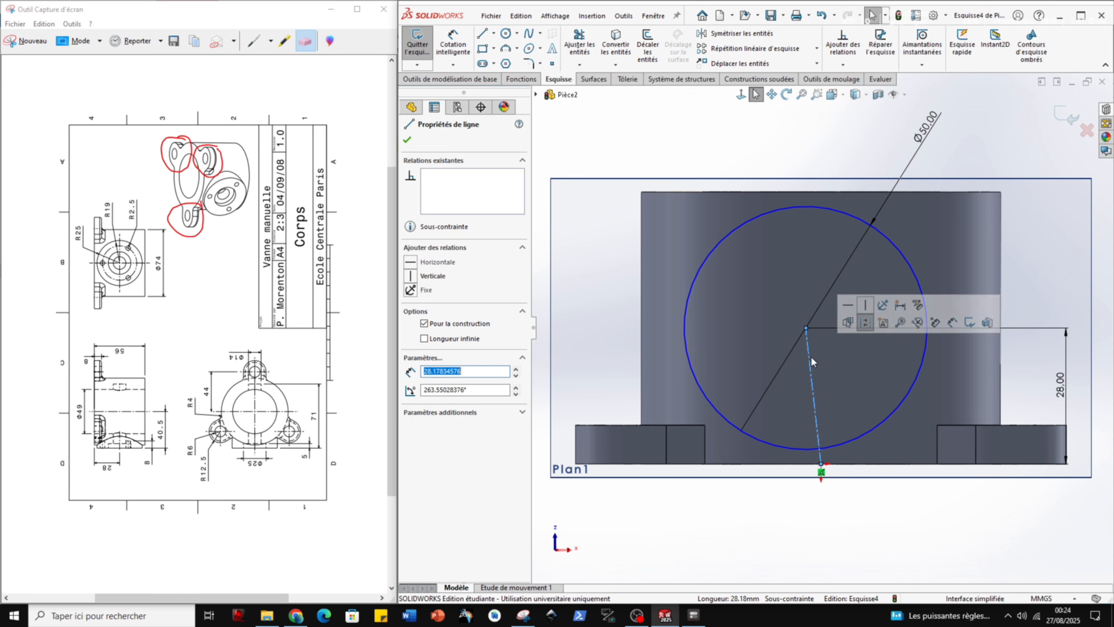
left_click(866, 306)
left_click(865, 136)
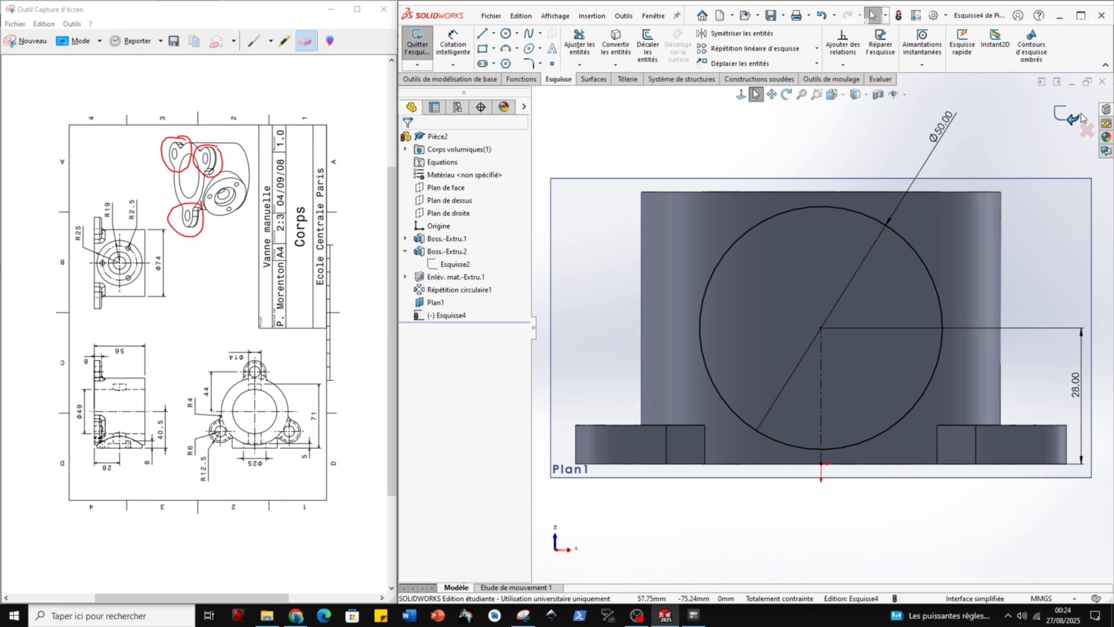
left_click(1068, 115)
Extrude the circle sketch as a merged boss up to the outer cylindrical surface of the body (Jusqu'à la surface).
mouse_move(832, 347)
middle_mouse_down()
mouse_move(846, 396)
mouse_move(895, 436)
mouse_move(900, 345)
middle_mouse_up()
scroll(940, 405, "up", 6)
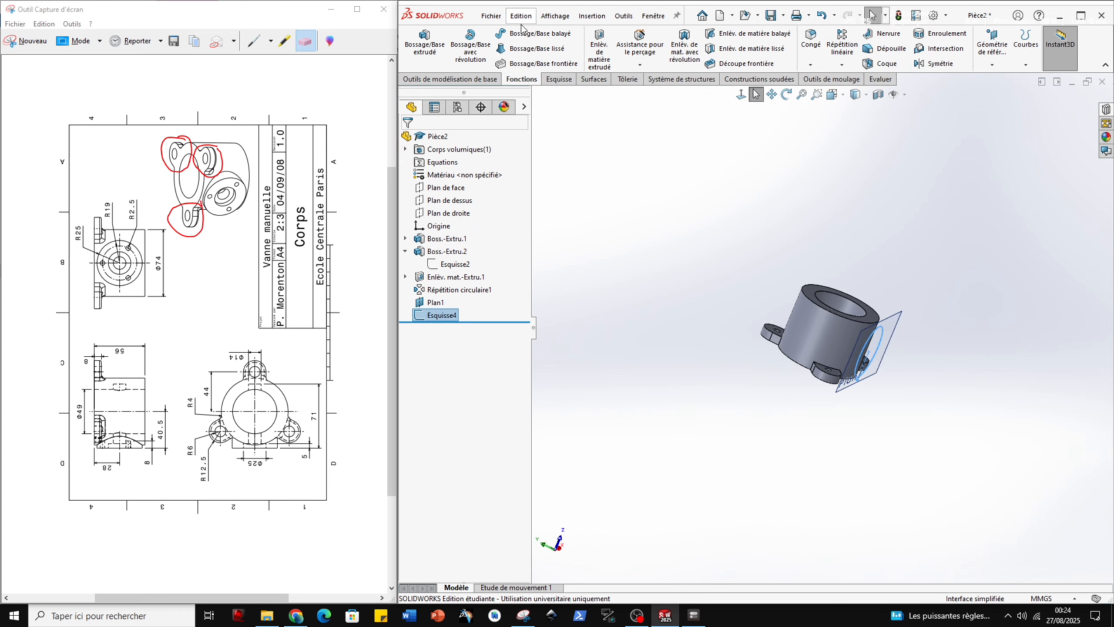
left_click(424, 44)
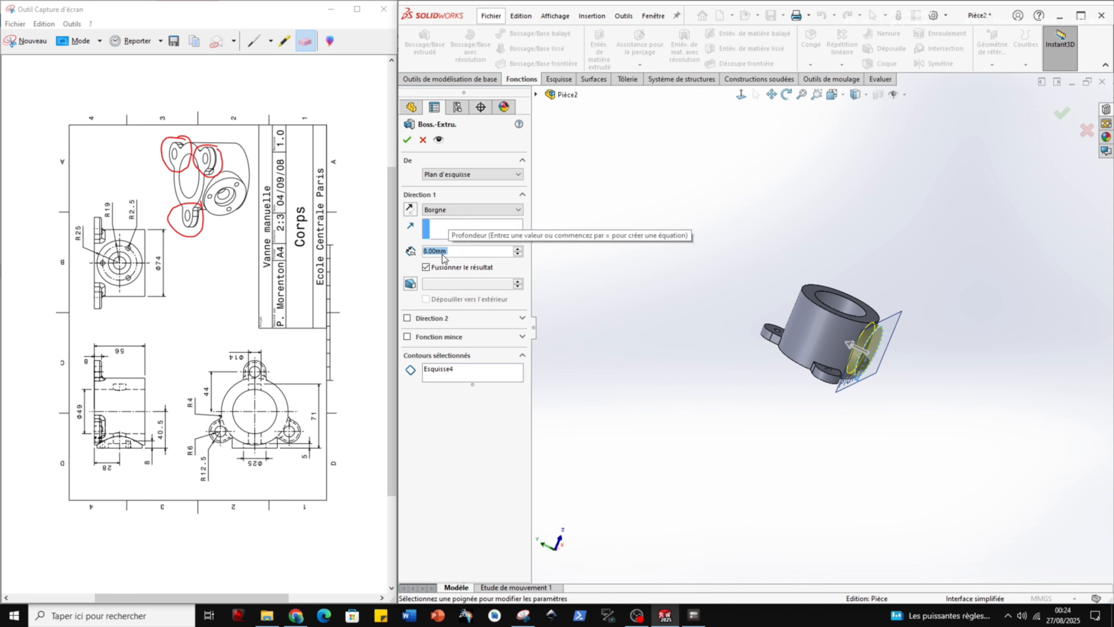
left_click(453, 212)
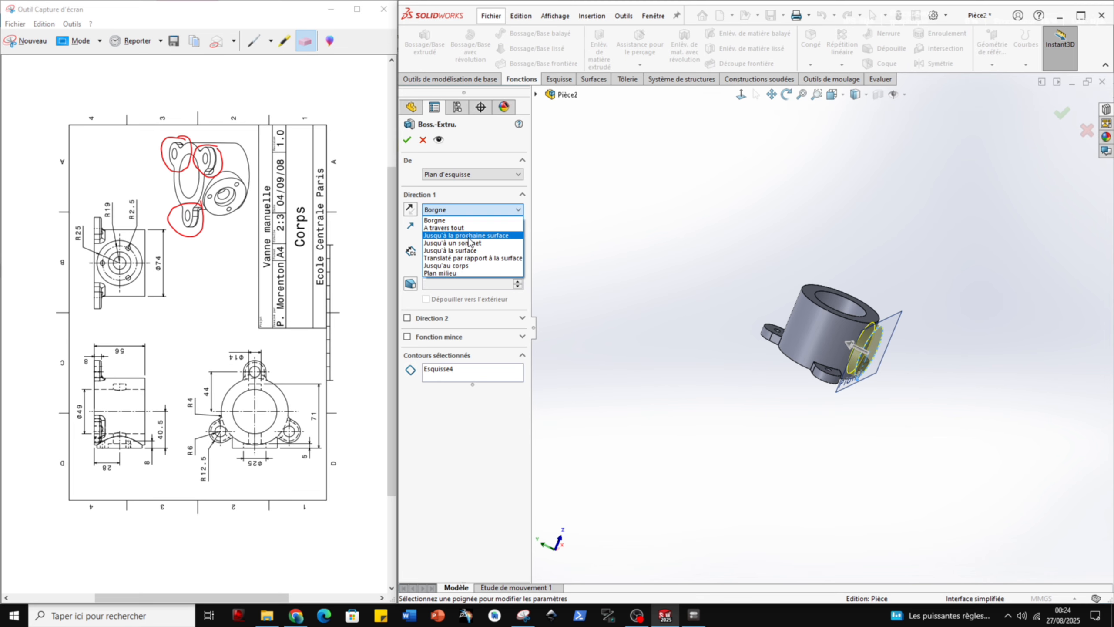
scroll(855, 351, "down", 6)
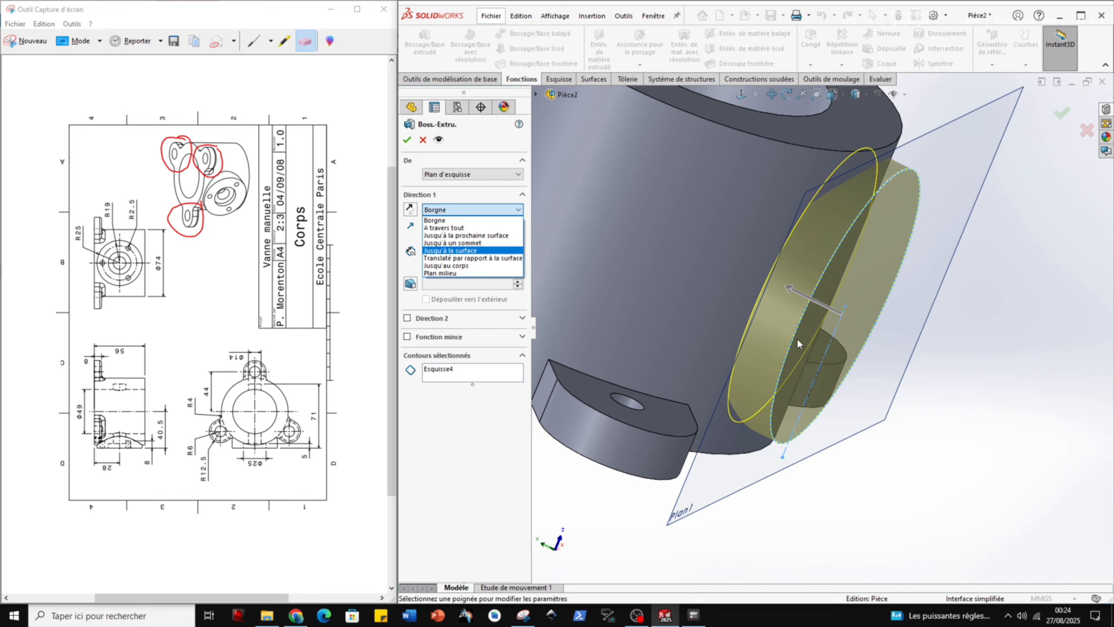
left_click(461, 250)
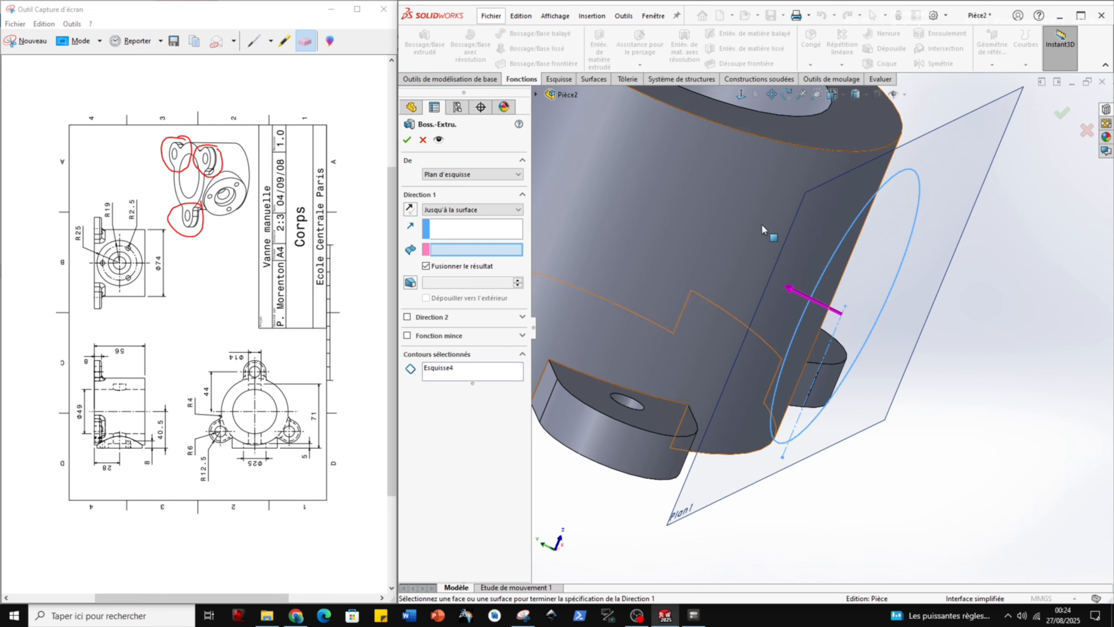
left_click(776, 231)
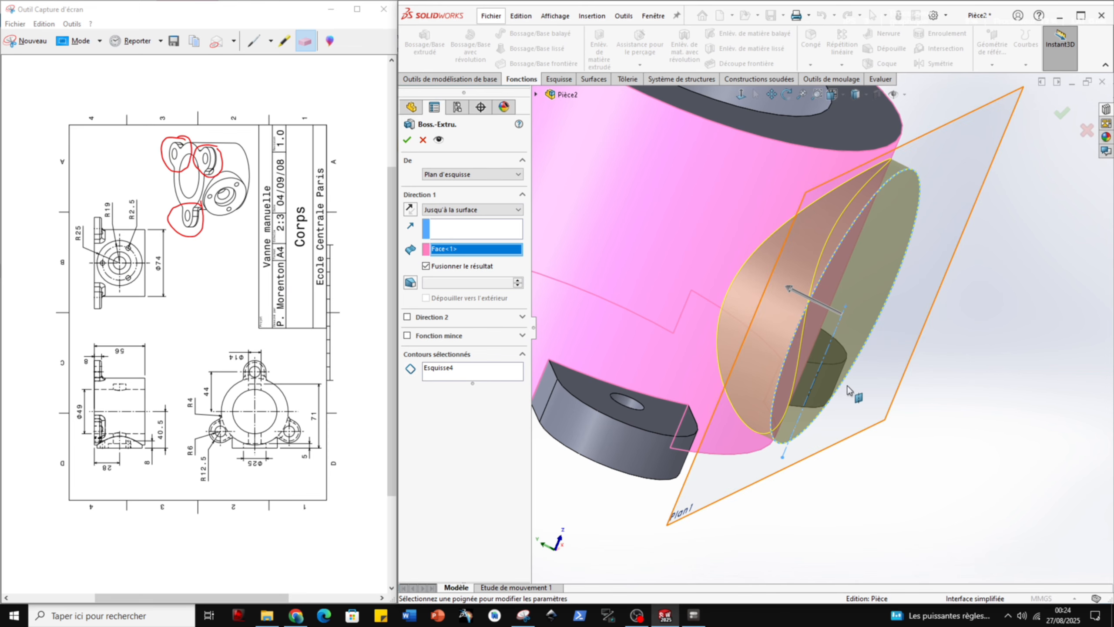
middle_click_drag(726, 377, 662, 239)
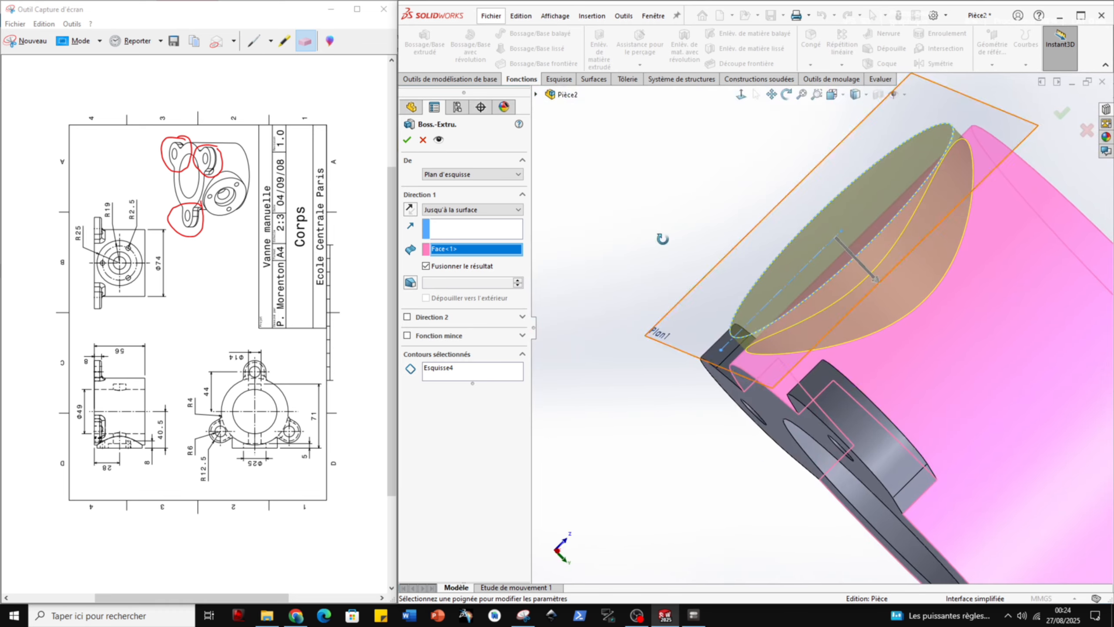
left_click(407, 138)
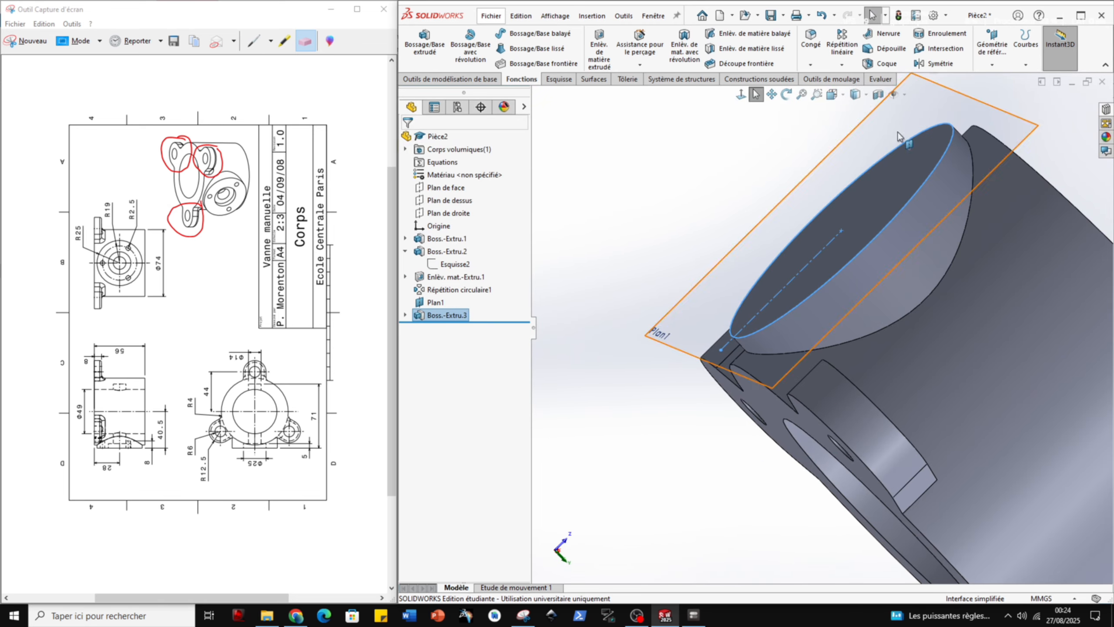
Set up a blind flat-bottomed counterbore hole (Chambrage à fond plat) on the boss face: 14 mm diameter, 71 mm depth, 25 mm counterbore 5 mm deep.
middle_click_drag(761, 184, 816, 171)
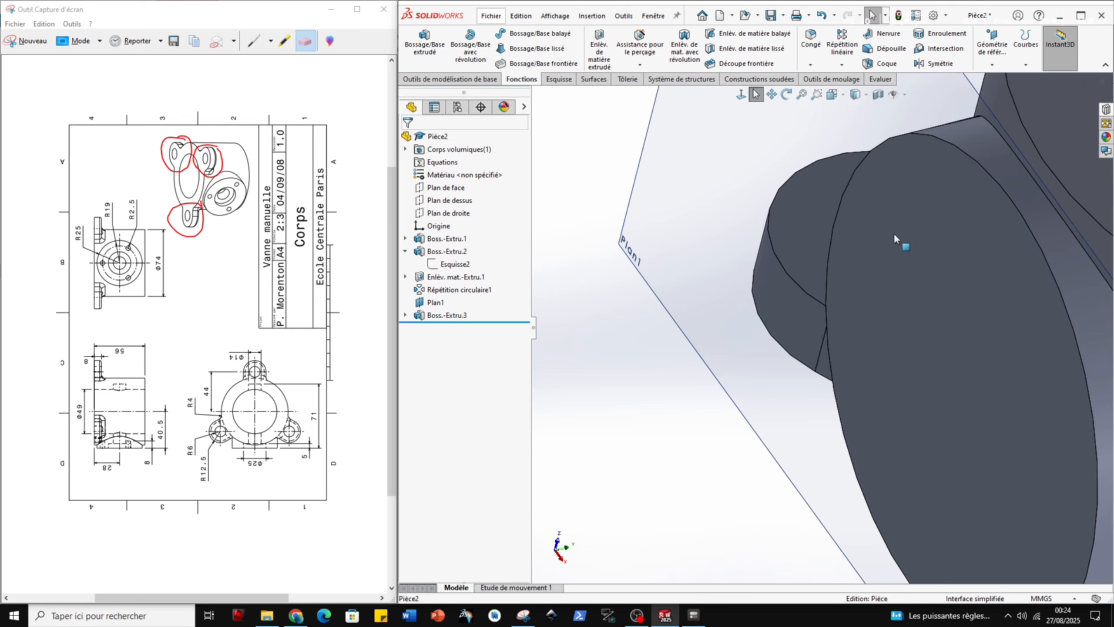
scroll(897, 235, "up", 3)
left_click(865, 349)
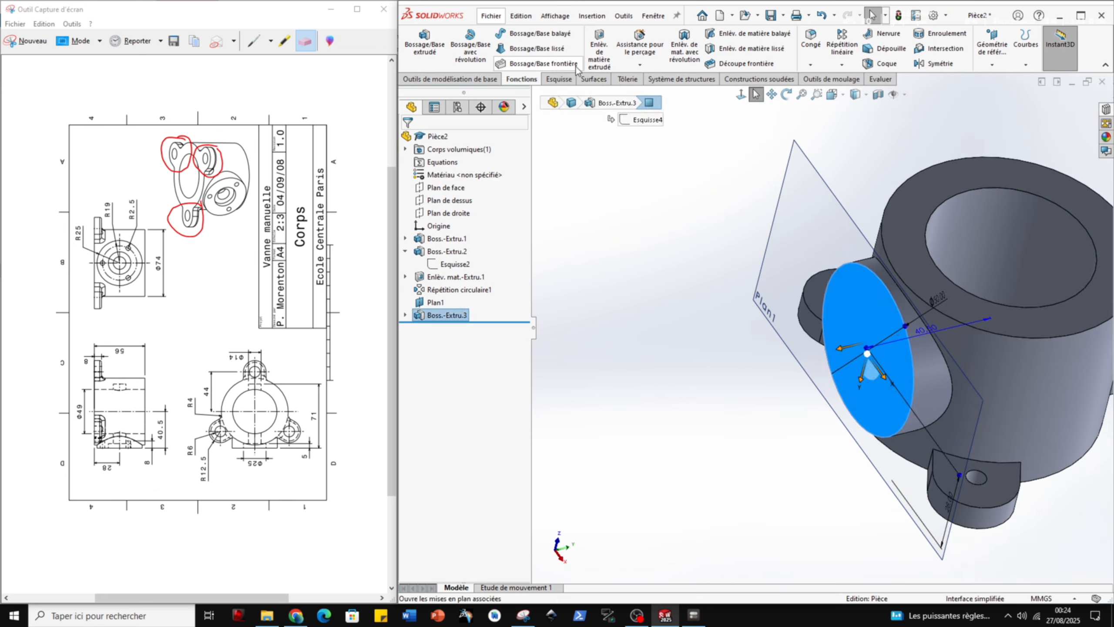
left_click(640, 44)
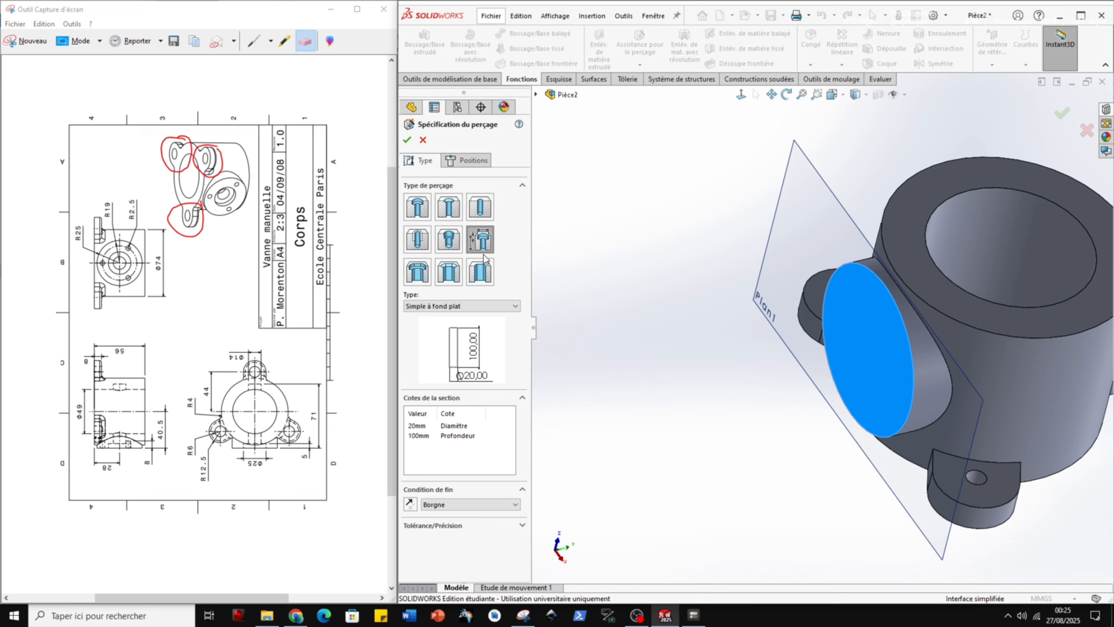
left_click(470, 306)
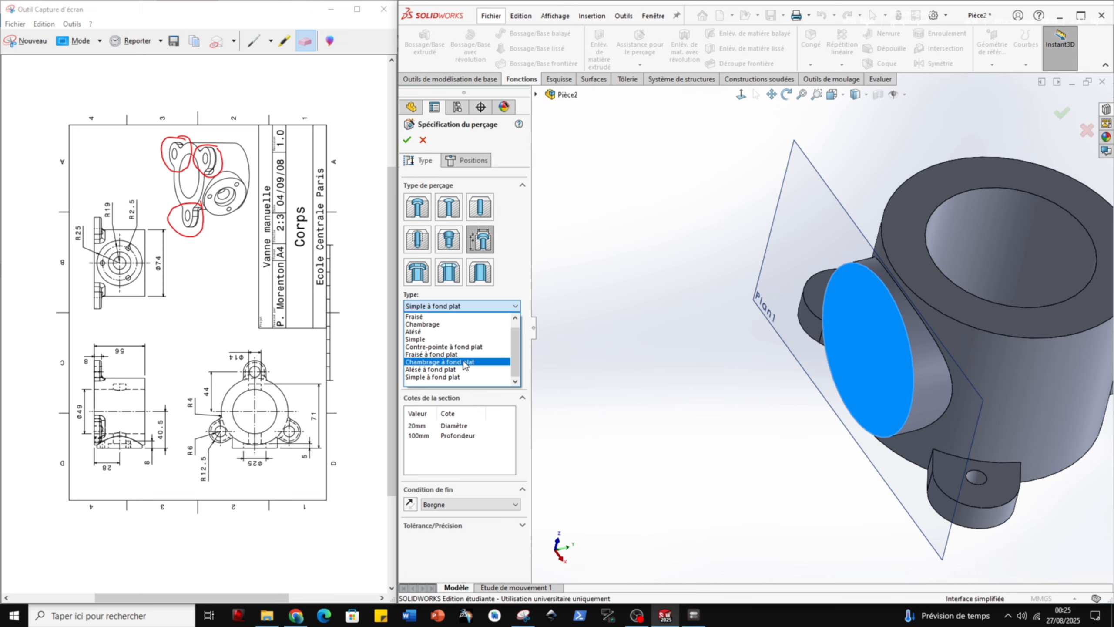
left_click(464, 363)
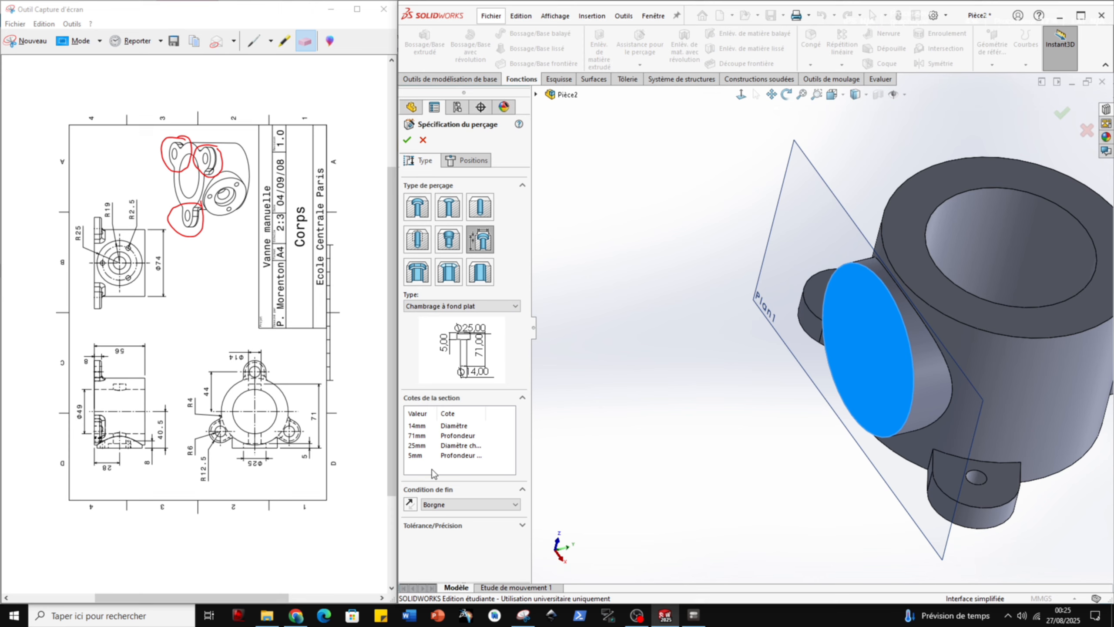
double_click(420, 446)
Position the counterbore hole at the centre of the boss's round face and complete it.
left_click(462, 156)
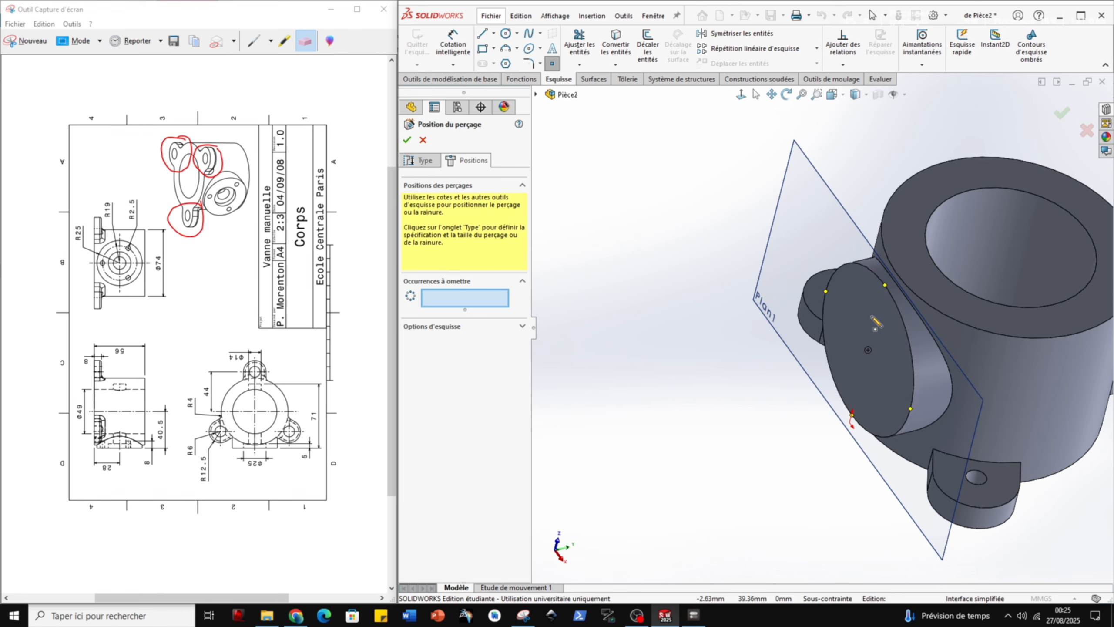
left_click(869, 351)
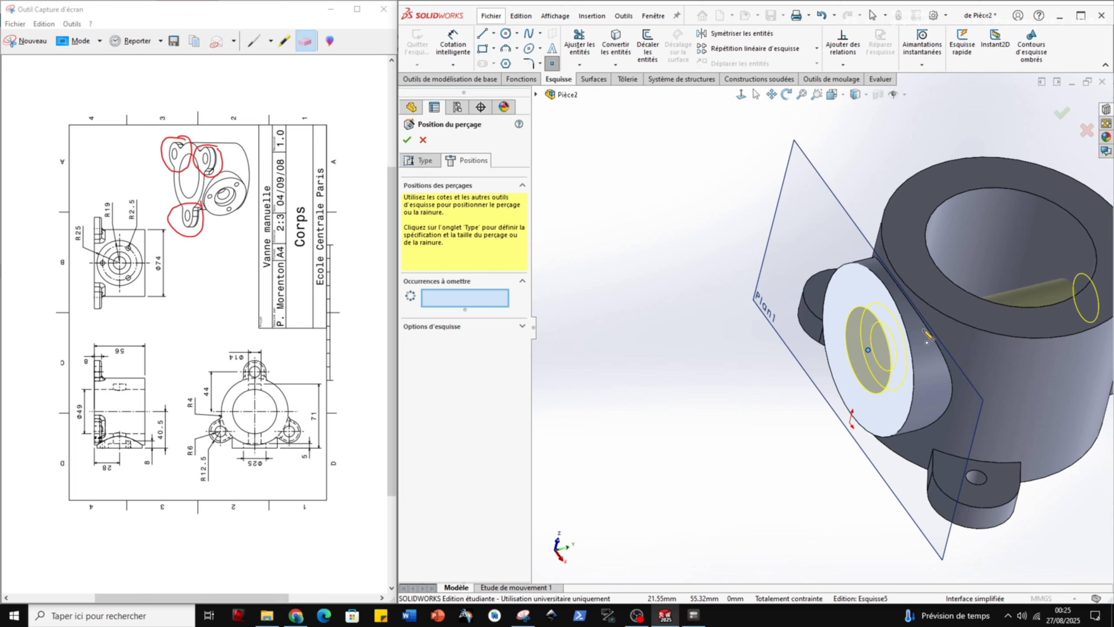
left_click(408, 140)
middle_click_drag(696, 192, 845, 389)
left_click_drag(869, 431, 858, 369)
key("Escape")
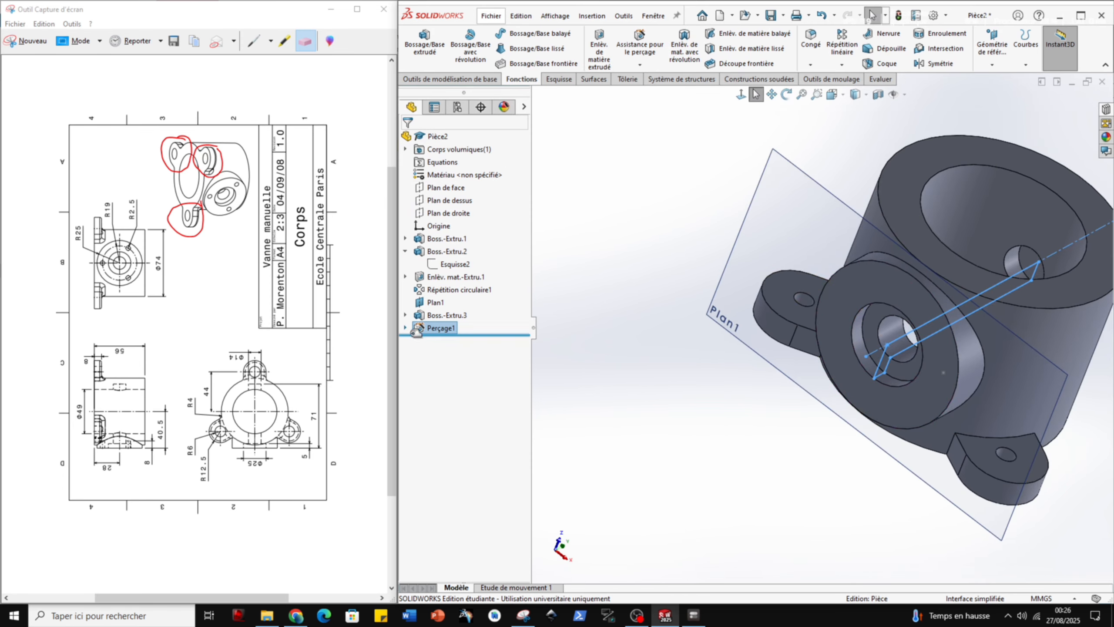
Sketch a circle about 6.7 mm in diameter on the boss's flat face, directly below the counterbore.
left_click(405, 328)
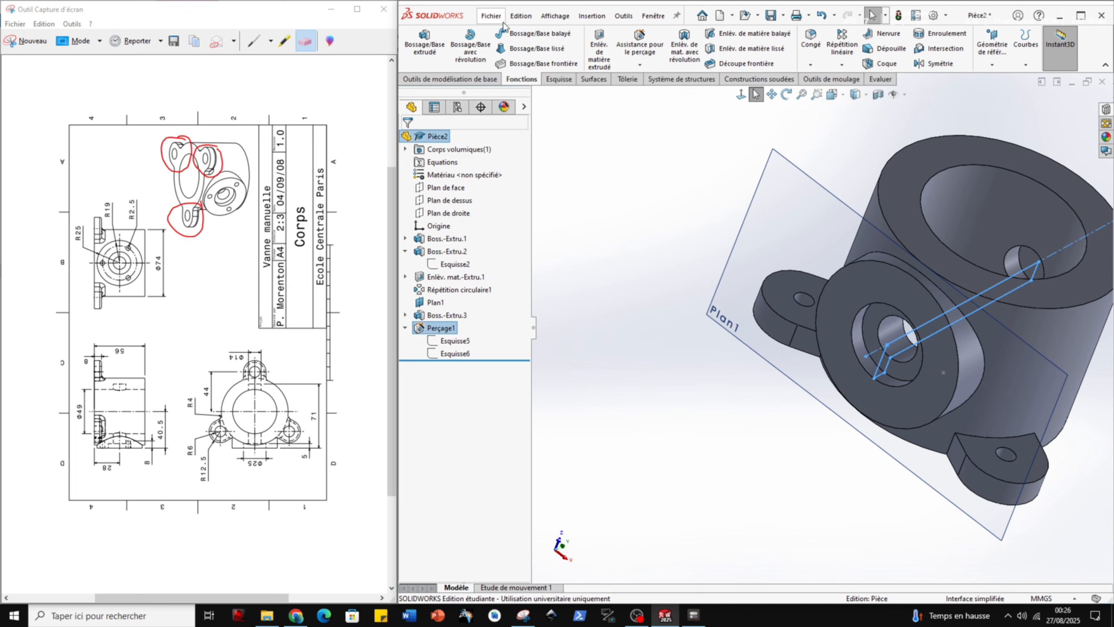
left_click(546, 81)
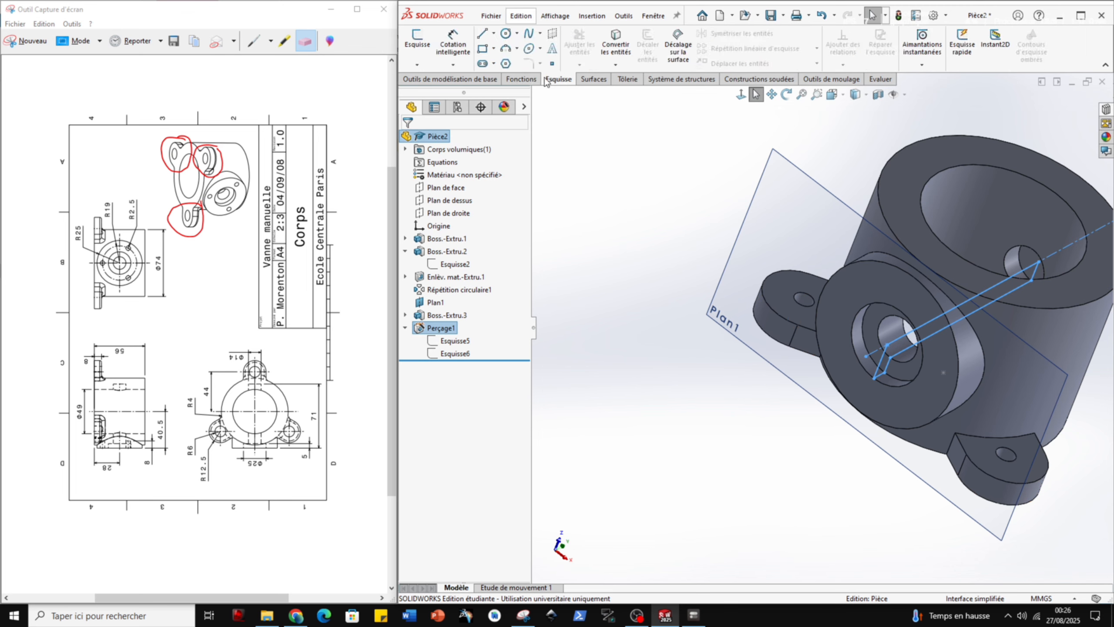
left_click(417, 42)
left_click(858, 289)
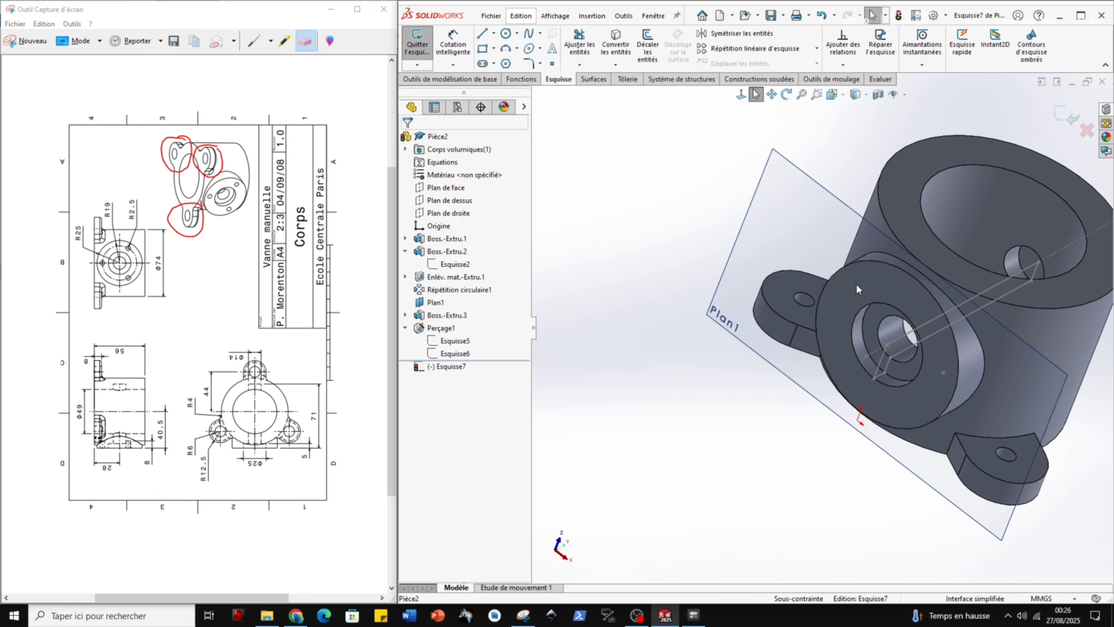
left_click(739, 96)
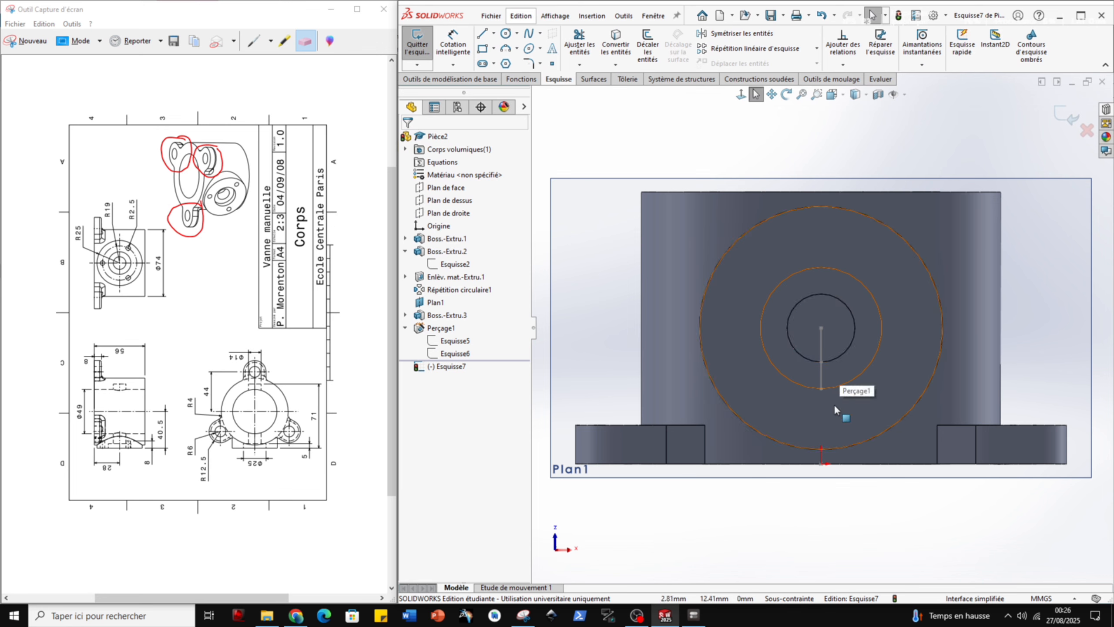
left_click(506, 33)
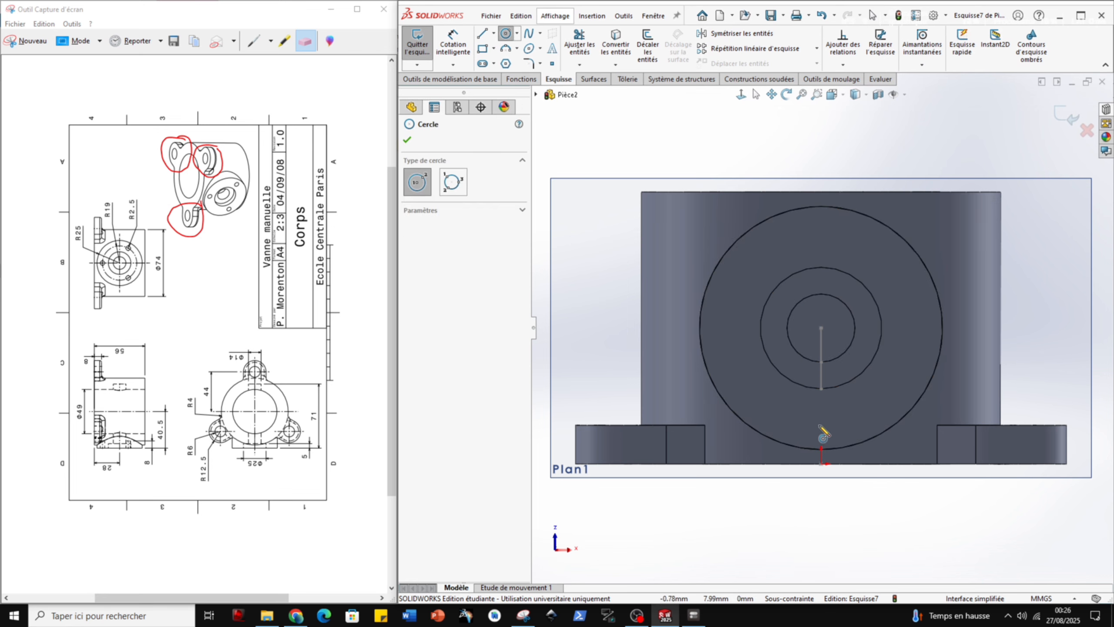
left_click_drag(822, 417, 833, 427)
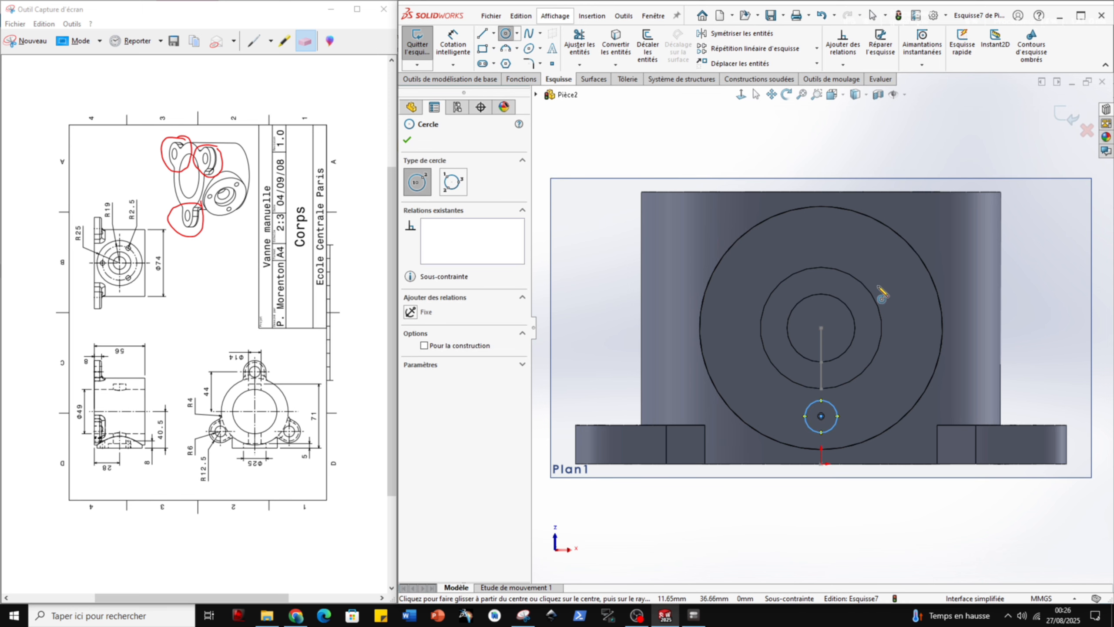
key("Escape")
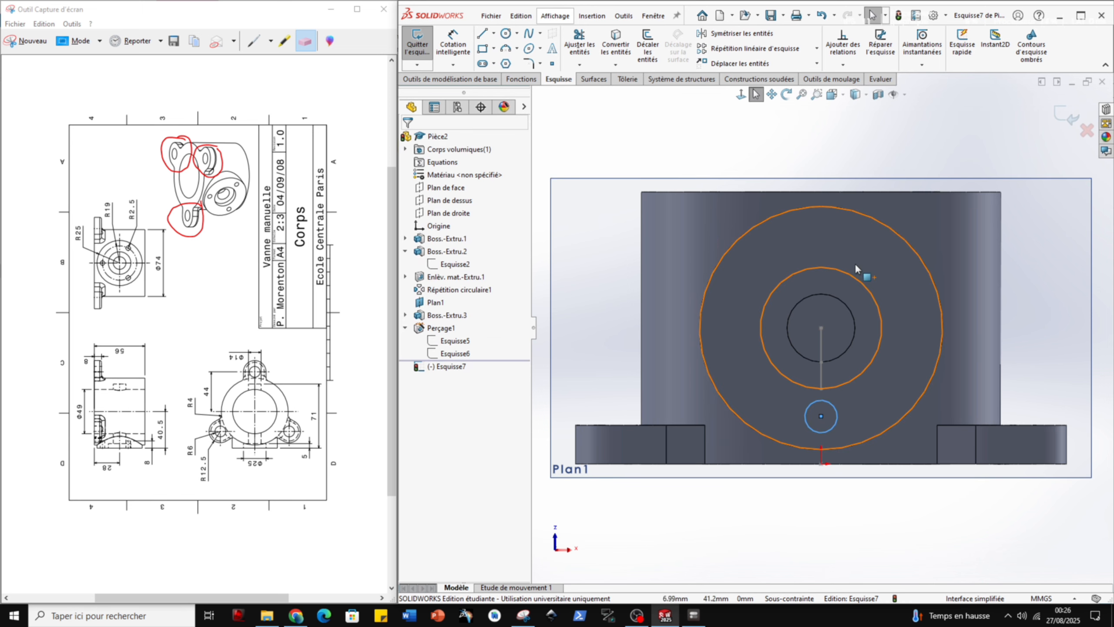
left_click(506, 34)
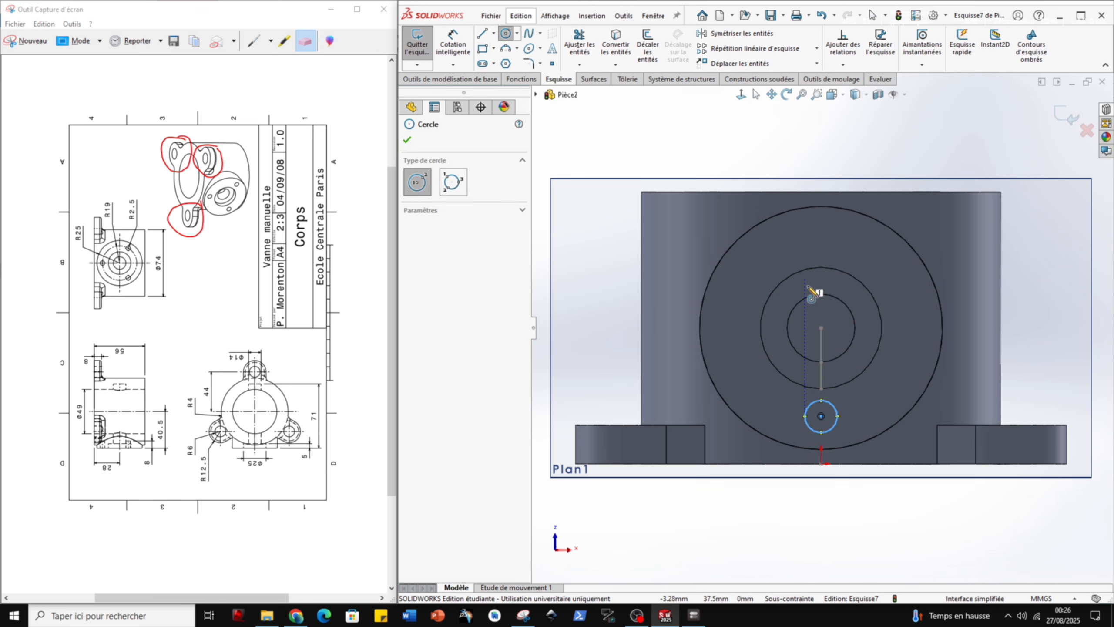
left_click(822, 416)
key("Escape")
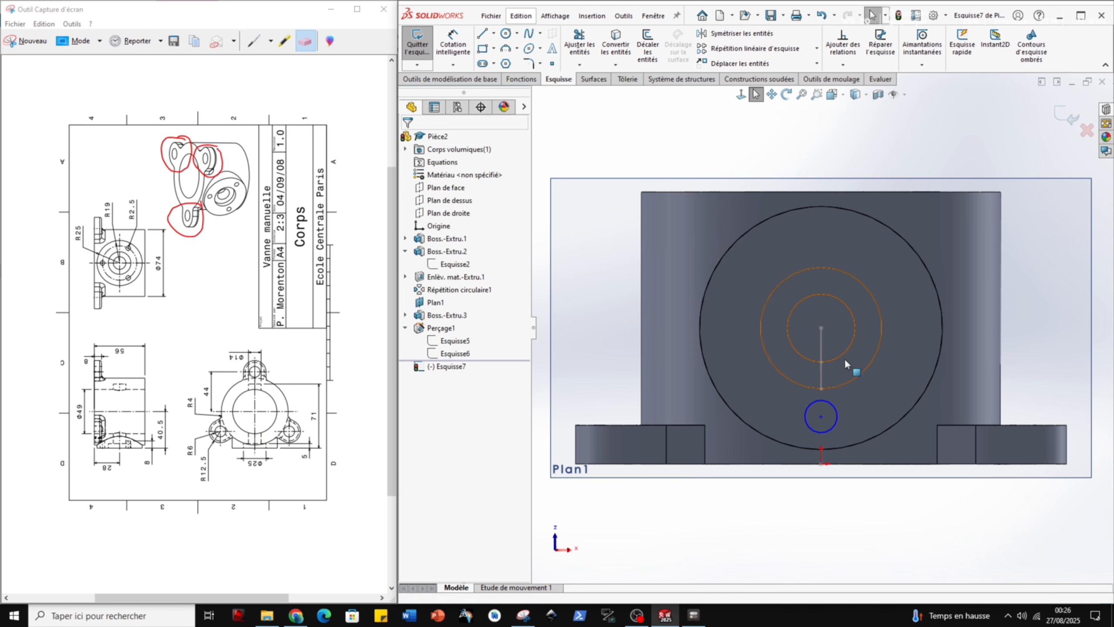
Draw a circle from the boss centre through the small circle's centre, about 36.4 mm in diameter, and convert it to construction geometry.
left_click(506, 33)
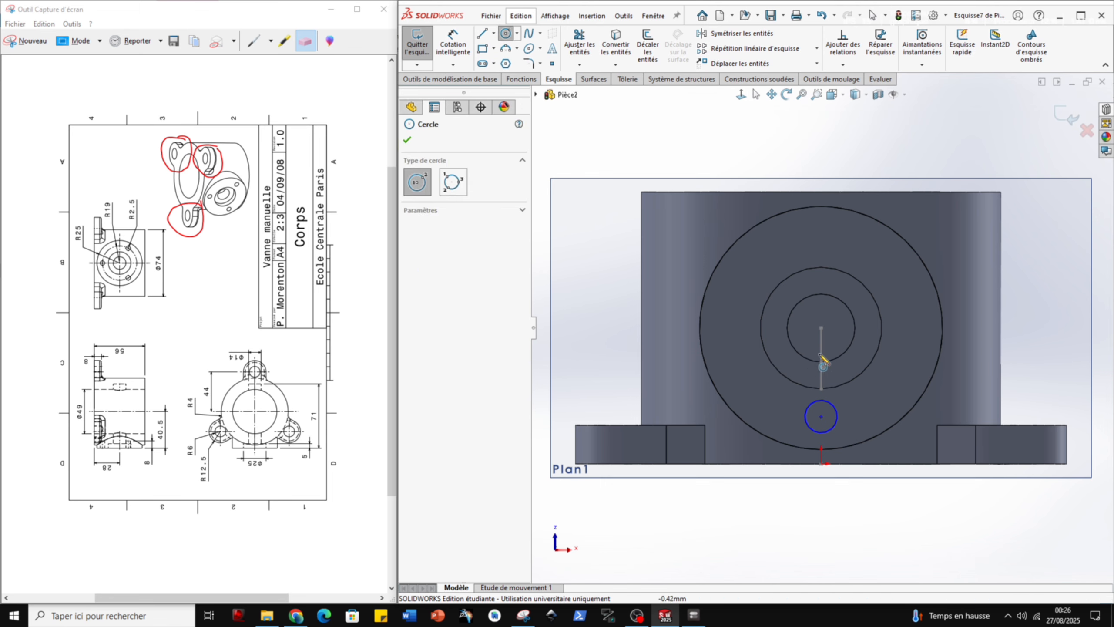
left_click(822, 328)
left_click(821, 416)
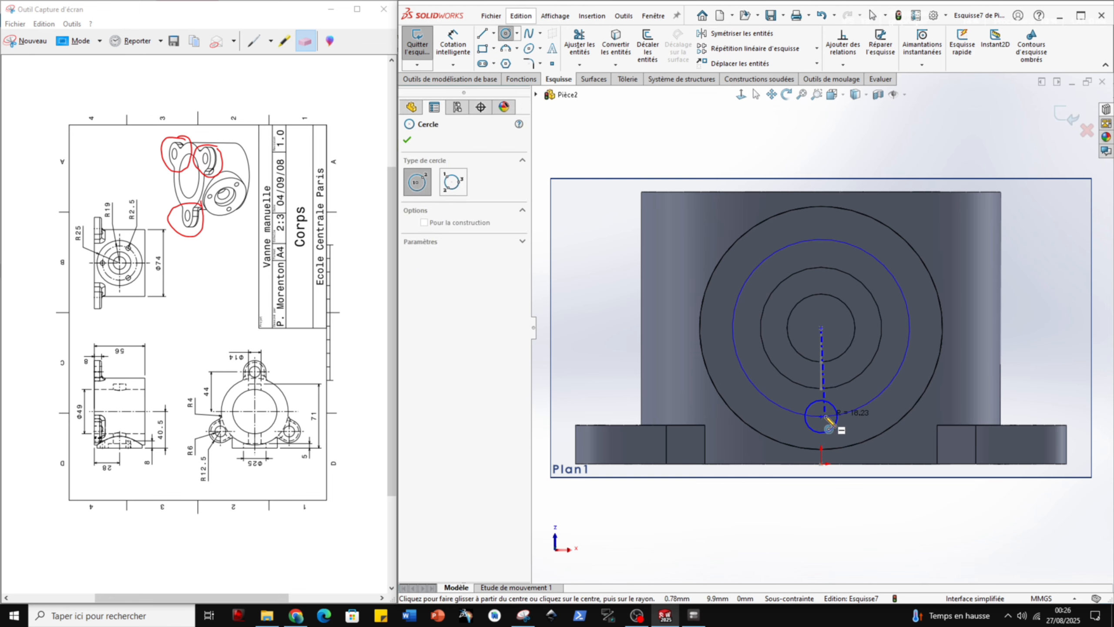
left_click(821, 416)
left_click(827, 429)
key("Escape")
left_click(893, 380)
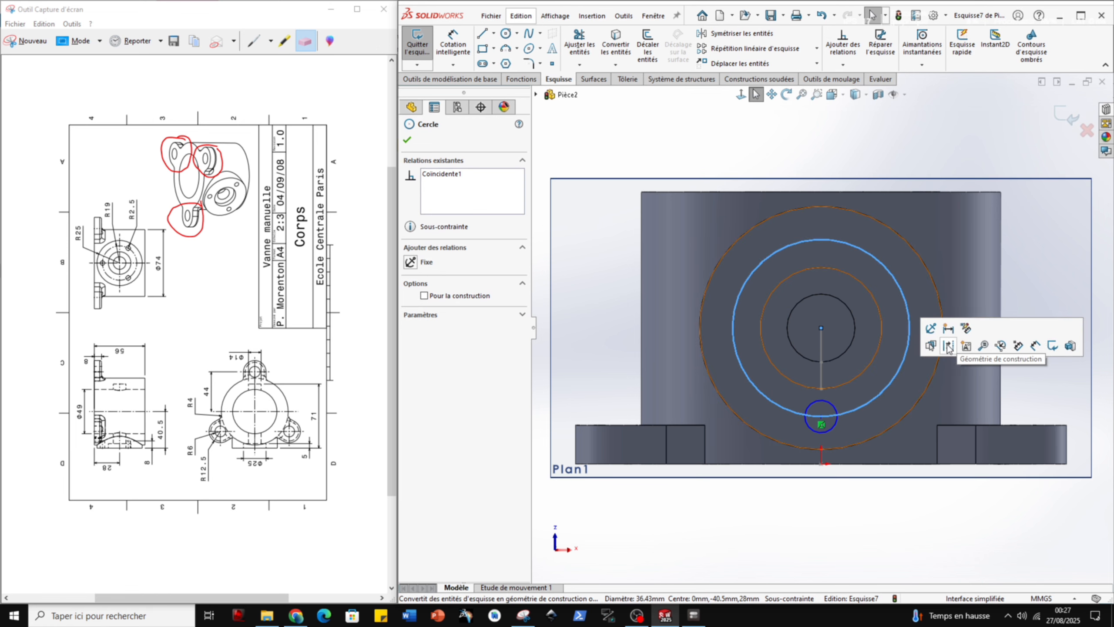
left_click(948, 347)
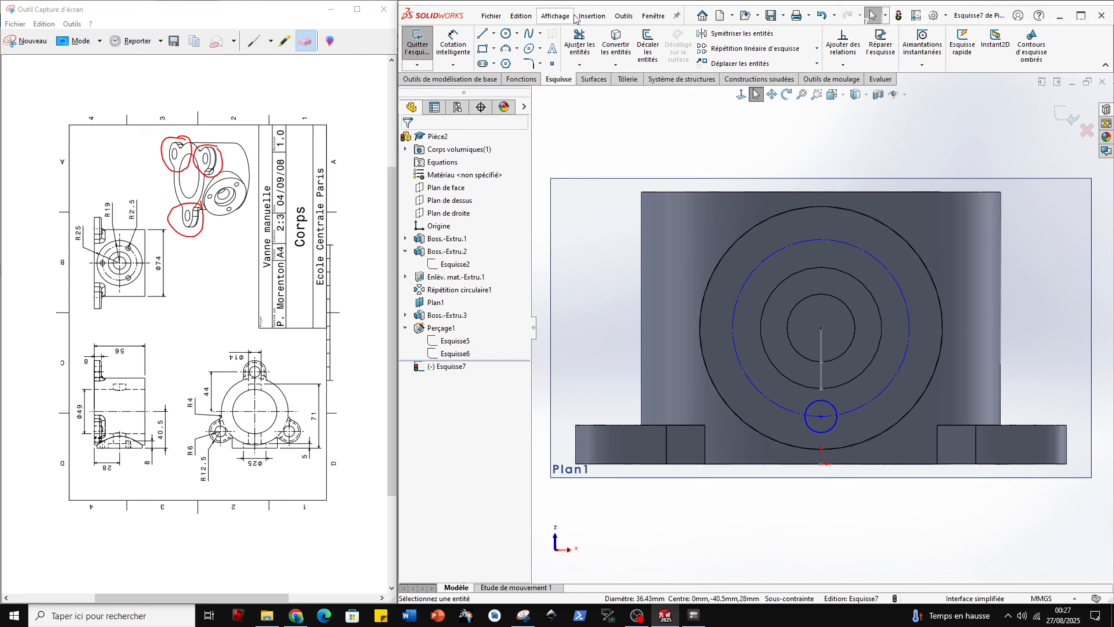
Dimension the construction circle's diameter as 19*2 mm.
left_click(453, 44)
left_click(888, 387)
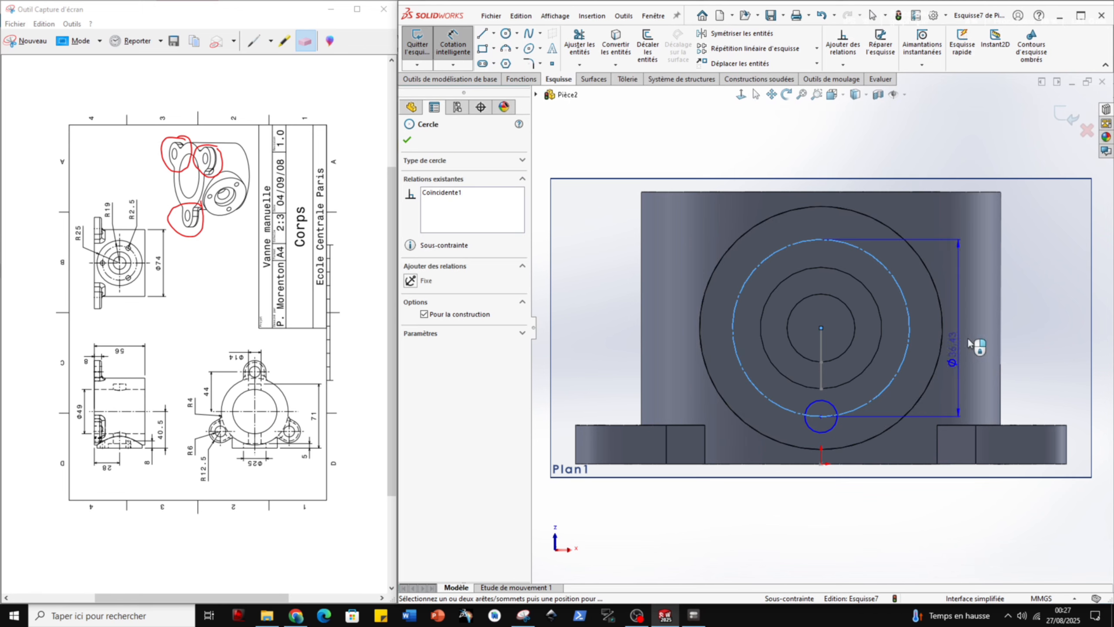
left_click(939, 147)
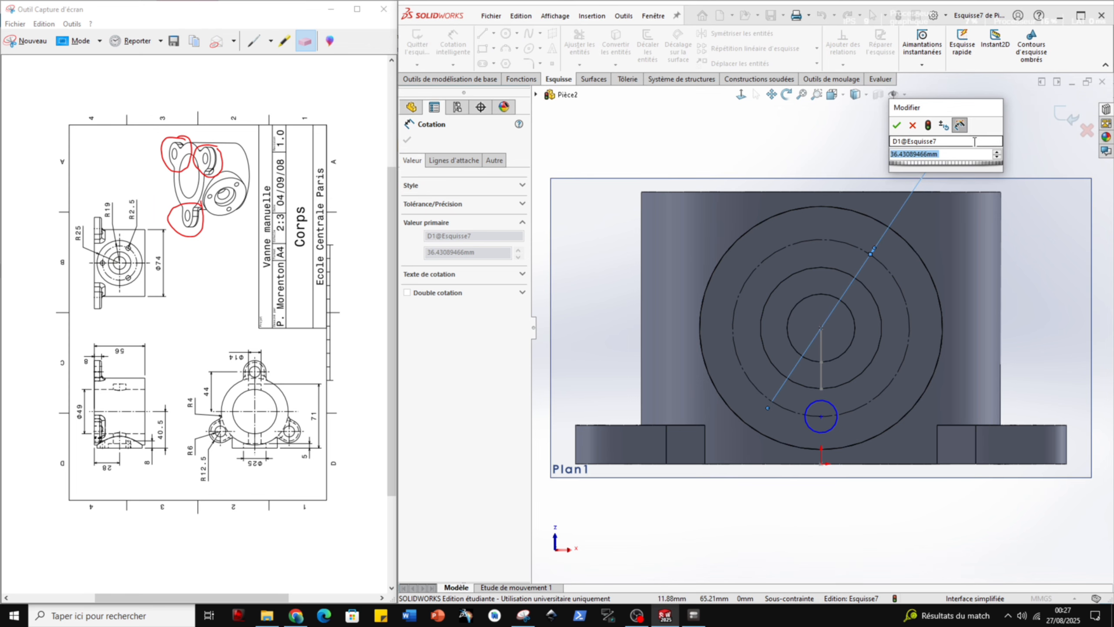
type("38")
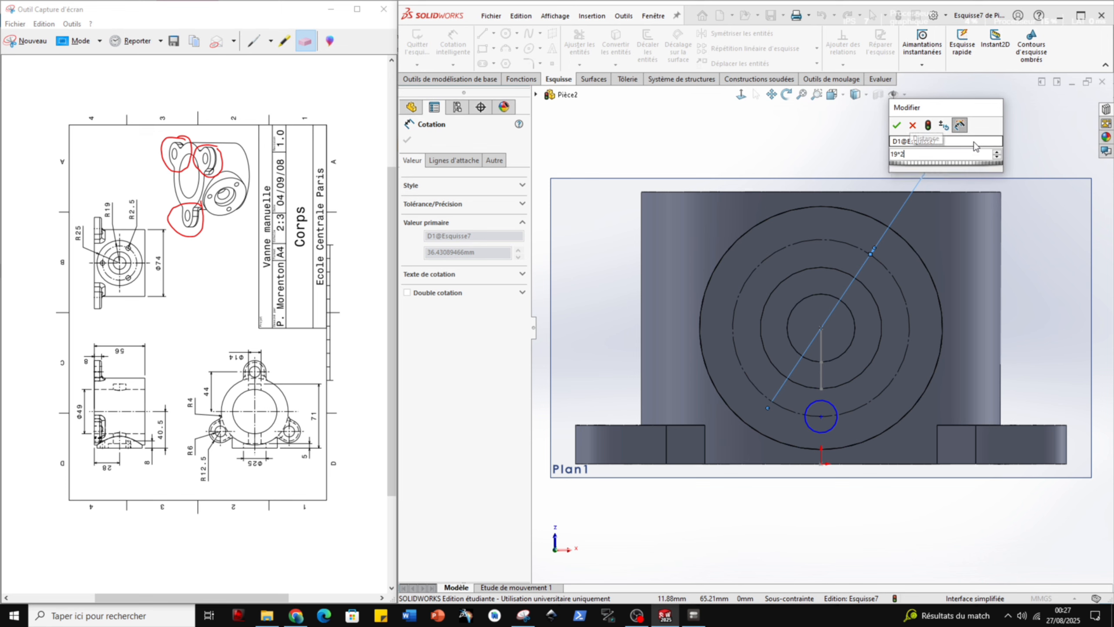
key("Return")
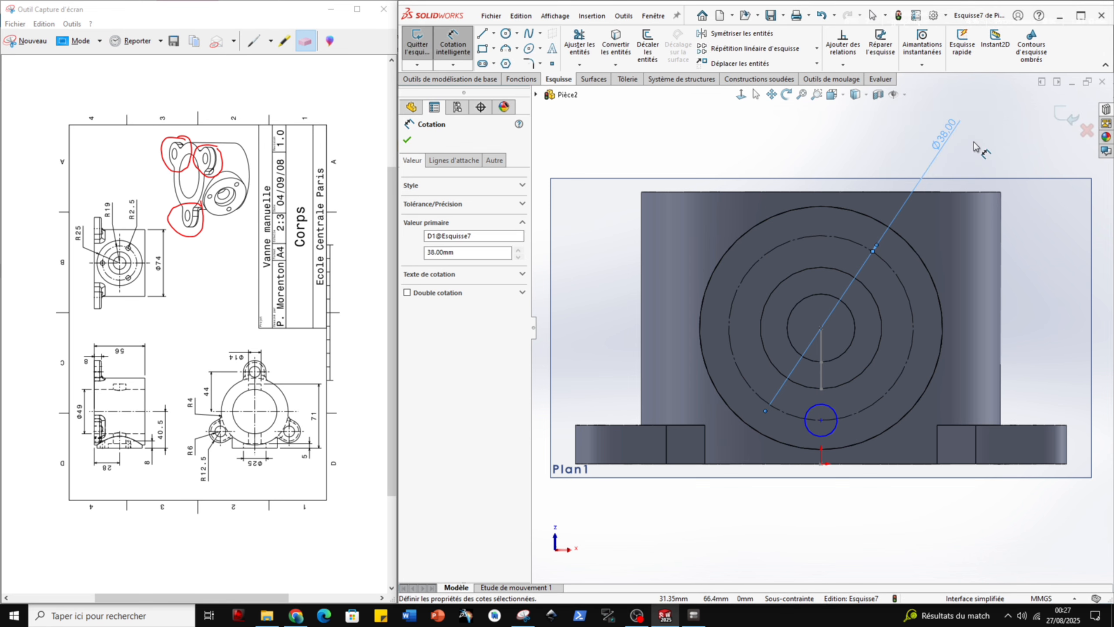
Dimension the small circle's diameter as 5 mm.
left_click(835, 429)
left_click(842, 518)
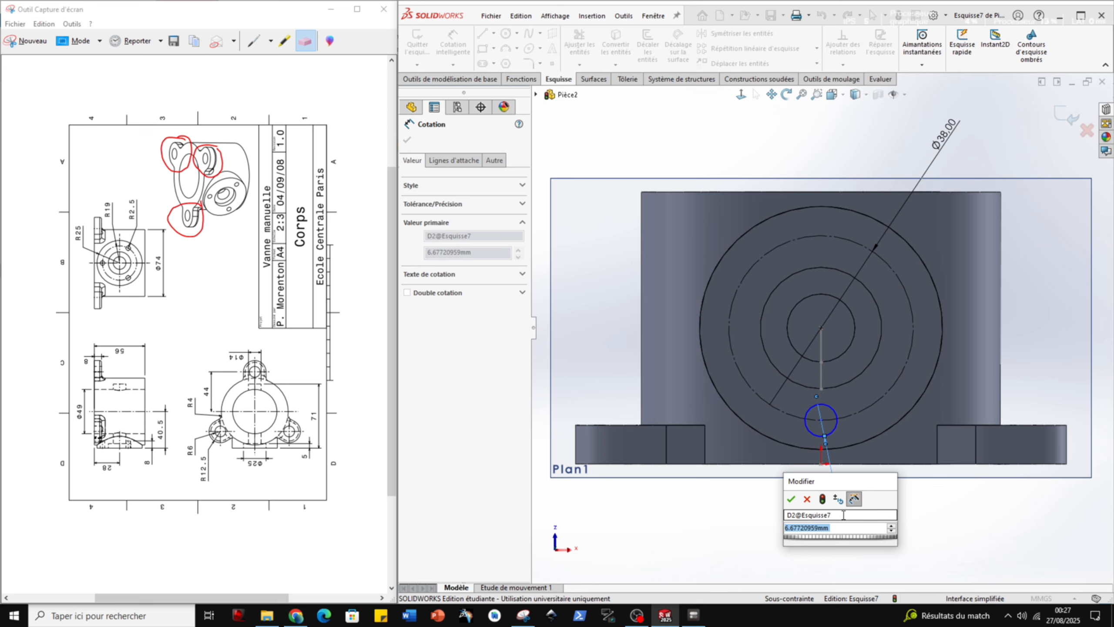
type("5")
key("Return")
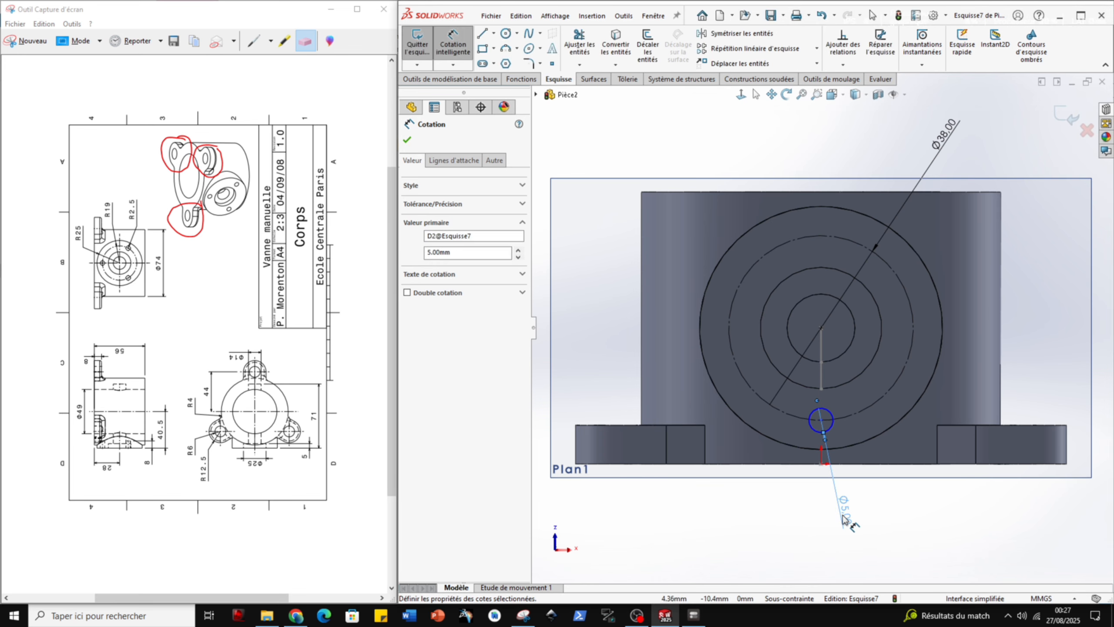
key("Escape")
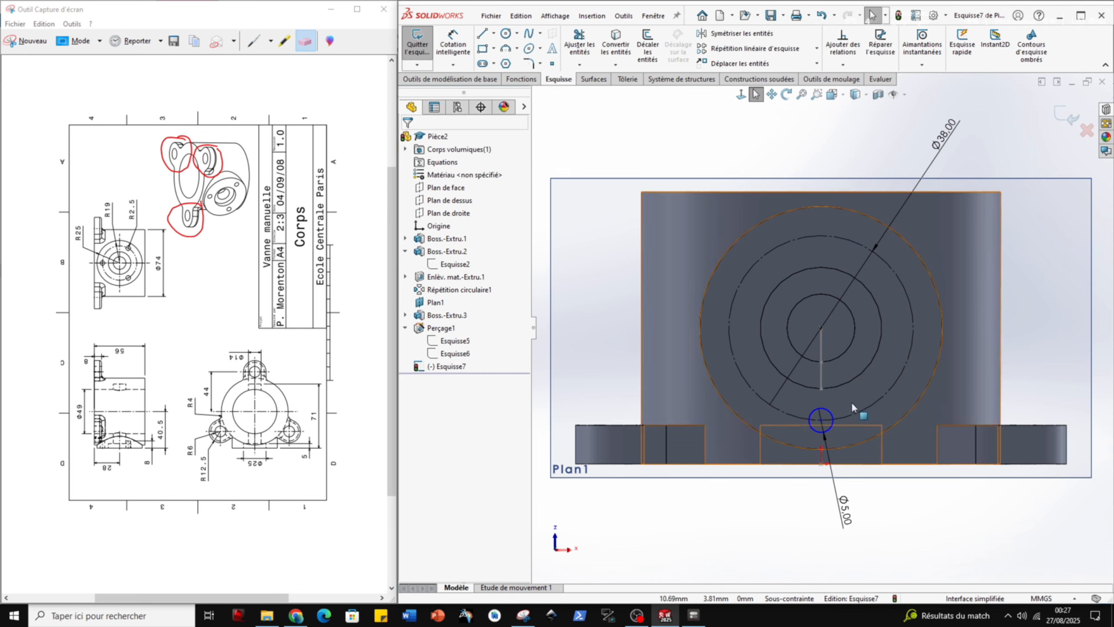
Connect the boss centre to the small circle's centre with a vertical construction line, and finish the sketch.
left_click(494, 34)
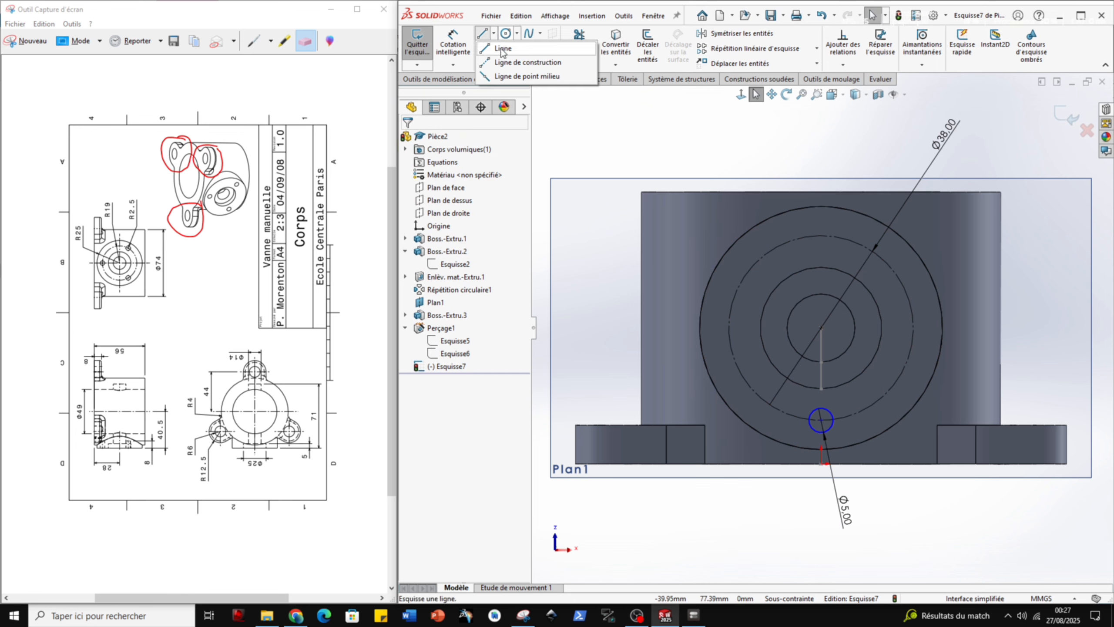
left_click(509, 55)
left_click(821, 328)
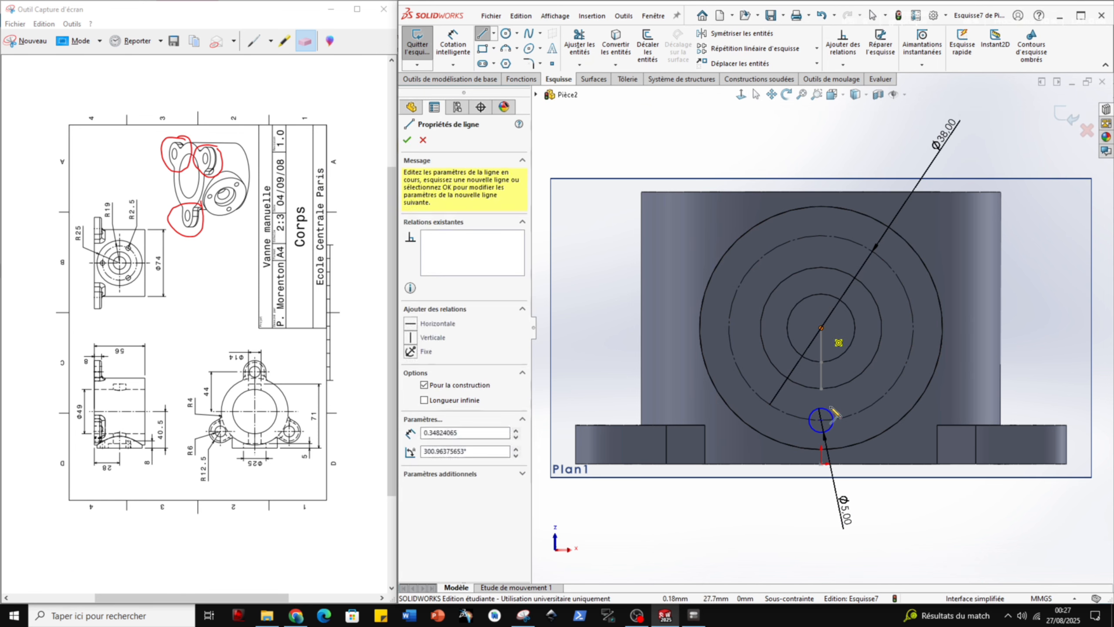
left_click(821, 420)
key("Escape")
key("Escape")
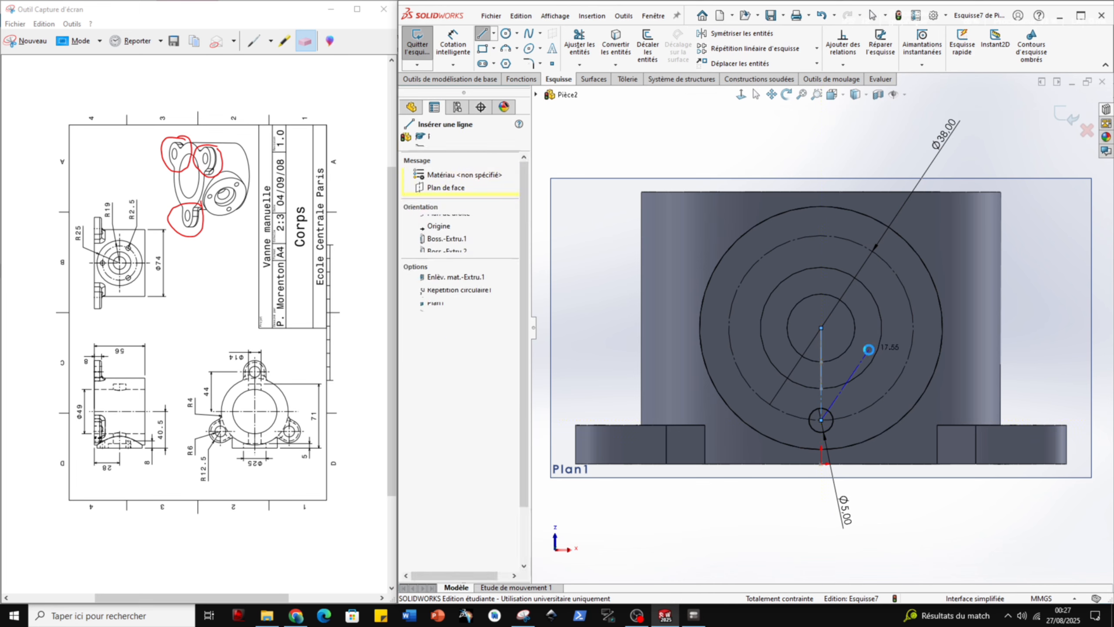
left_click(827, 375)
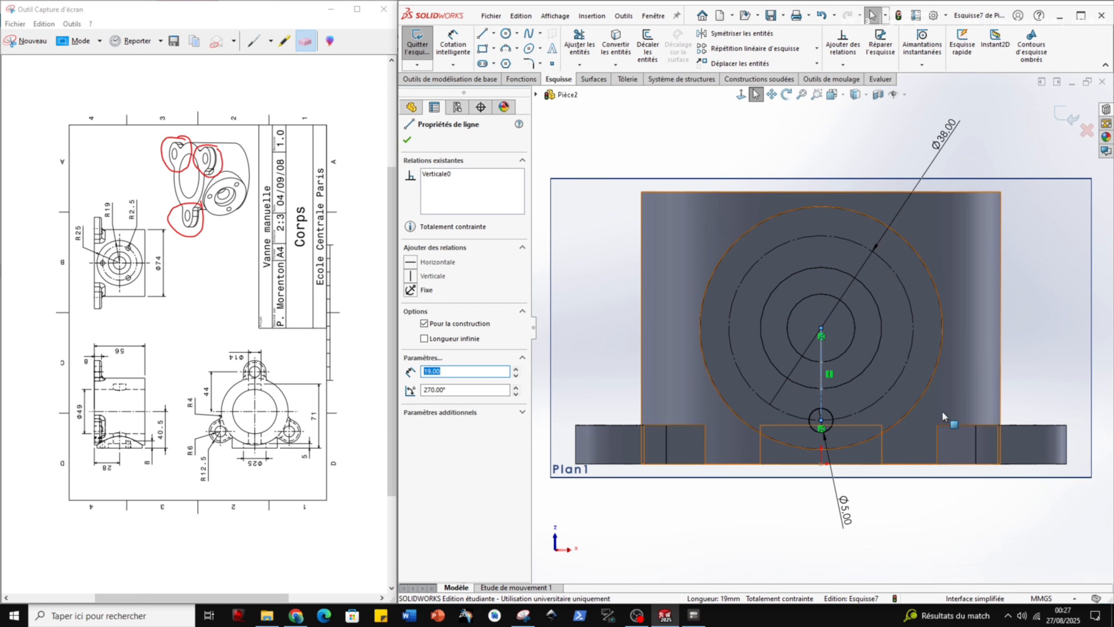
key("Escape")
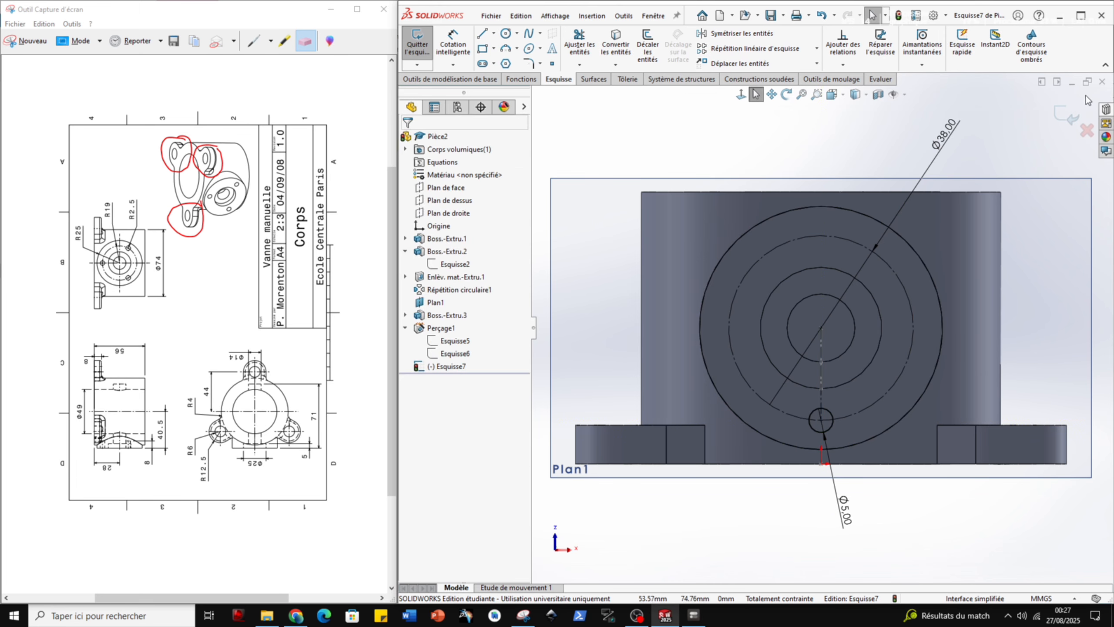
left_click(1059, 115)
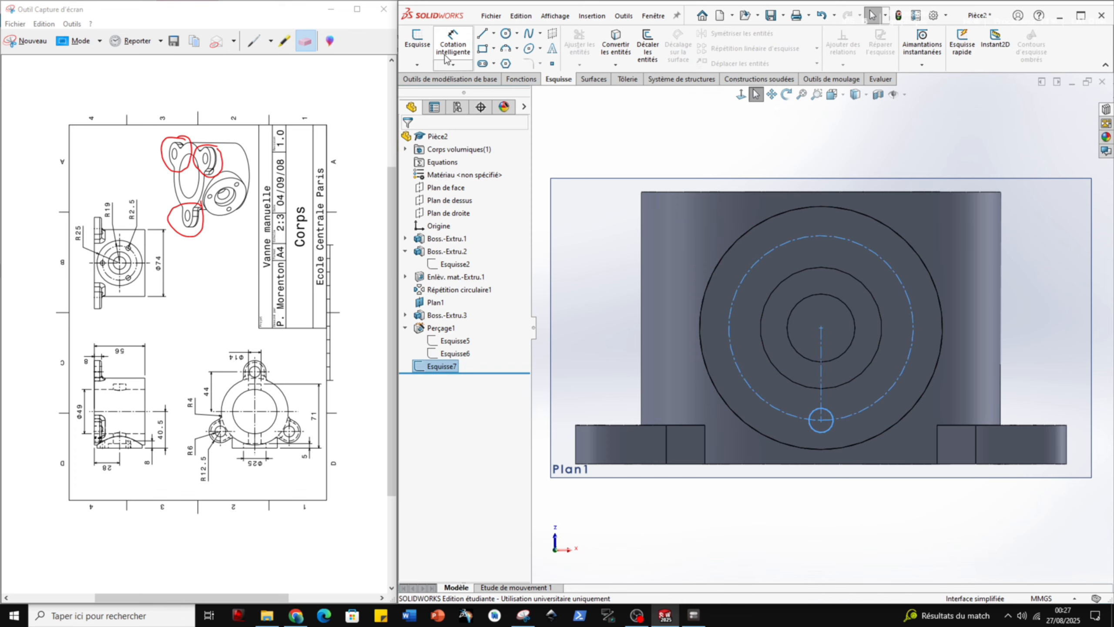
Cut the small 5 mm circle into the side boss as a blind extruded cut 8 mm deep.
left_click(522, 80)
left_click(599, 48)
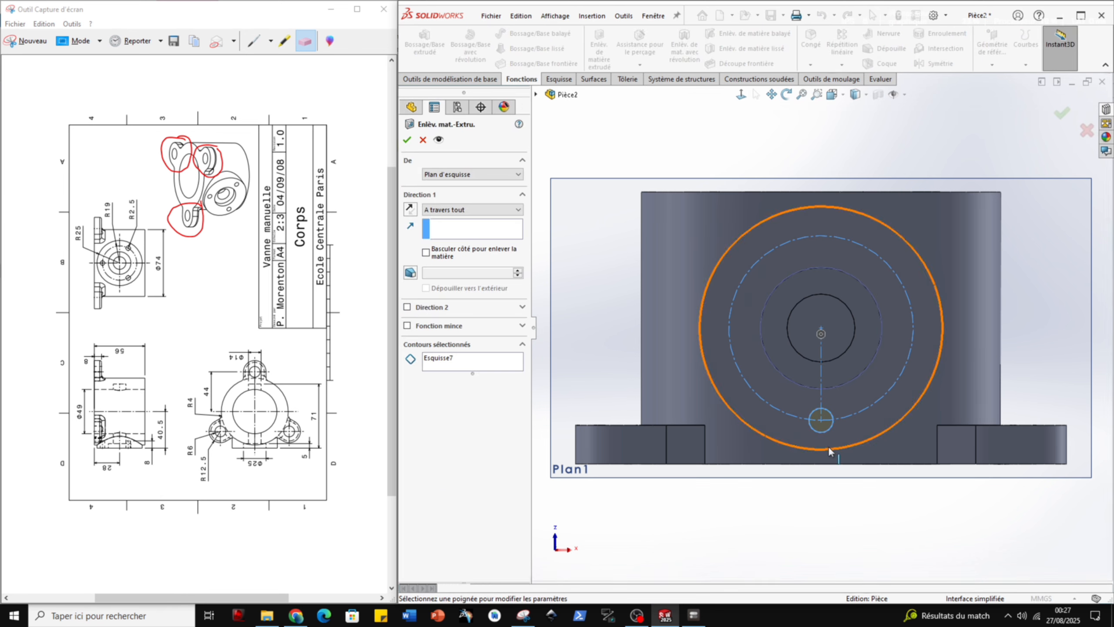
middle_click_drag(822, 447, 881, 336)
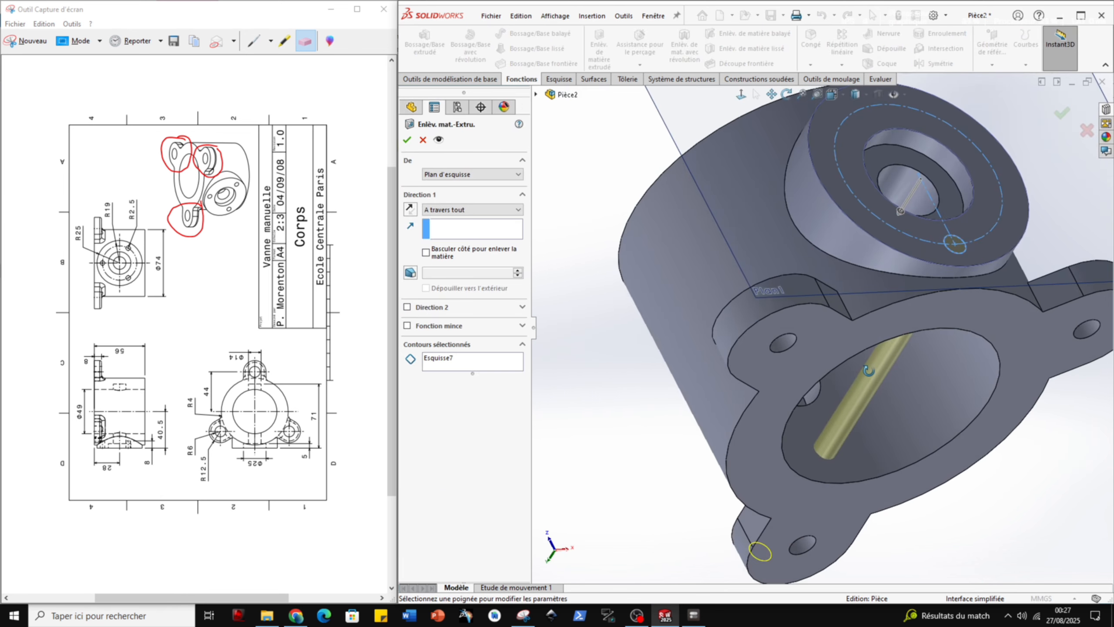
left_click(466, 212)
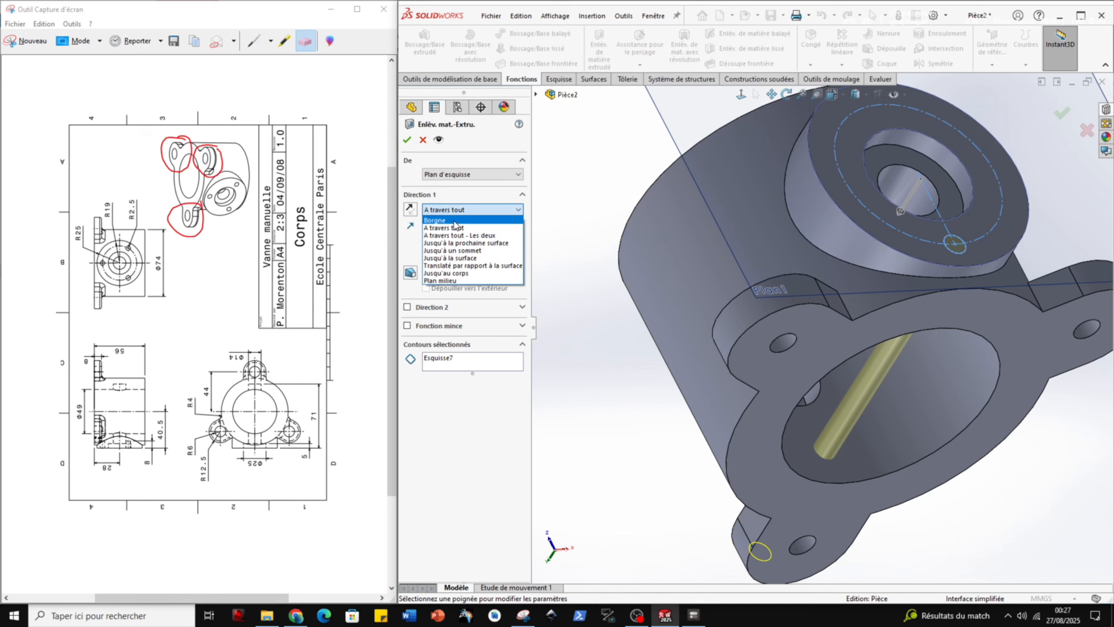
left_click(454, 220)
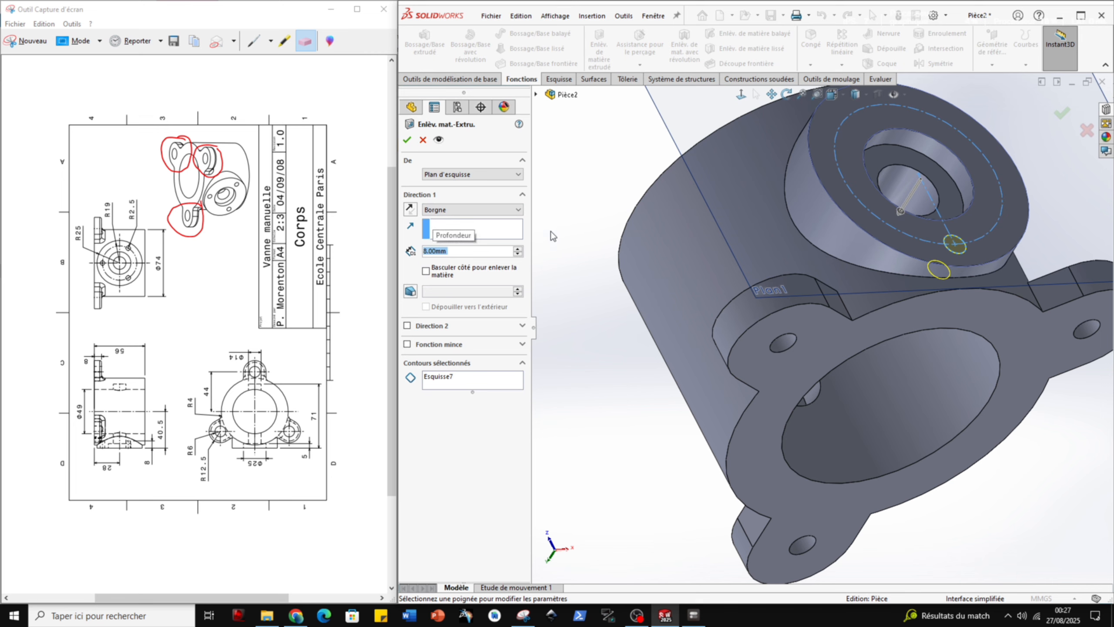
left_click(409, 140)
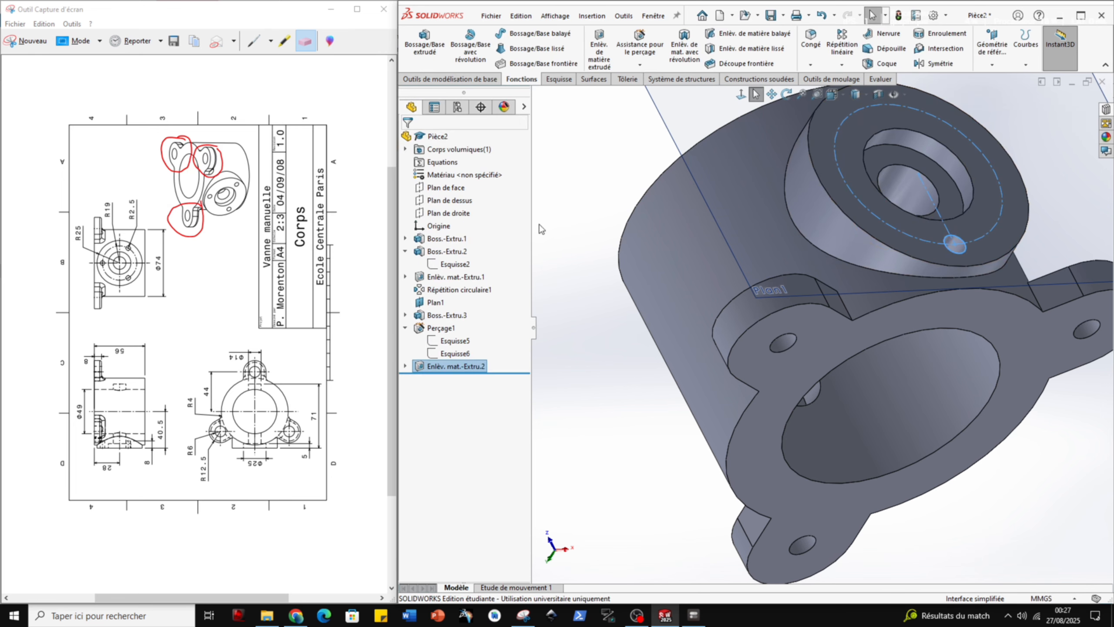
Repeat the small screw hole in a circular pattern around the boss's circular edge, with 3 equally spaced instances over 360°.
left_click(446, 368)
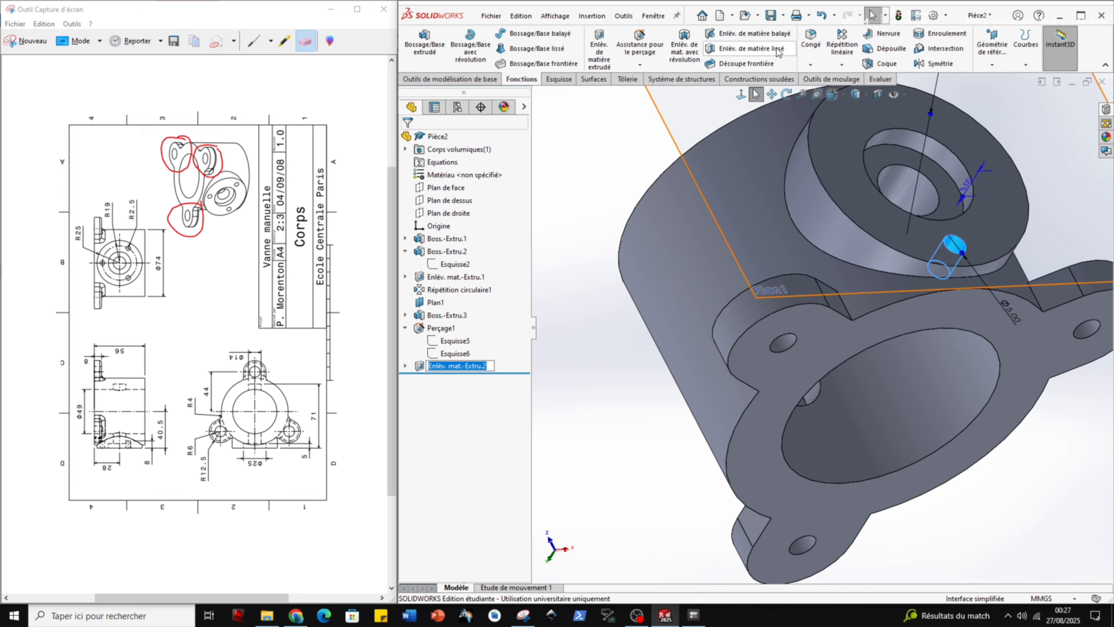
left_click(842, 65)
left_click(872, 97)
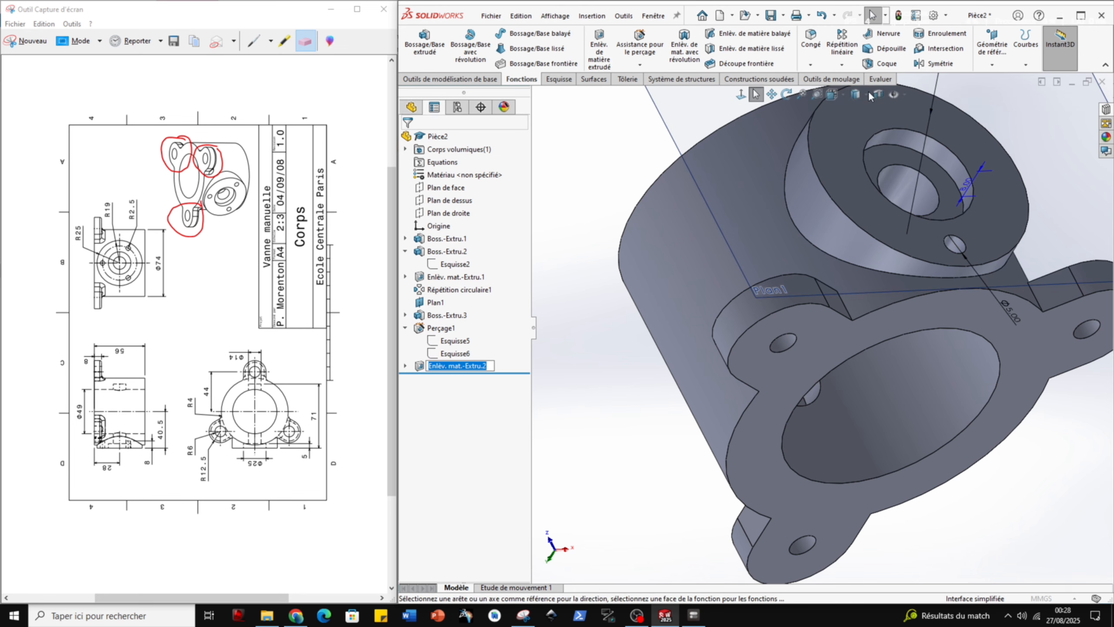
left_click(870, 234)
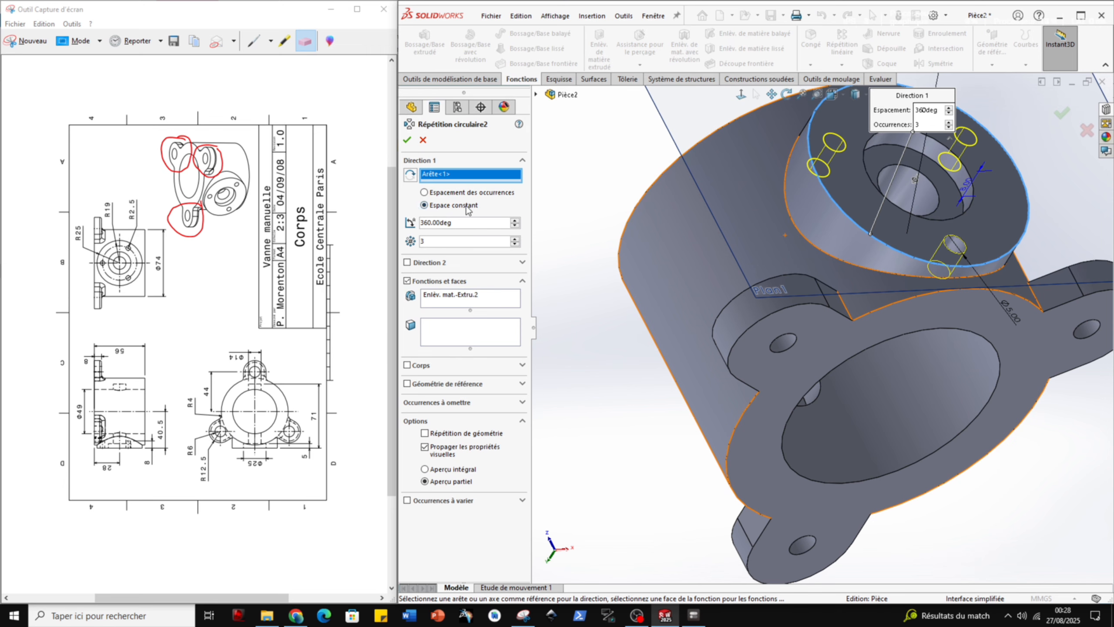
left_click(409, 140)
middle_click_drag(991, 207, 794, 383)
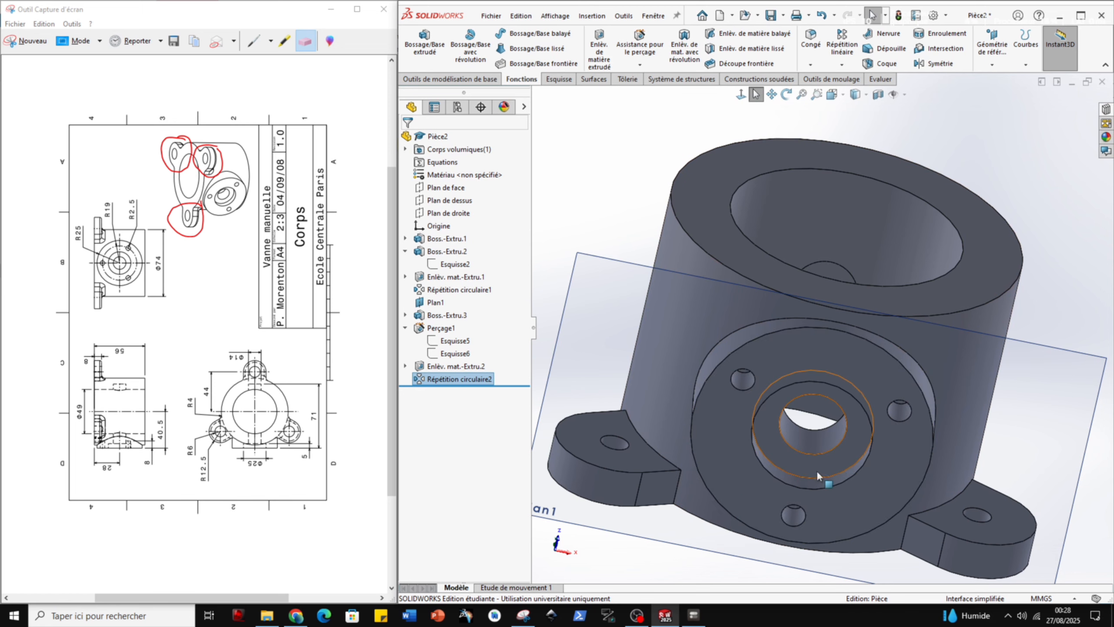
Set up a 4 mm radius fillet on the two vertical edges where one mounting lug meets the cylinder.
middle_click_drag(854, 439, 900, 413)
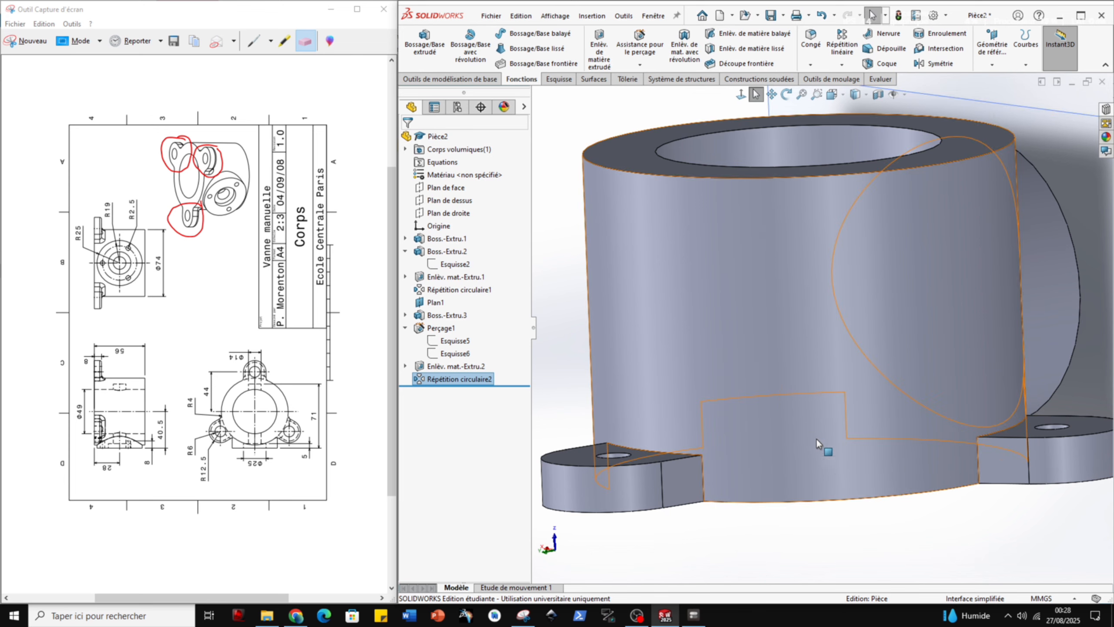
middle_click_drag(812, 444, 785, 438)
scroll(245, 460, "up", 2)
scroll(230, 456, "down", 2)
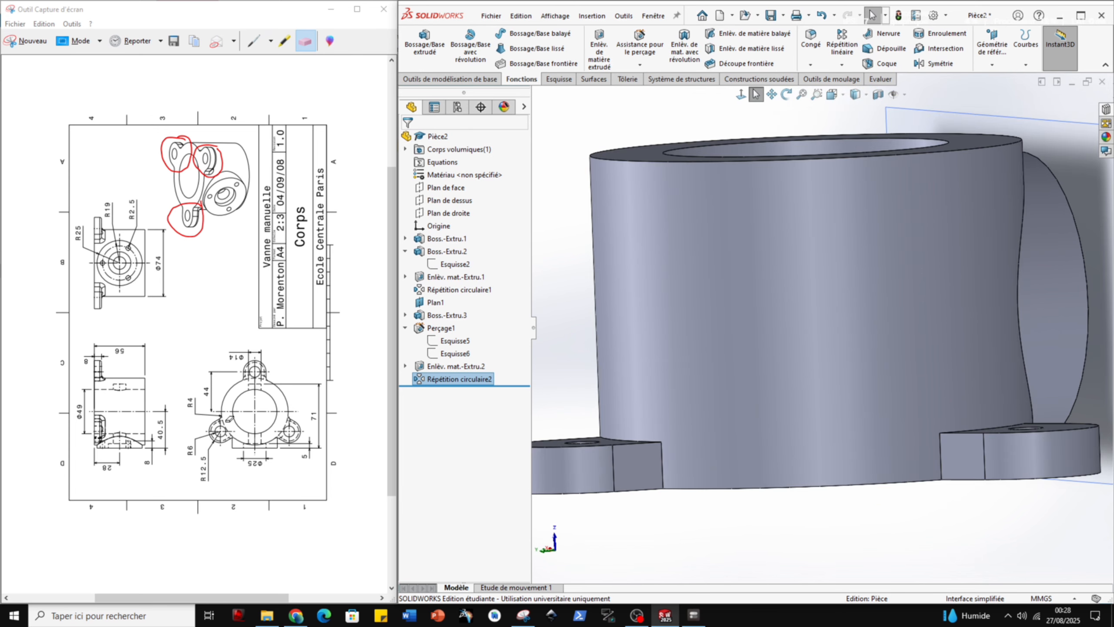
middle_click_drag(794, 406, 762, 428)
left_click(768, 536)
middle_click_drag(916, 324, 923, 367)
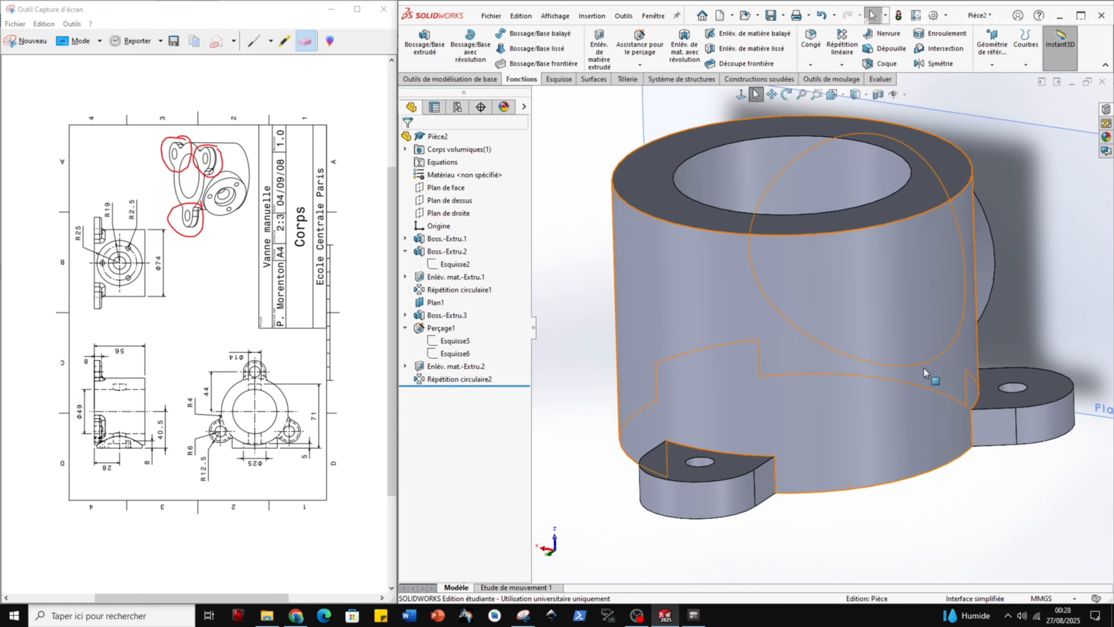
left_click(775, 474)
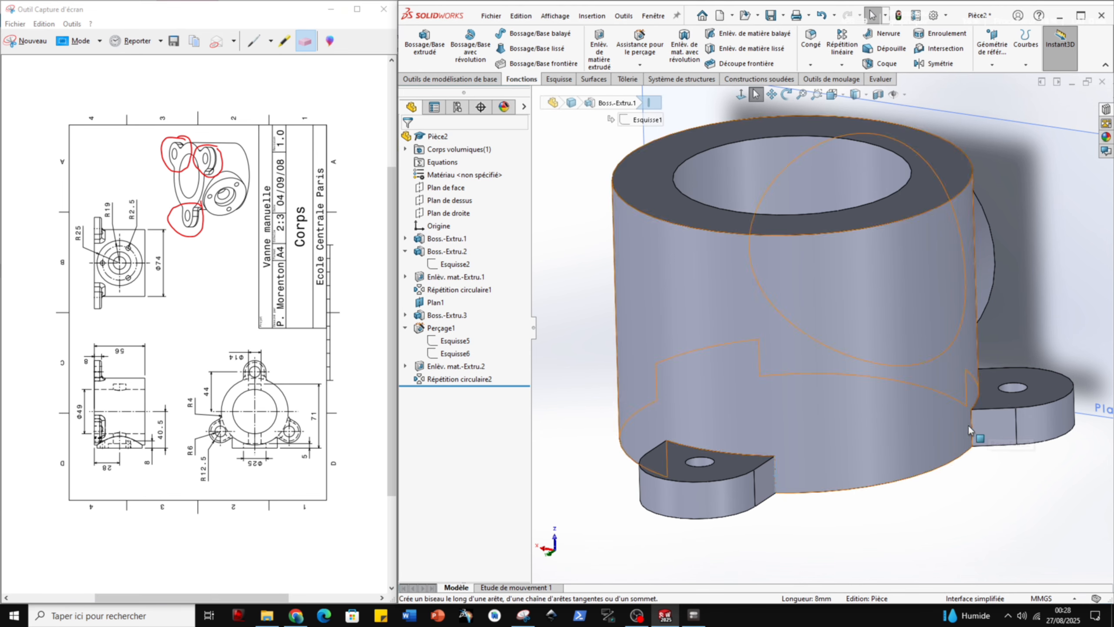
middle_click_drag(598, 485, 714, 487, "ctrl")
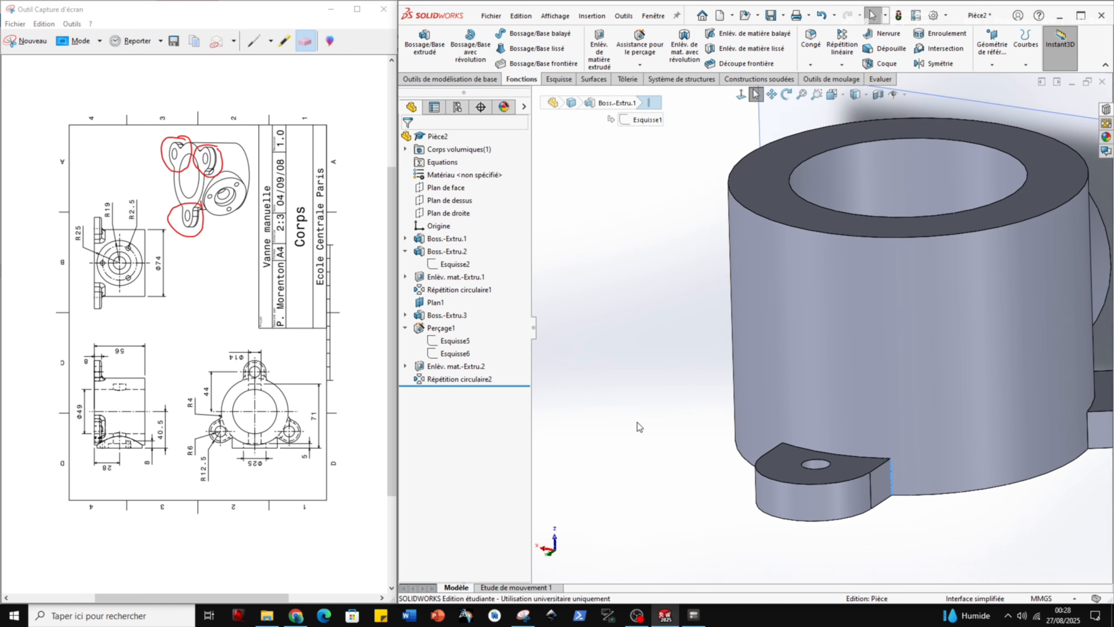
middle_click_drag(639, 426, 745, 432)
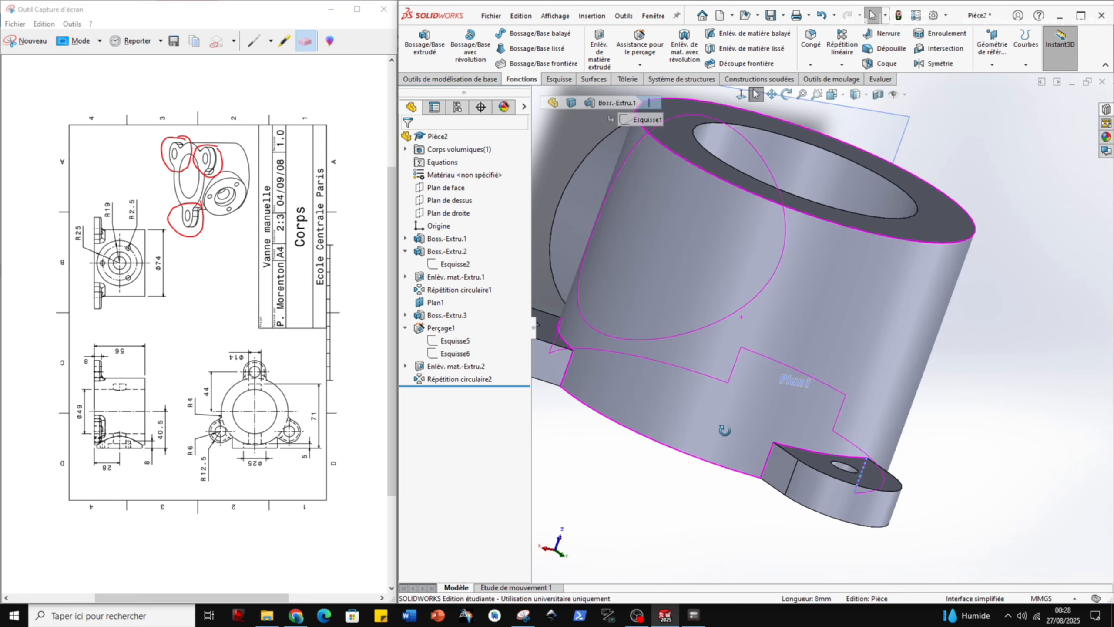
left_click(766, 463, "ctrl")
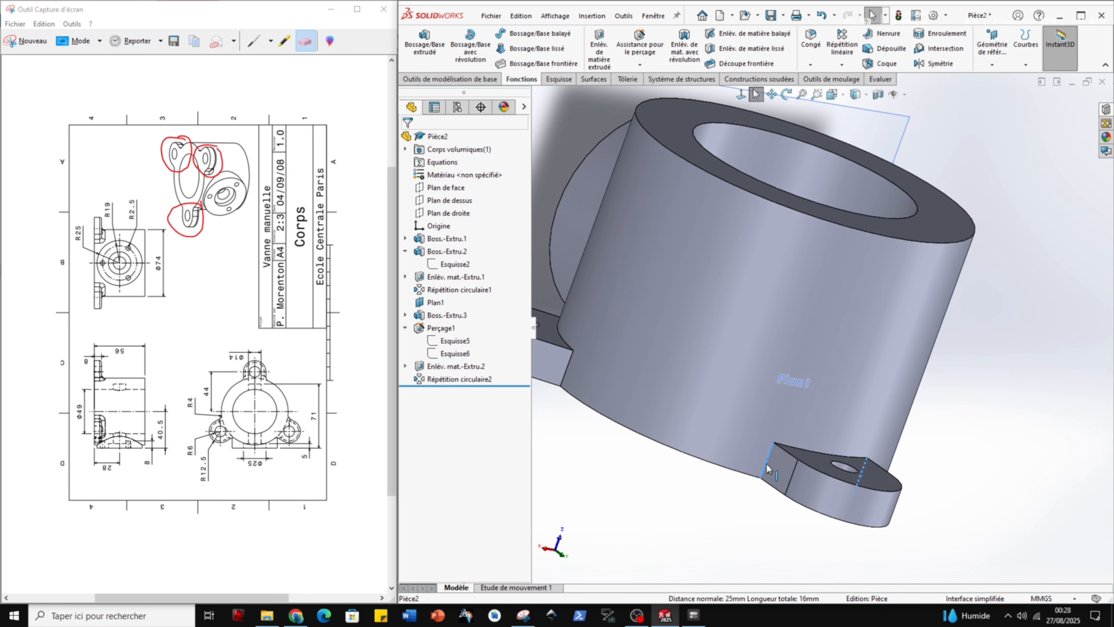
left_click(816, 42)
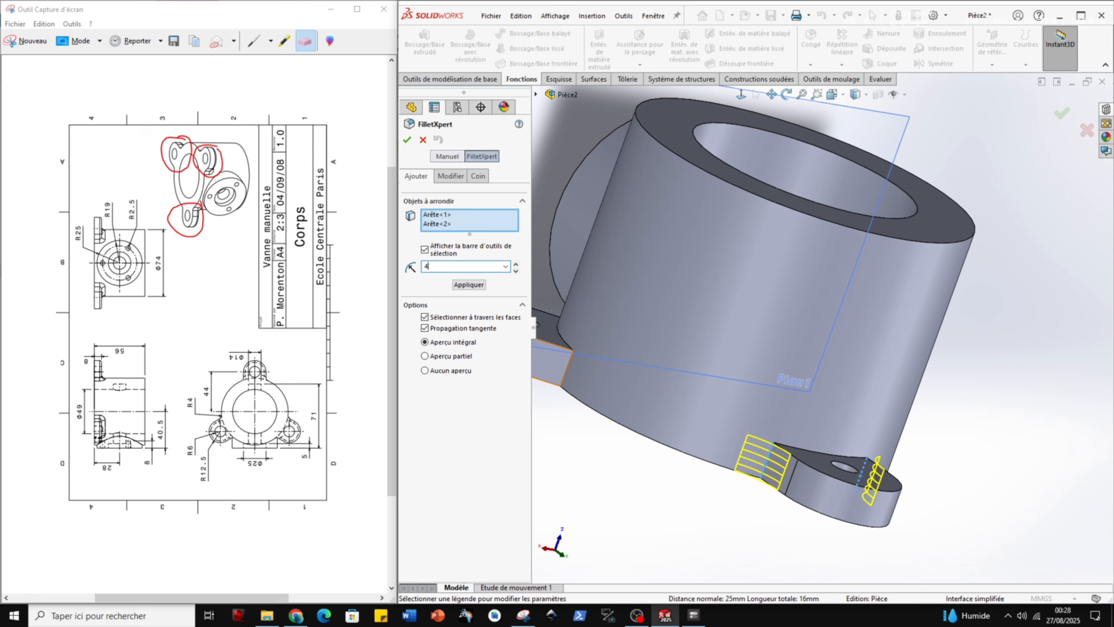
key("Return")
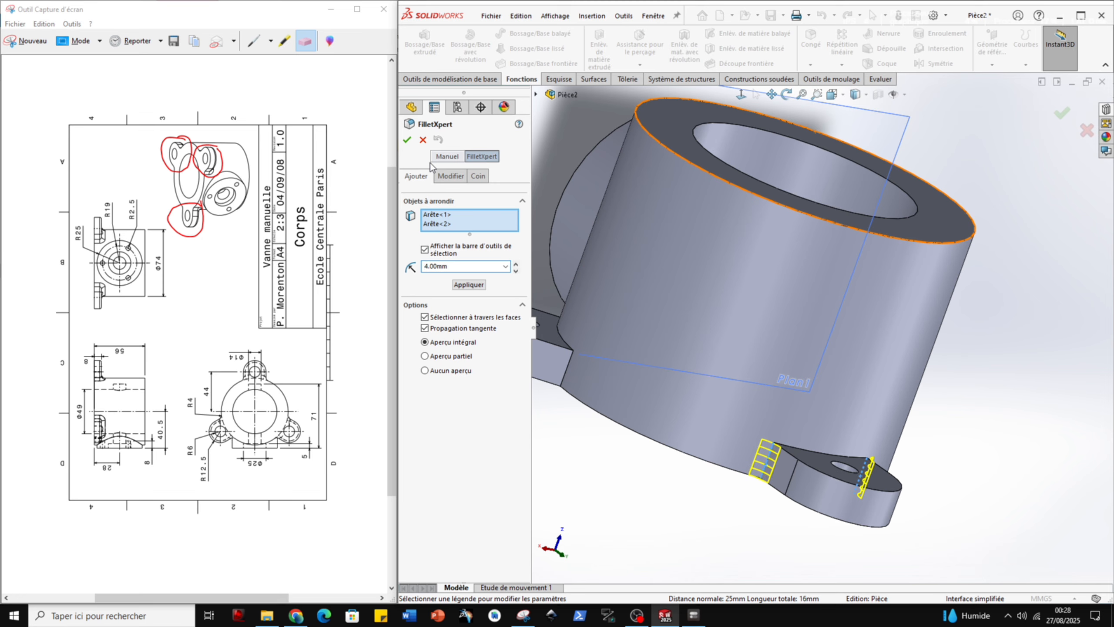
Add the vertical junction edges of the other two lugs to the fillet and apply it to all six edges.
left_click(463, 227)
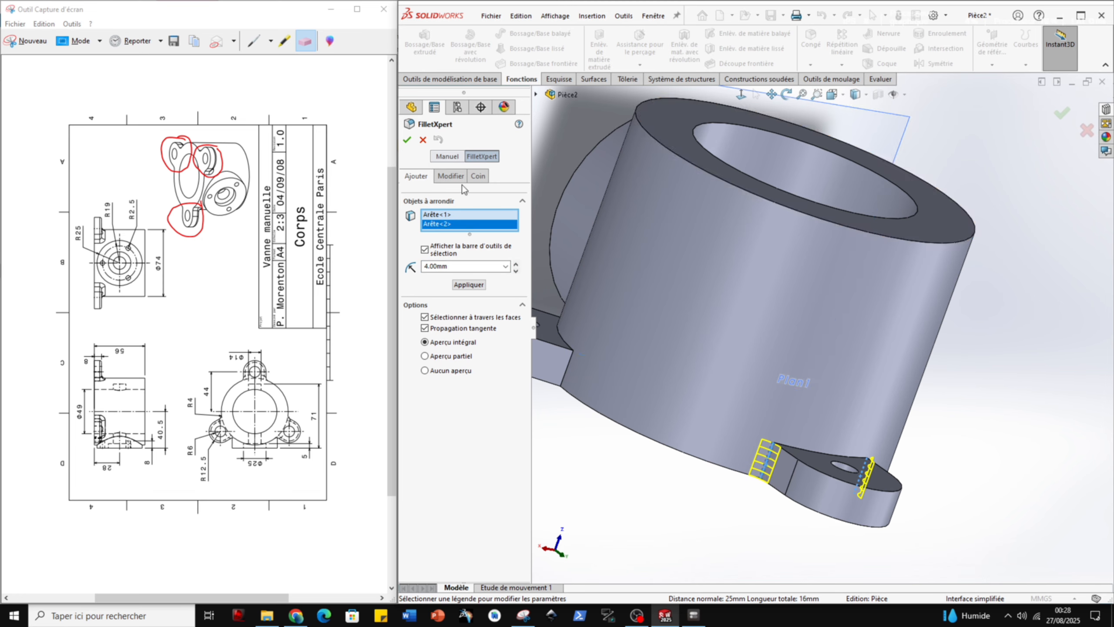
left_click(567, 385)
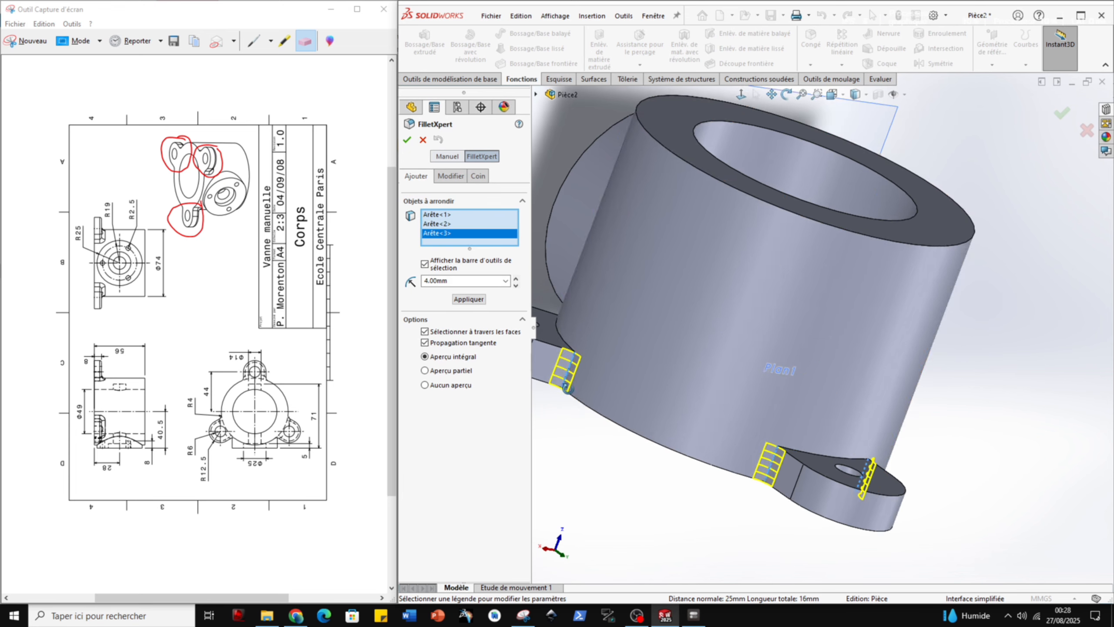
middle_click_drag(567, 386, 602, 363)
left_click(749, 477)
left_click(657, 427)
left_click(602, 362)
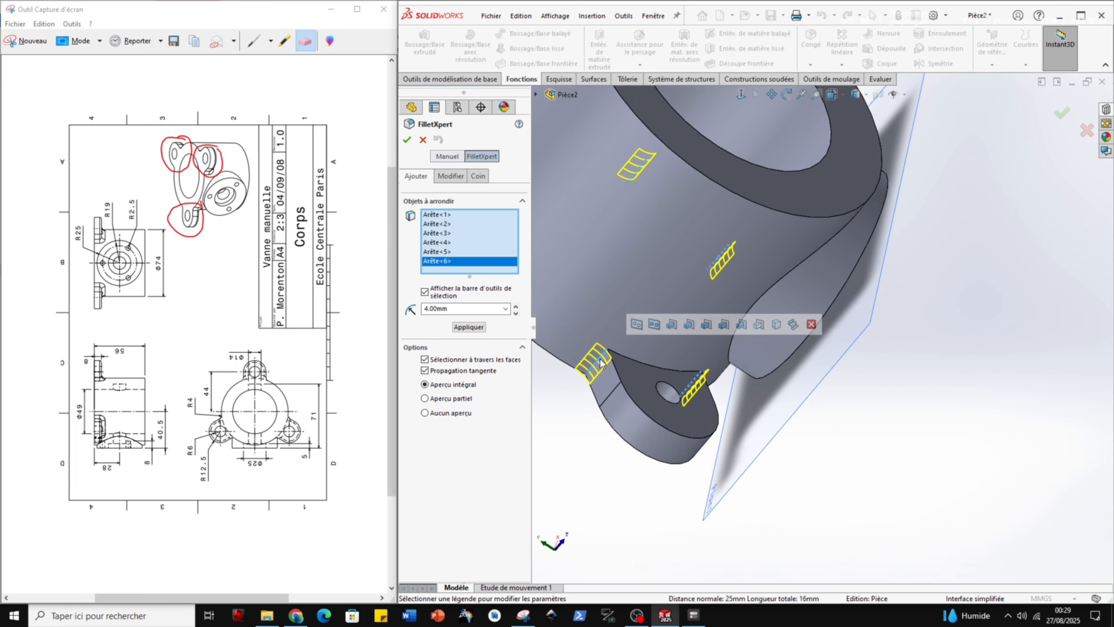
left_click(423, 140)
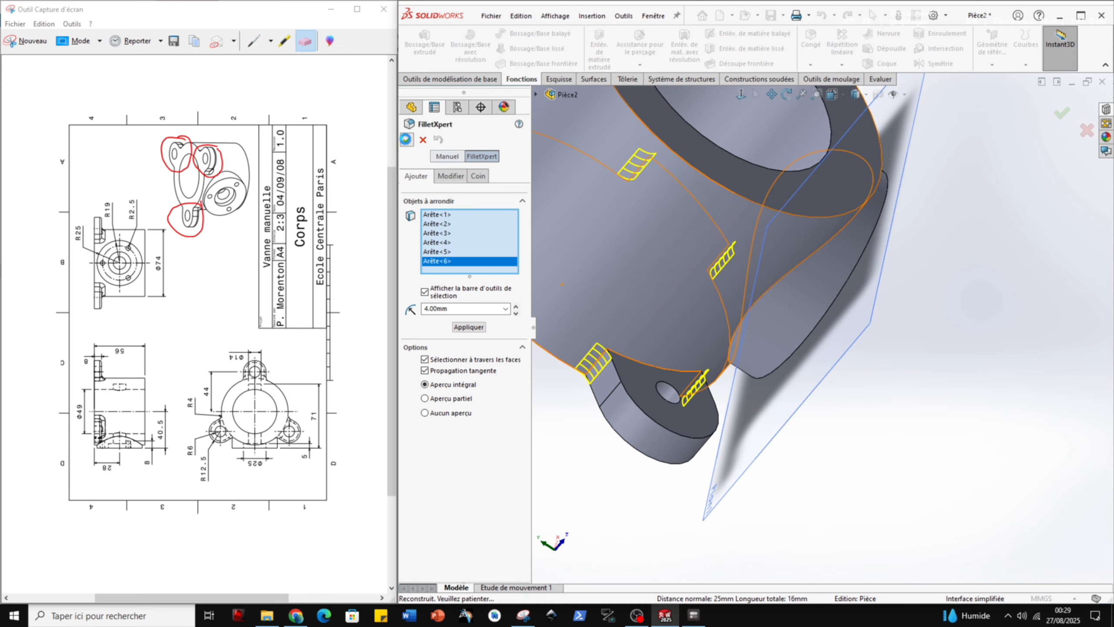
middle_click_drag(921, 447, 970, 526)
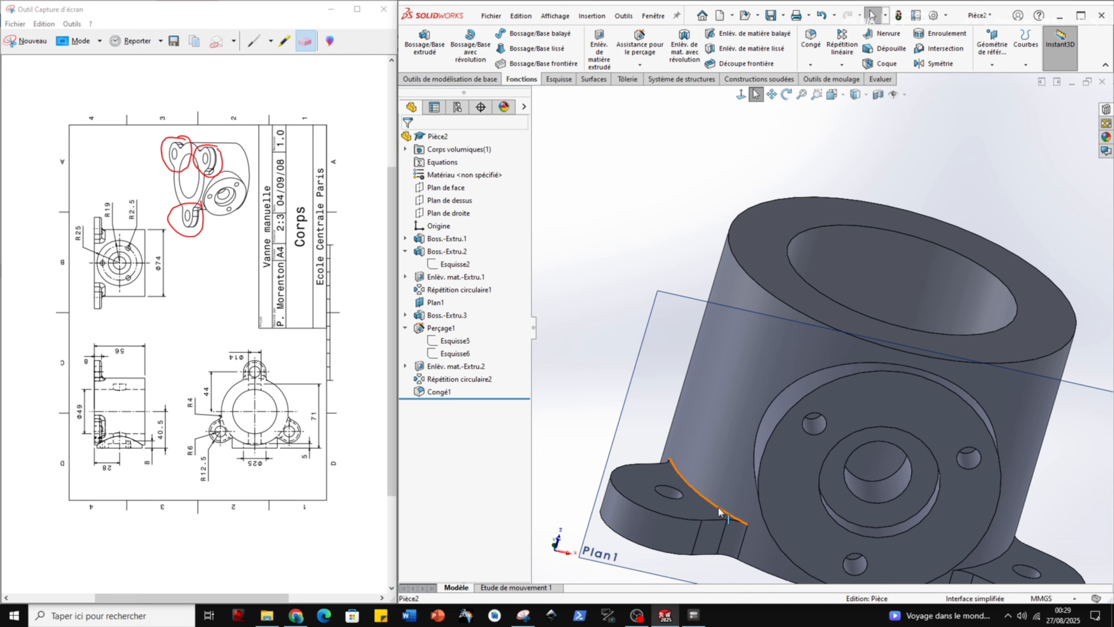
left_click(806, 50)
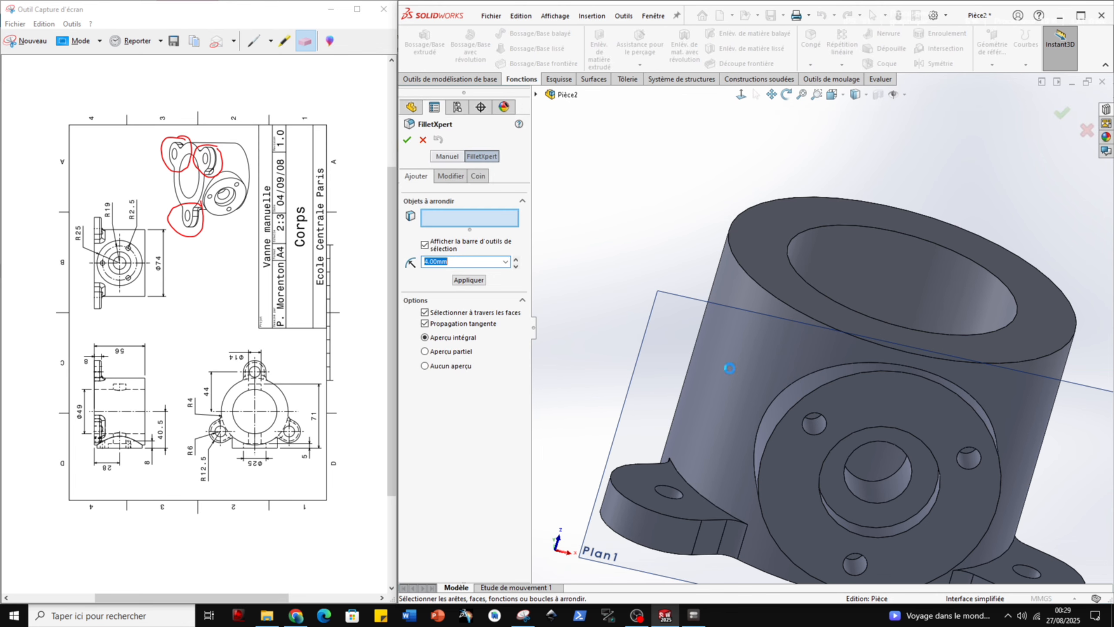
left_click(710, 507)
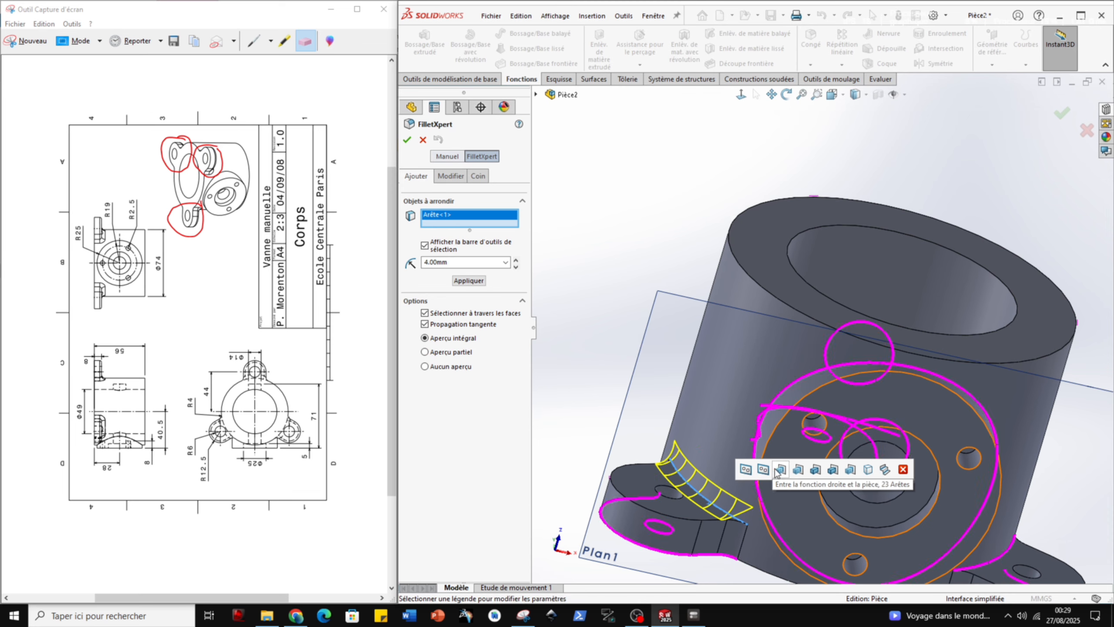
scroll(966, 486, "down", 2)
scroll(966, 486, "up", 3)
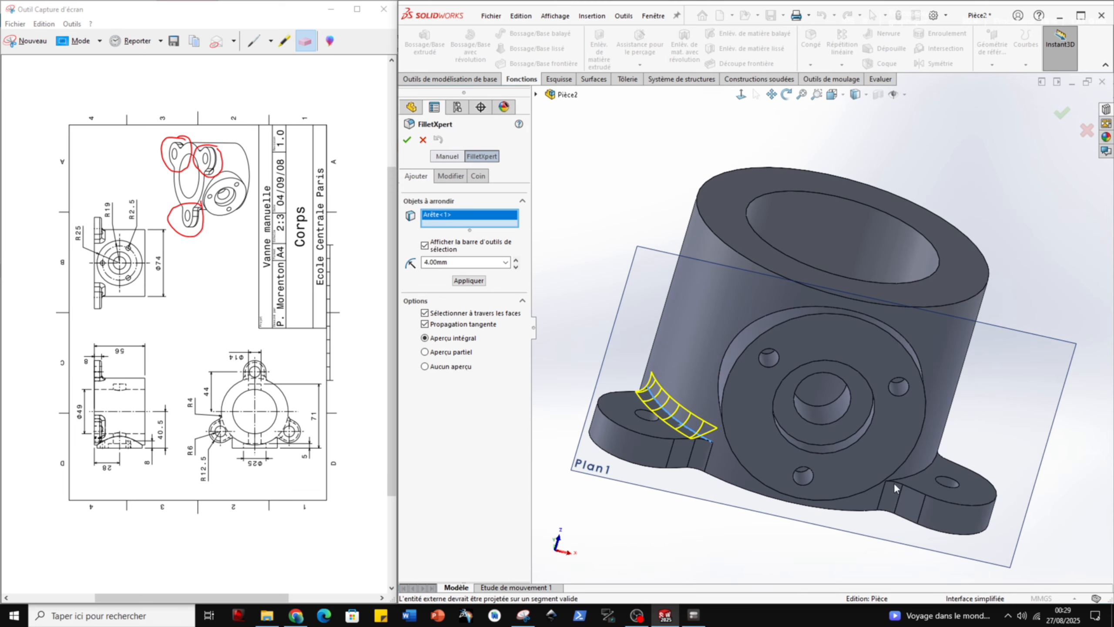
right_click(678, 413)
left_click(736, 509)
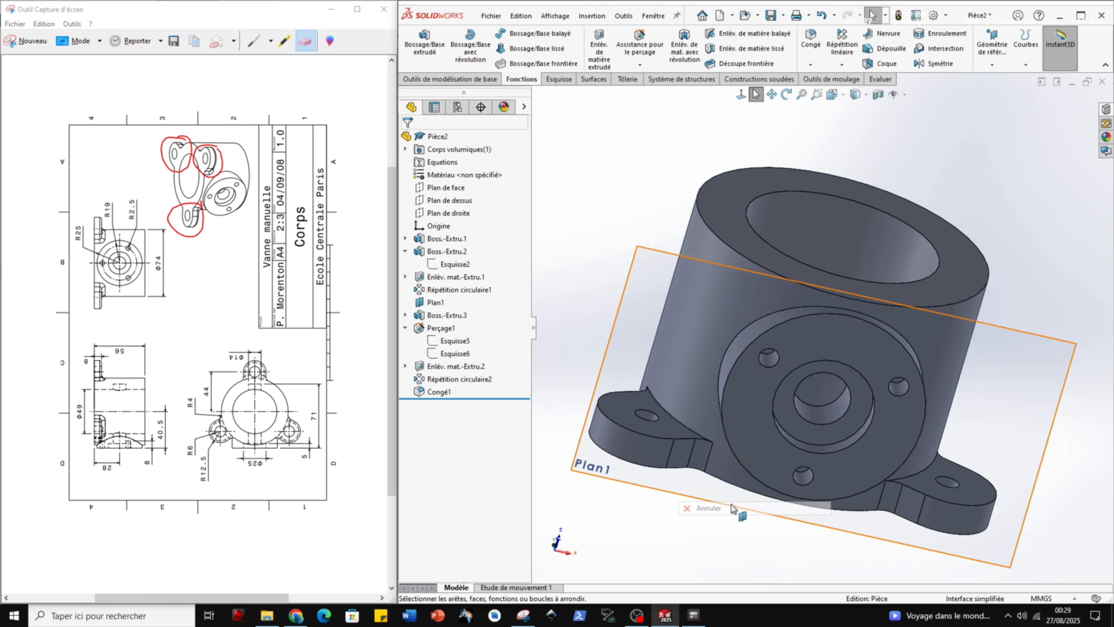
Try to fillet the edges where the top faces of the three mounting lugs meet the cylinder with a 4 mm radius.
left_click(668, 409)
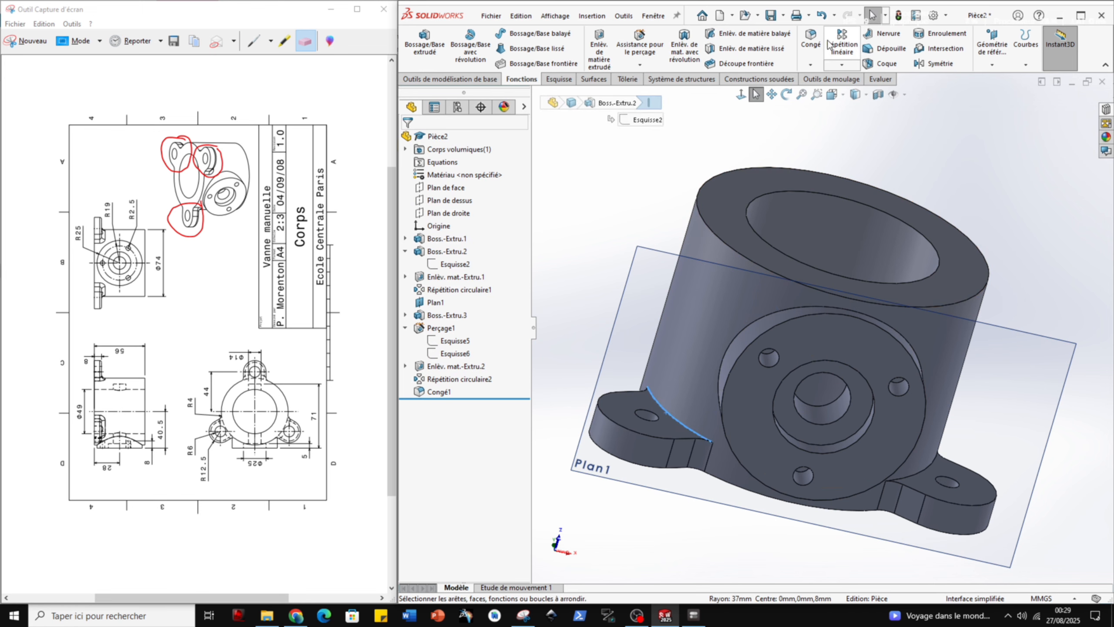
left_click(811, 42)
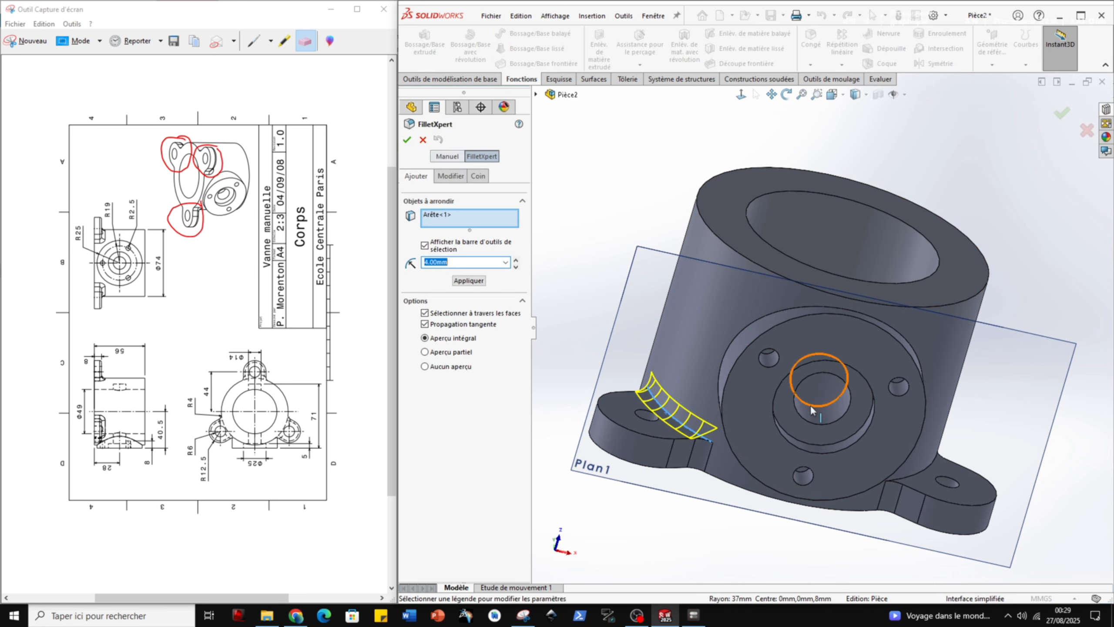
middle_click_drag(816, 403, 785, 420)
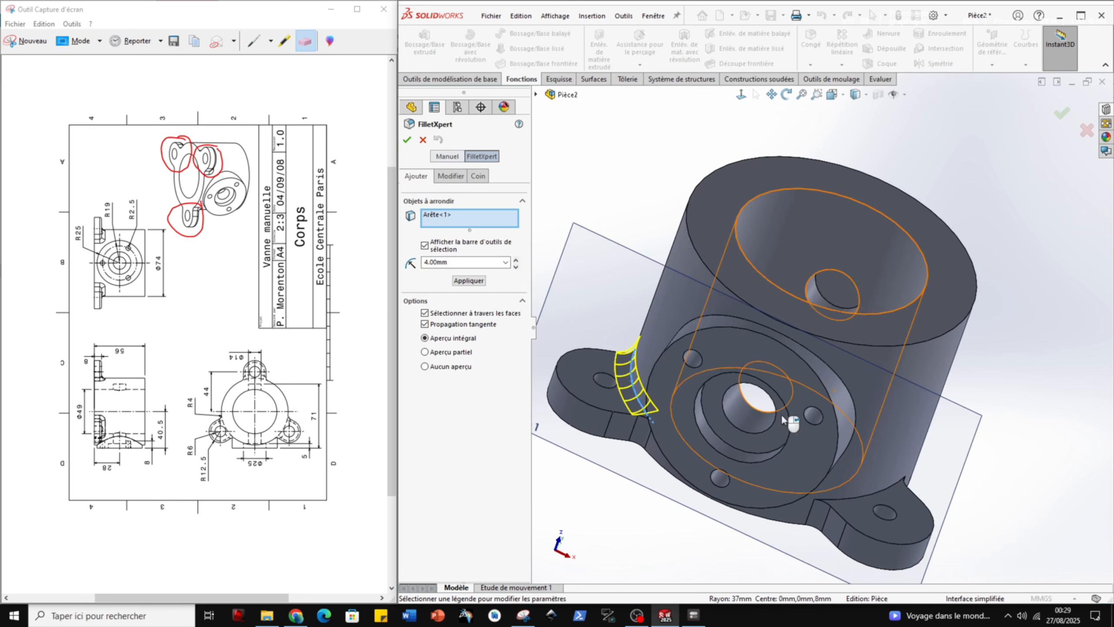
left_click(873, 495)
middle_click_drag(872, 494, 833, 456)
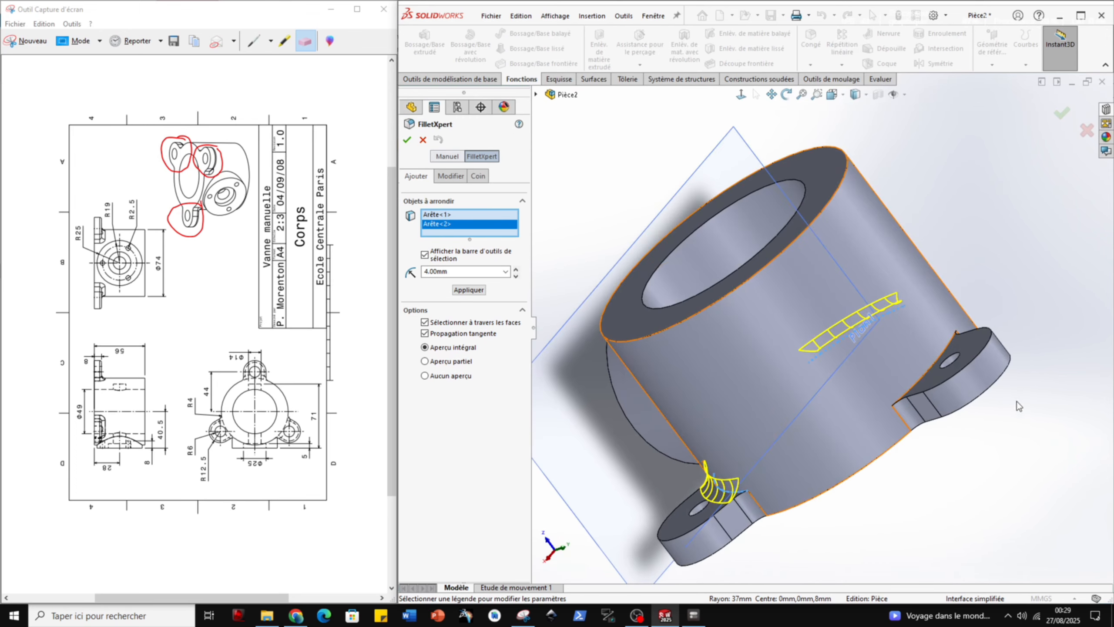
left_click(926, 371)
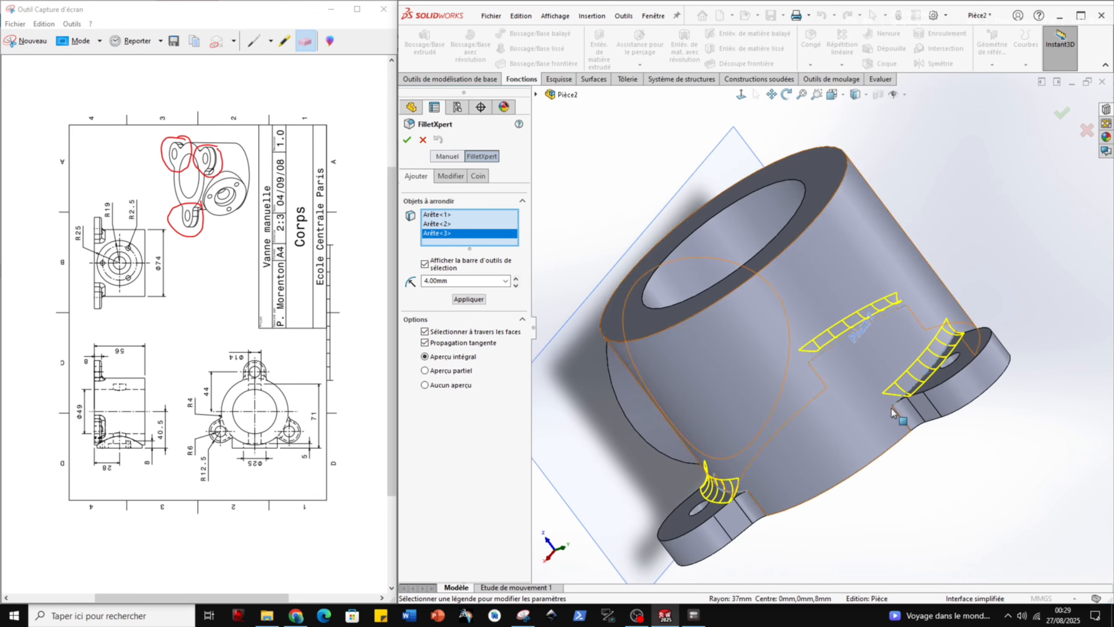
middle_click_drag(708, 309, 814, 256)
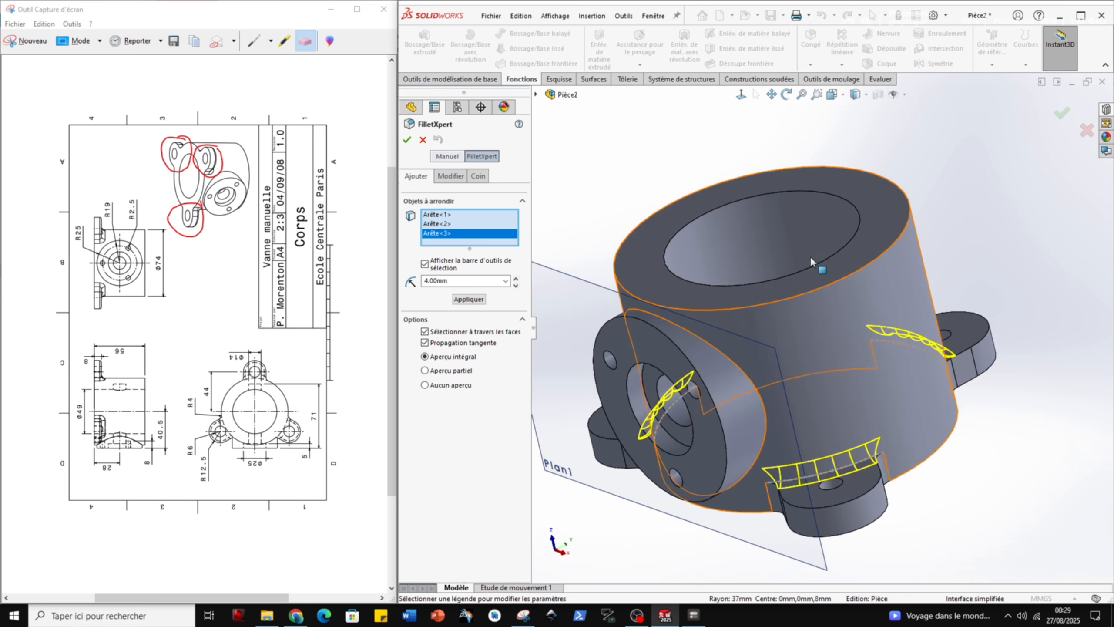
middle_click_drag(551, 350, 627, 408)
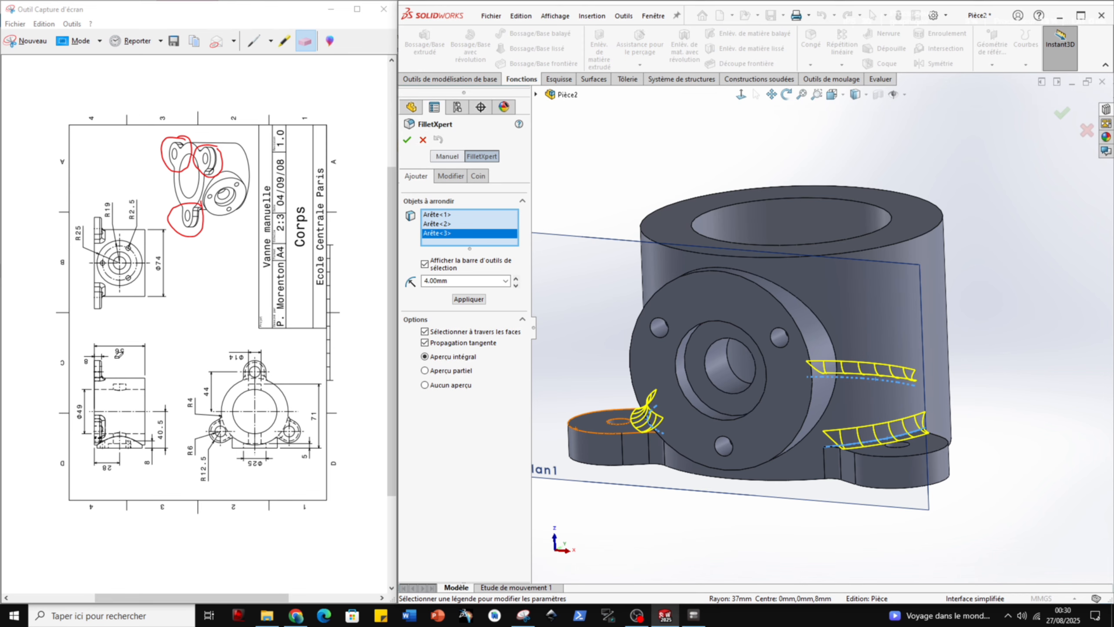
middle_click_drag(651, 462, 737, 471)
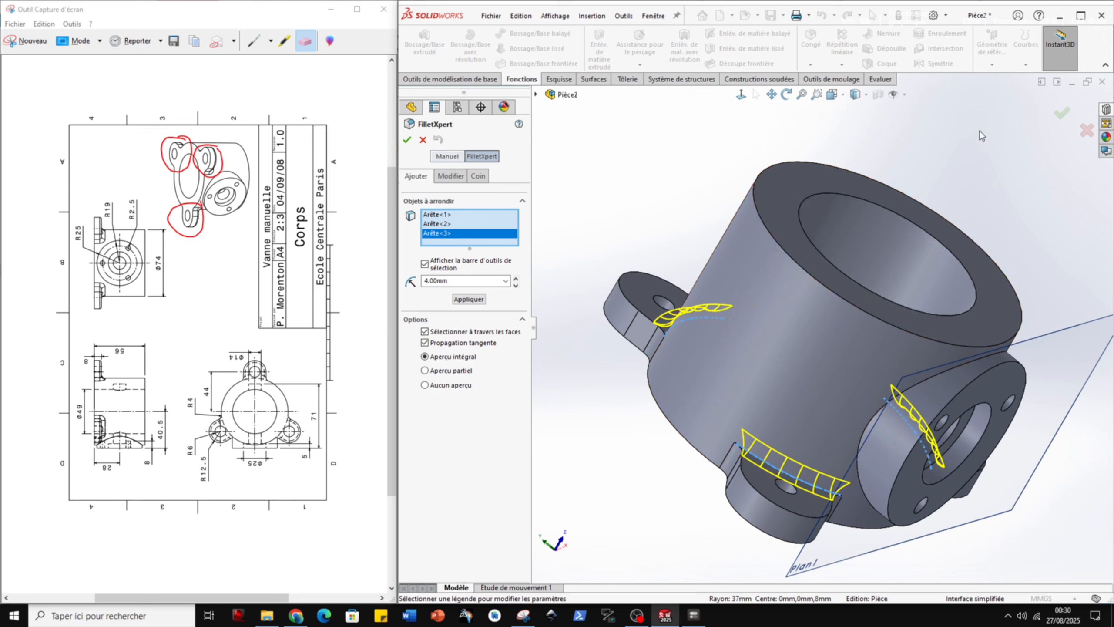
left_click(1063, 115)
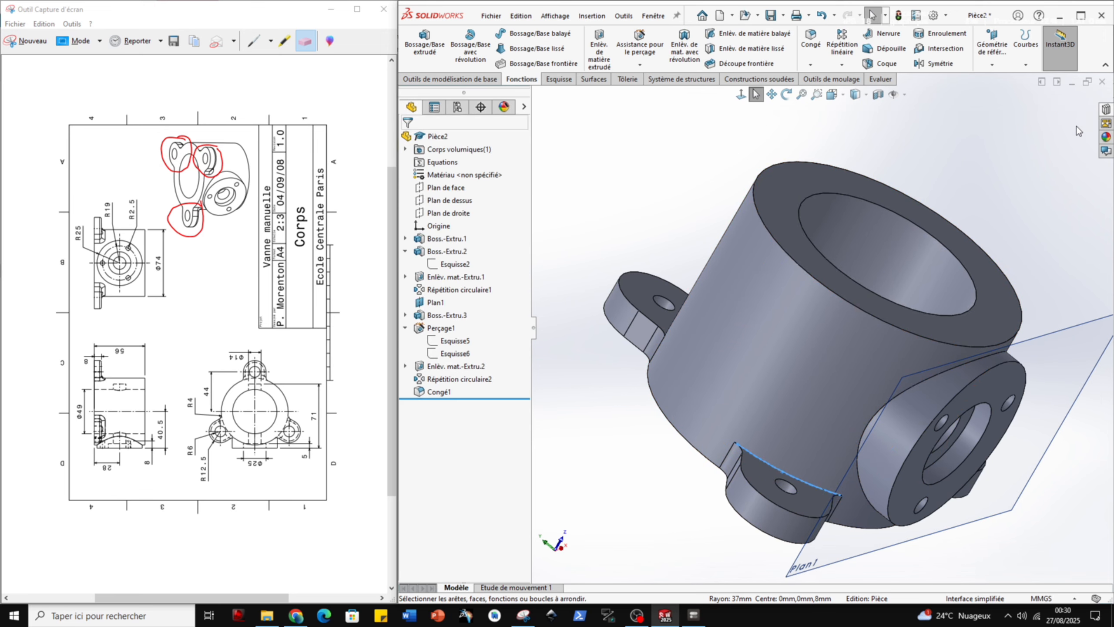
Roll the model back to before the Congé1 fillet and round the upper outer edges of all three lugs with a 4 mm radius.
left_click(444, 394)
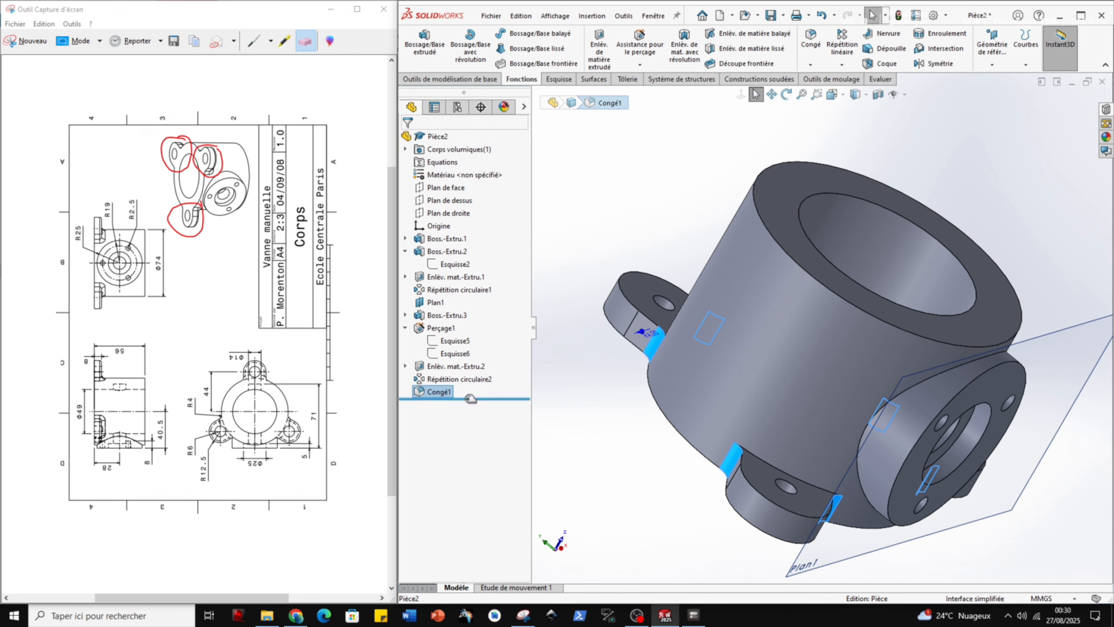
left_click_drag(470, 398, 468, 385)
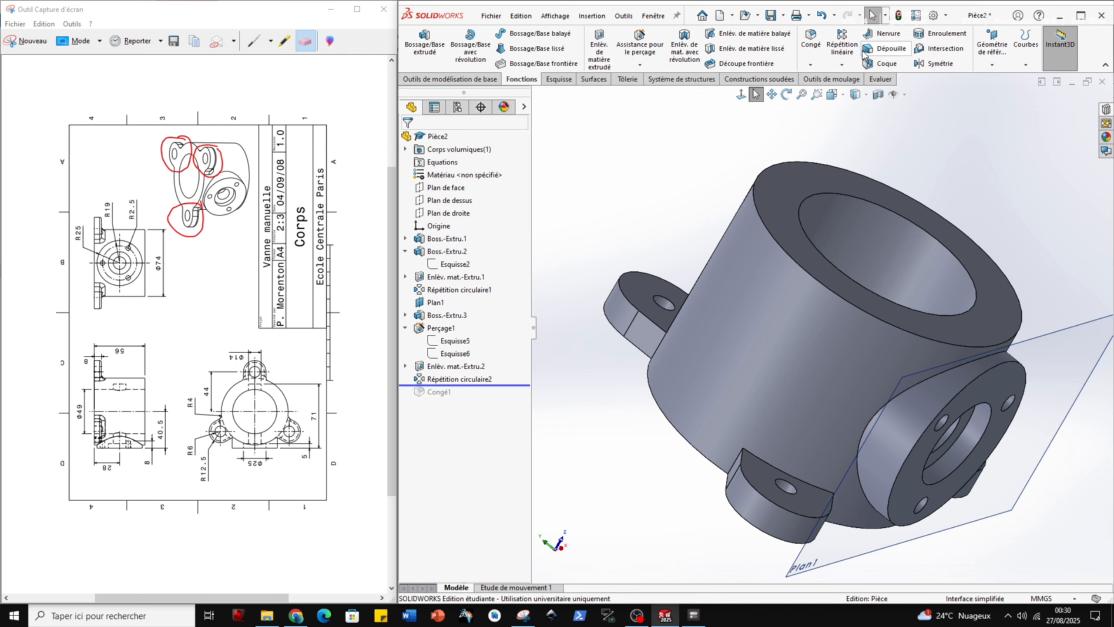
left_click(810, 39)
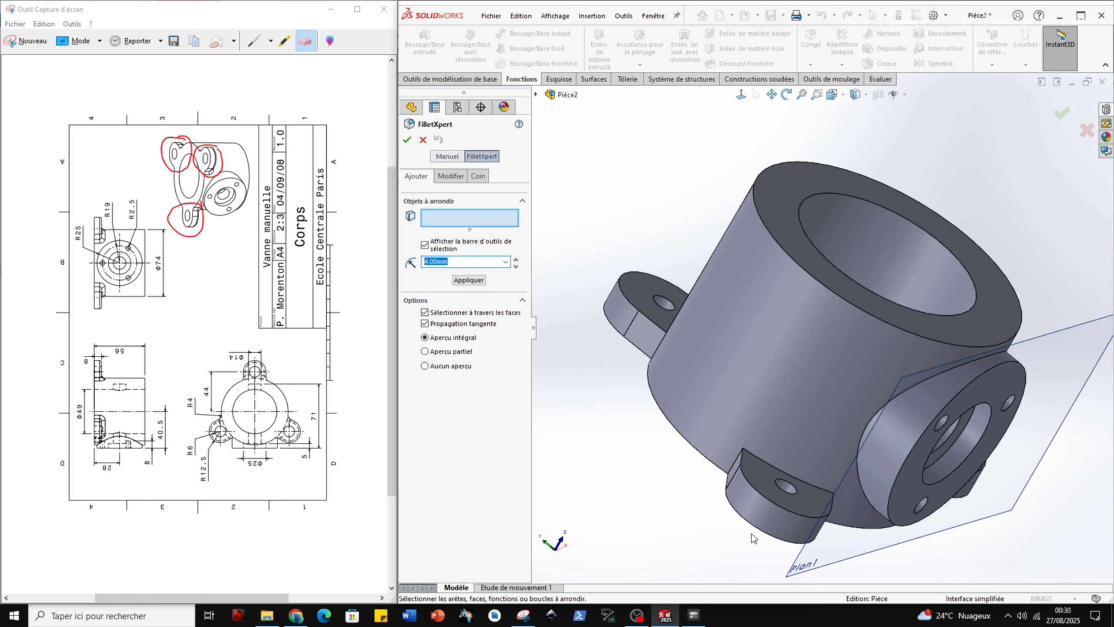
left_click(747, 478)
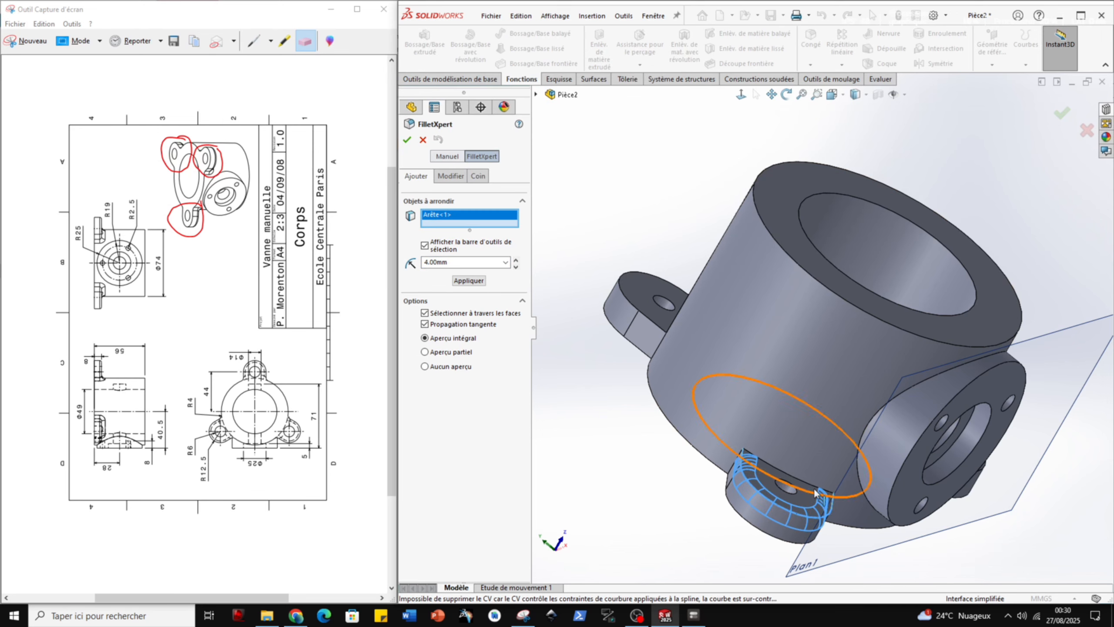
left_click(629, 304)
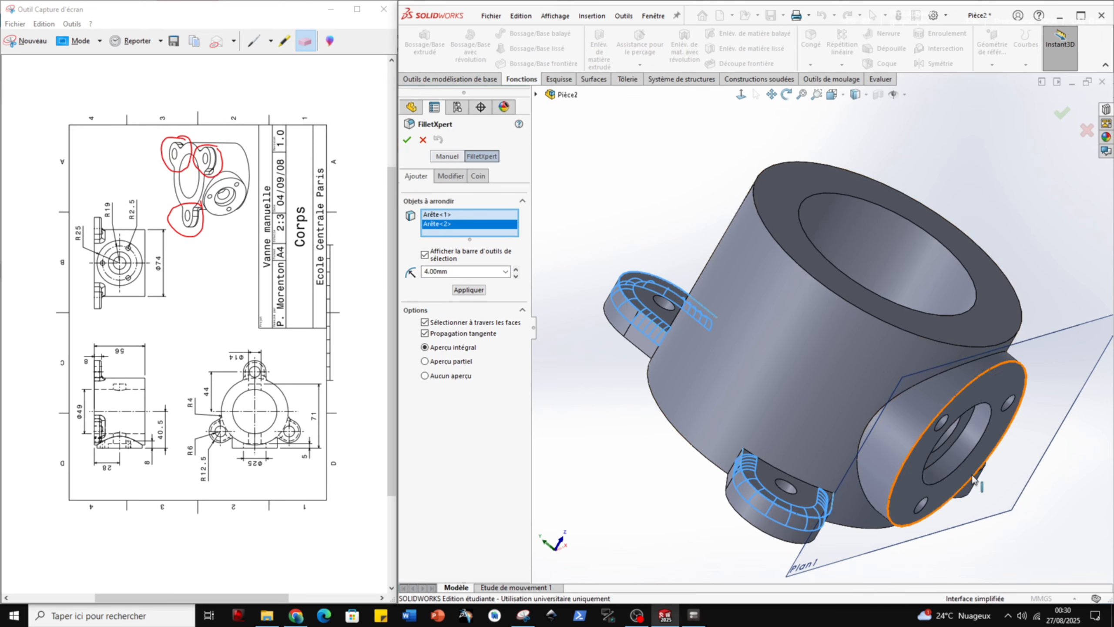
middle_click_drag(943, 399, 869, 434)
left_click(869, 425)
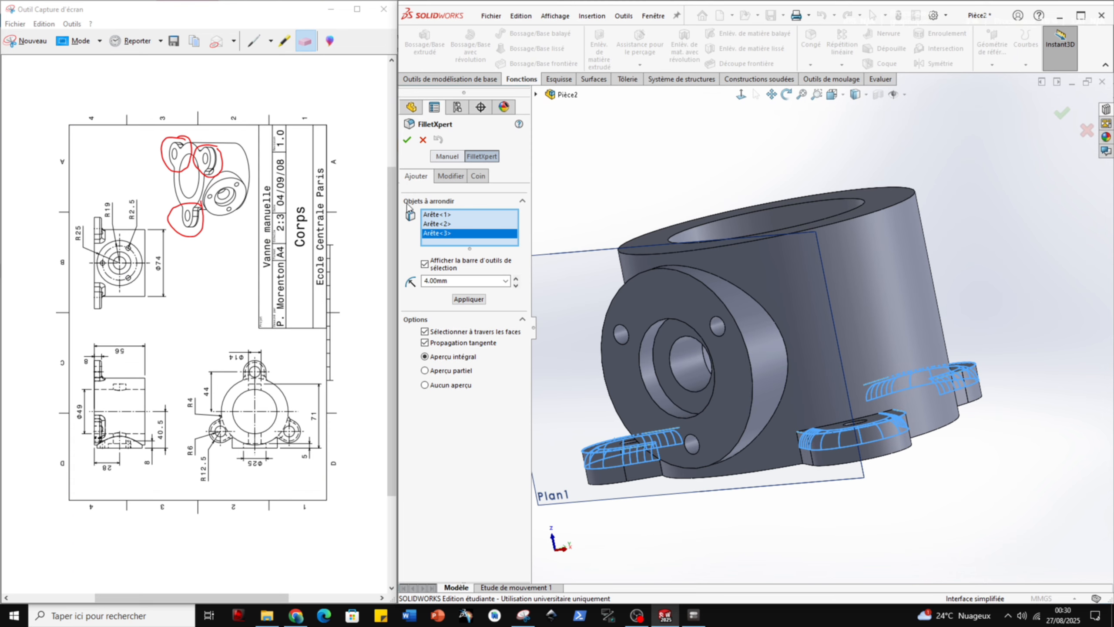
left_click(407, 140)
middle_click_drag(702, 408, 834, 446)
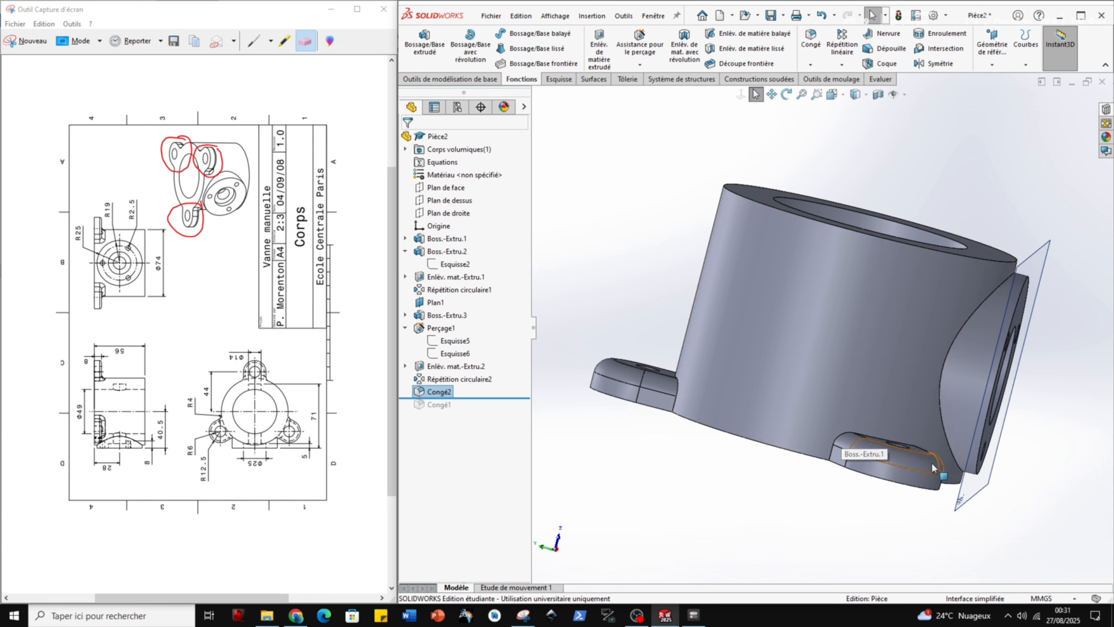
Apply a 4 mm fillet along the junction edges between the cylinder and each of the three rounded lugs.
middle_click_drag(931, 462, 803, 477)
left_click(835, 471)
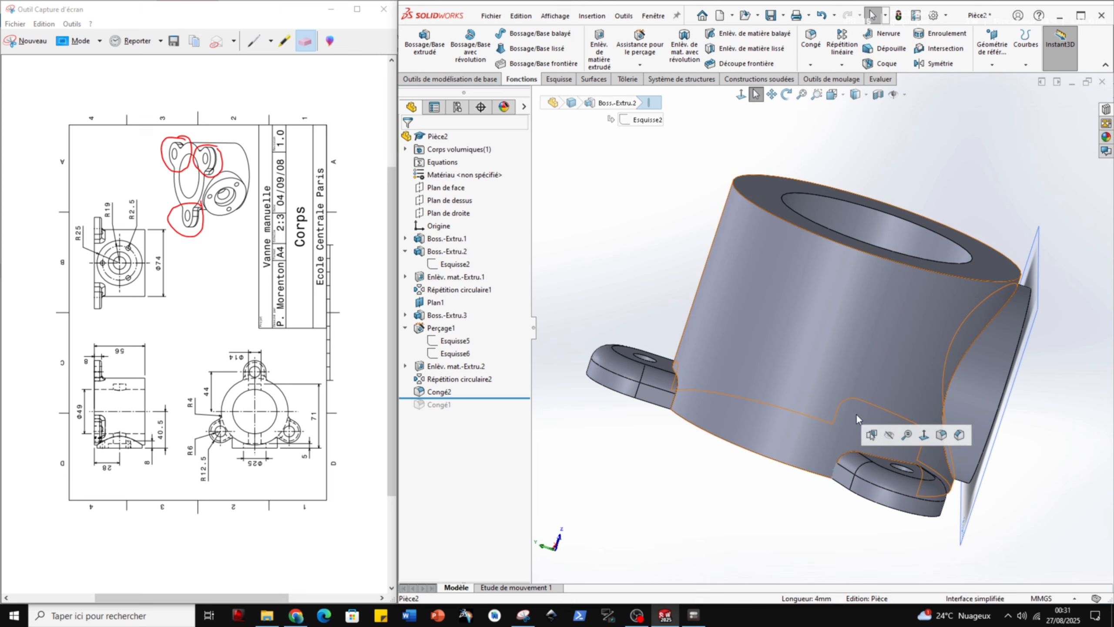
left_click(1028, 132)
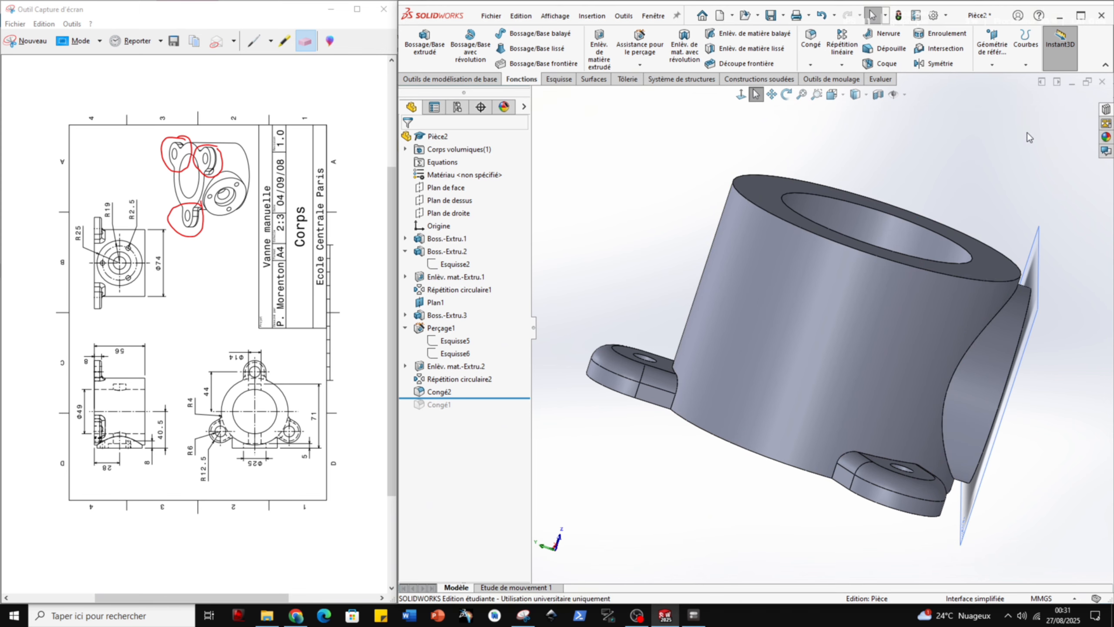
left_click(811, 48)
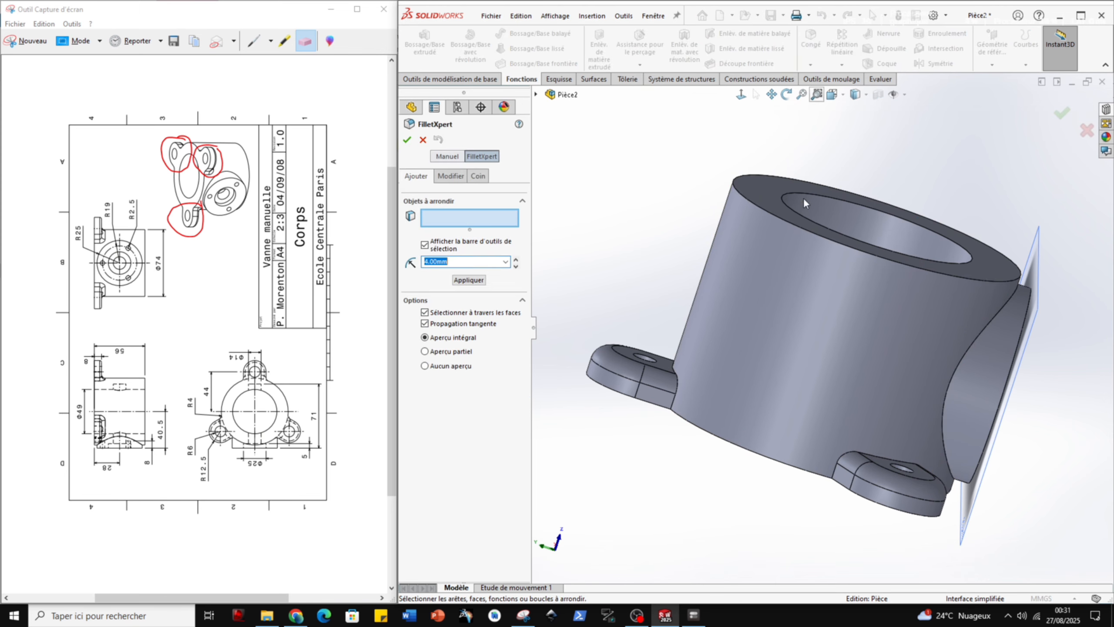
left_click(835, 475)
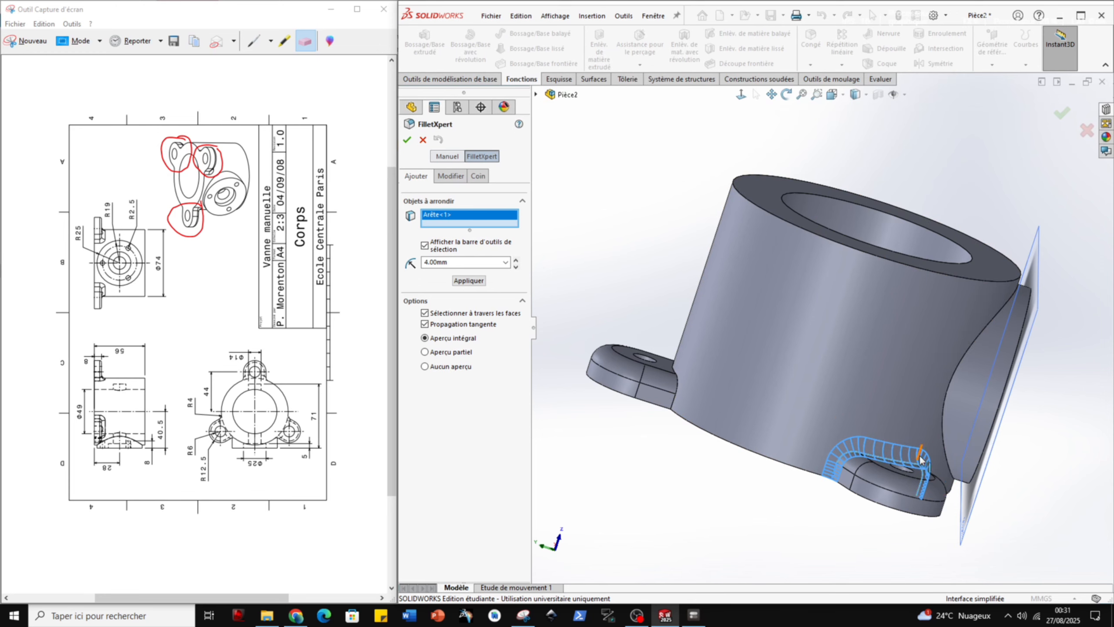
left_click(673, 398)
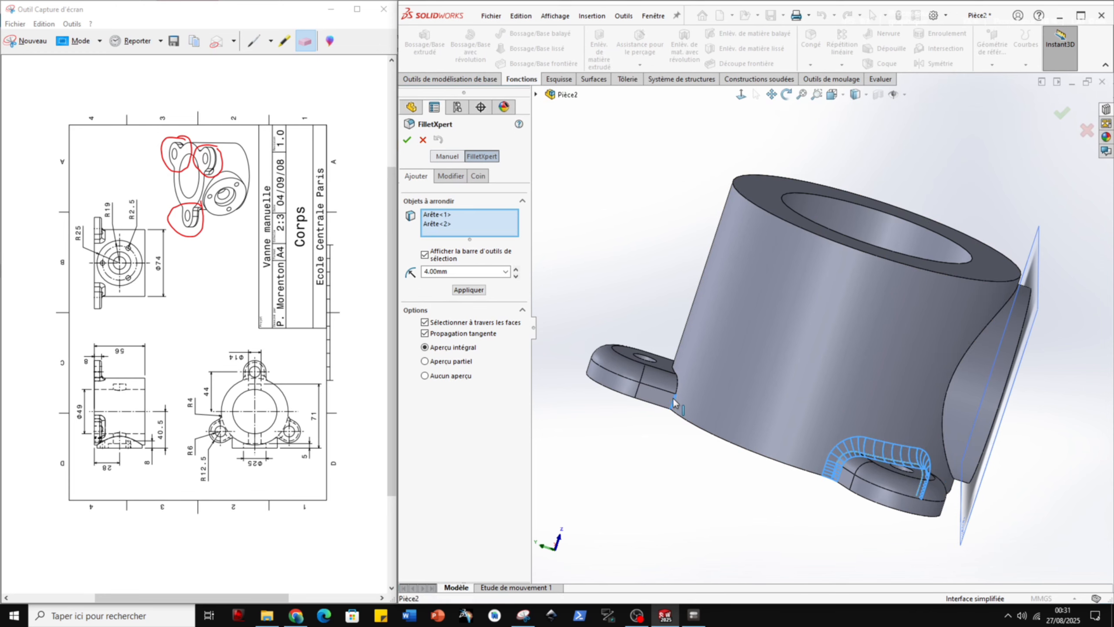
middle_click_drag(735, 414, 598, 373)
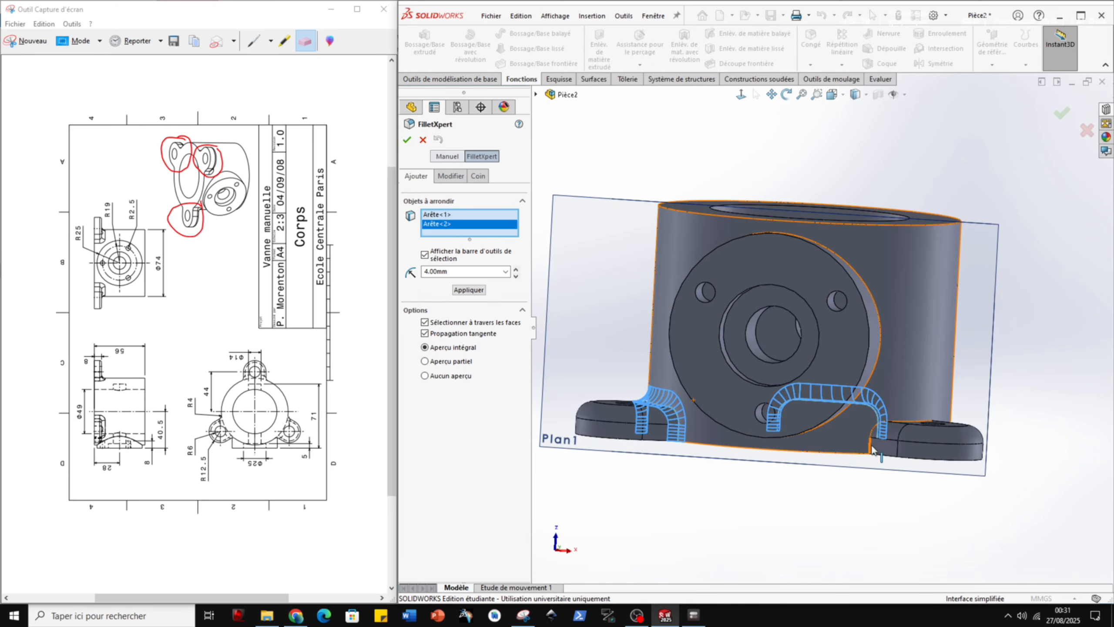
left_click(893, 446)
middle_click_drag(893, 446, 810, 472)
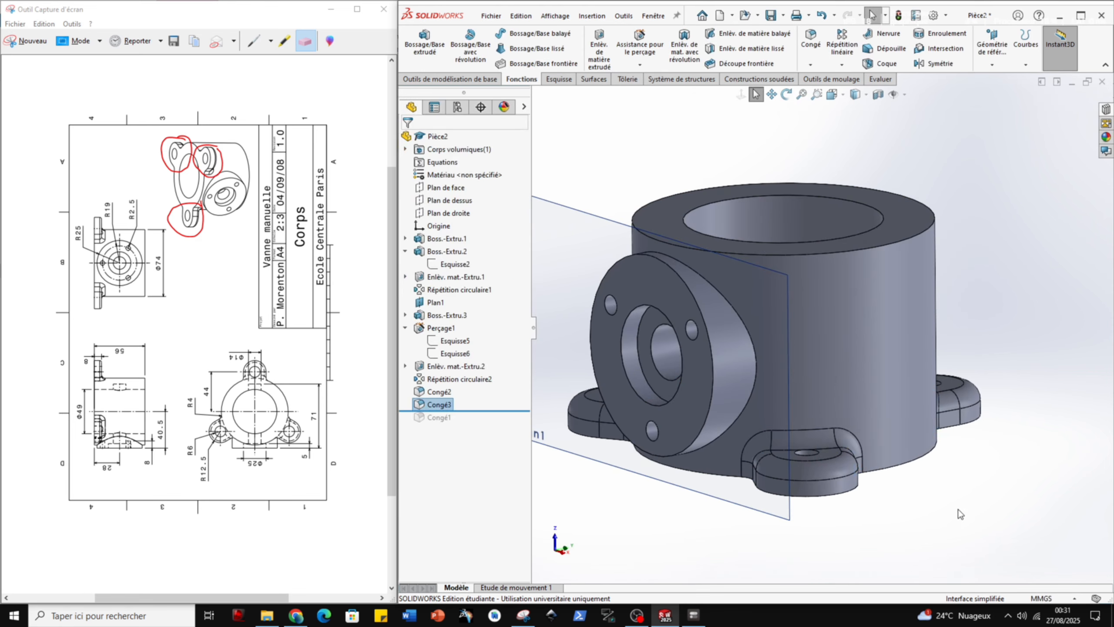
Edit the sketch of the patterned lug hole and set its diameter to 12 mm.
middle_click_drag(890, 500, 761, 533)
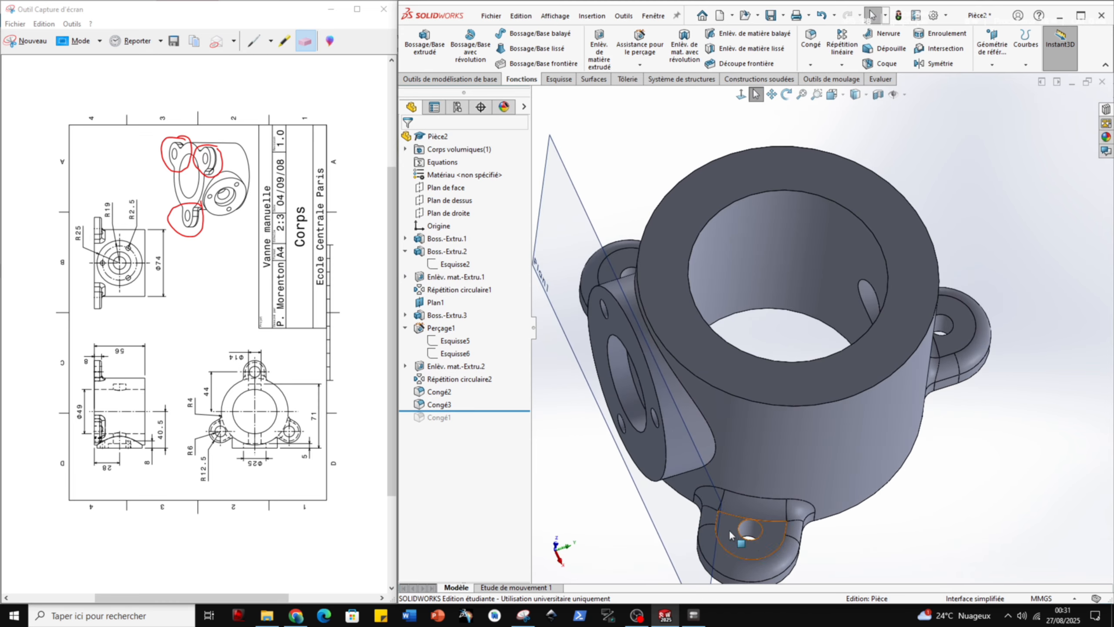
left_click(758, 532)
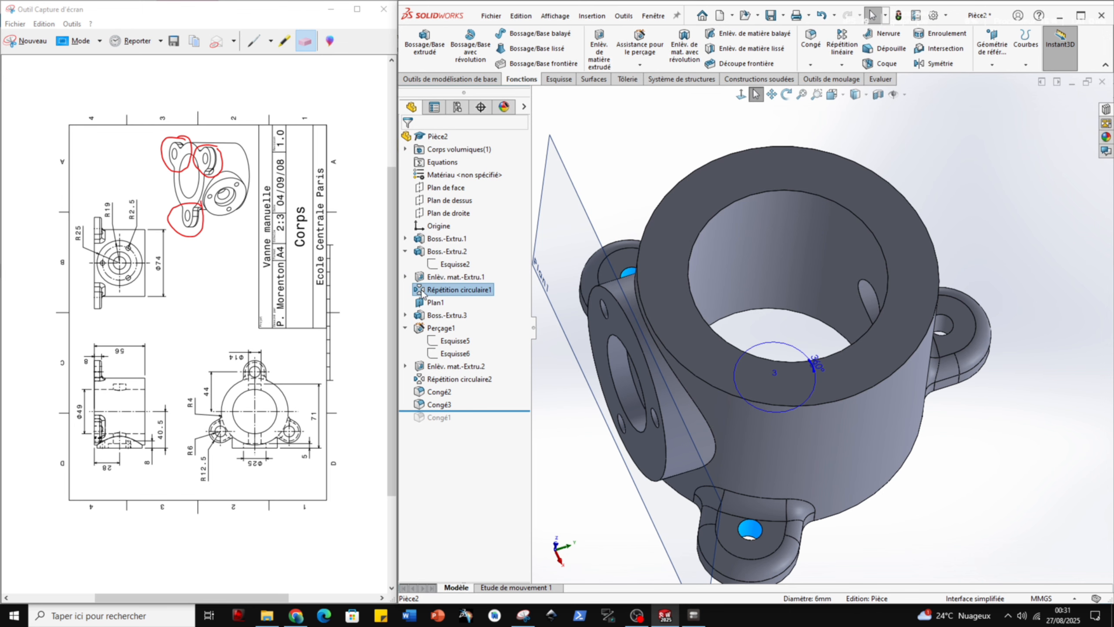
left_click(405, 276)
double_click(444, 287)
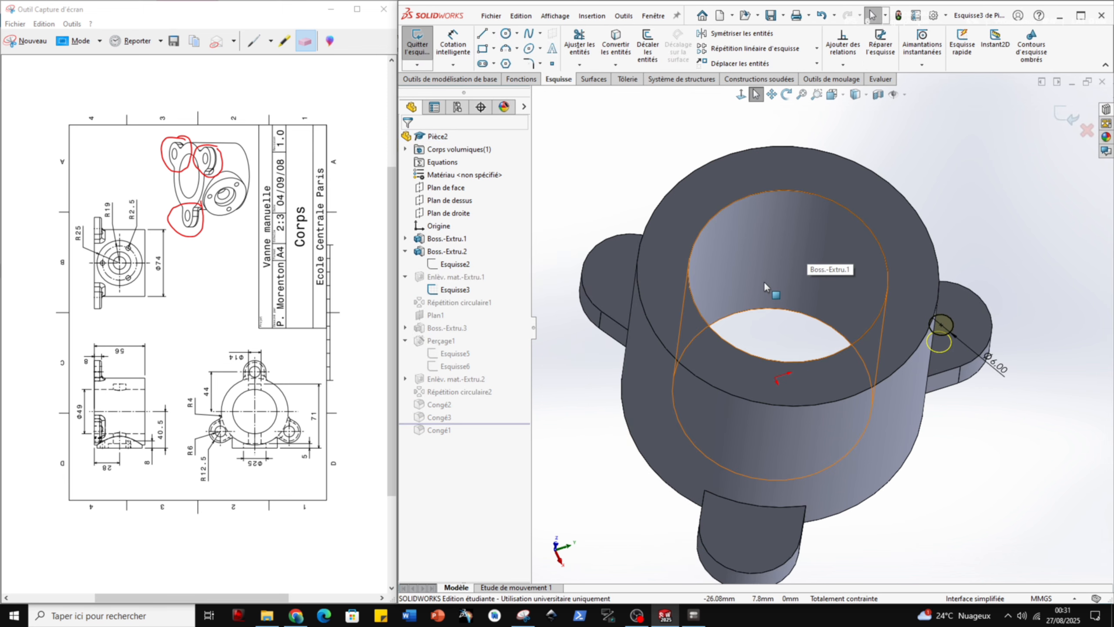
middle_click_drag(765, 283, 768, 312)
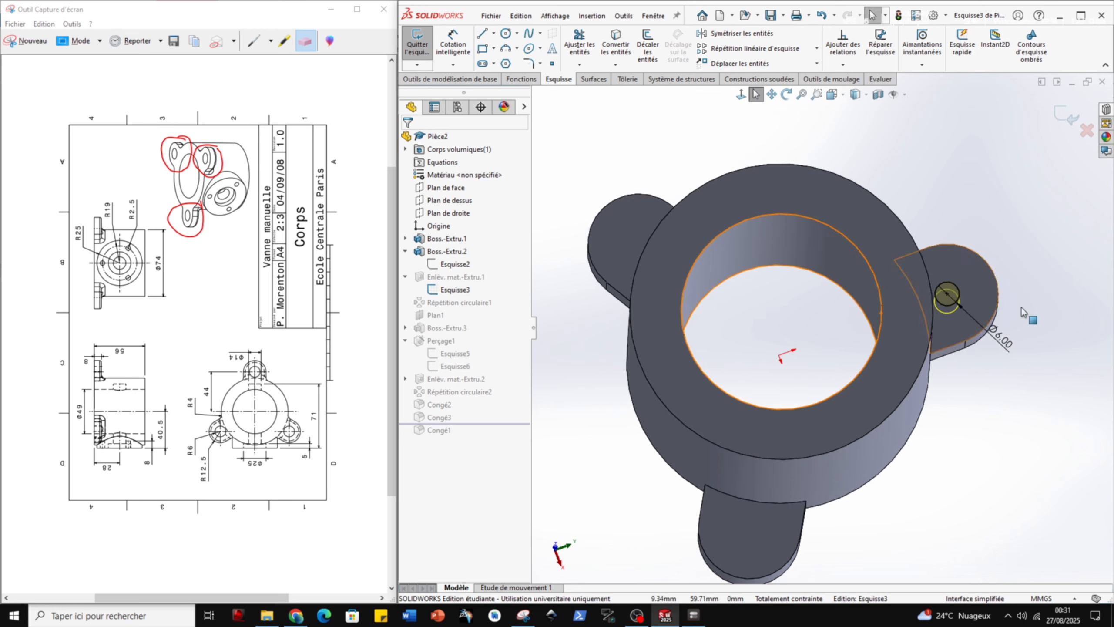
double_click(1003, 340)
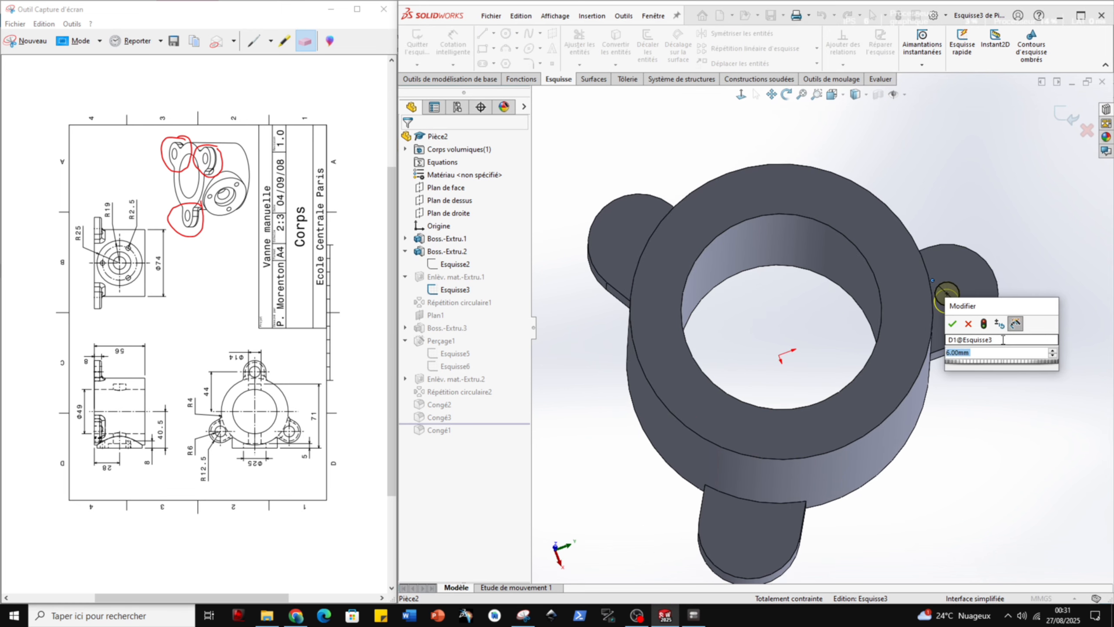
type("1")
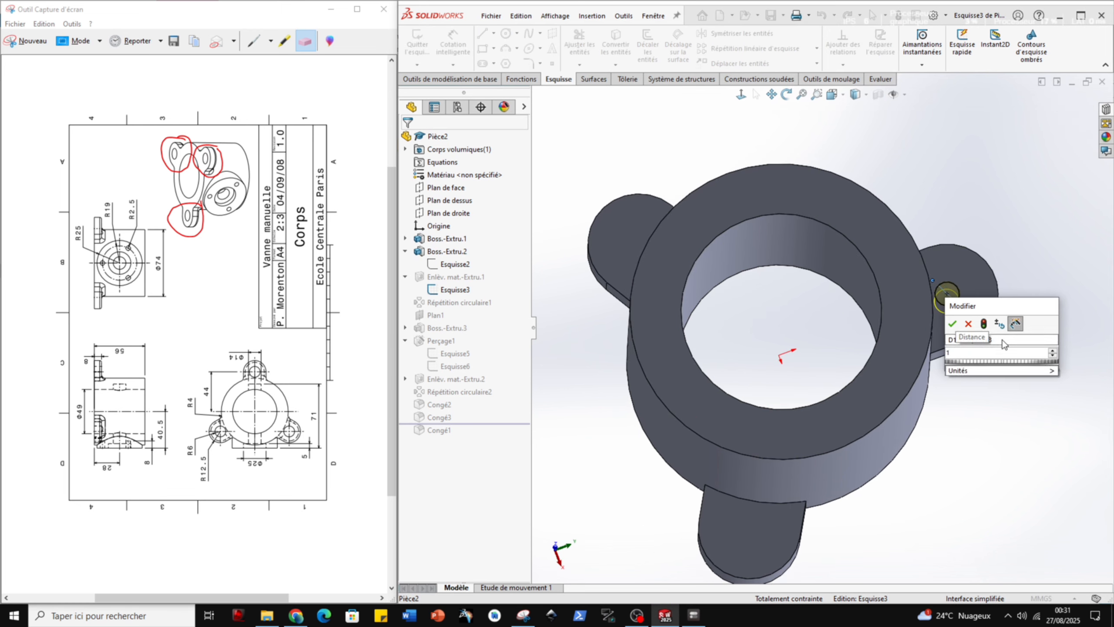
type("2")
key("Return")
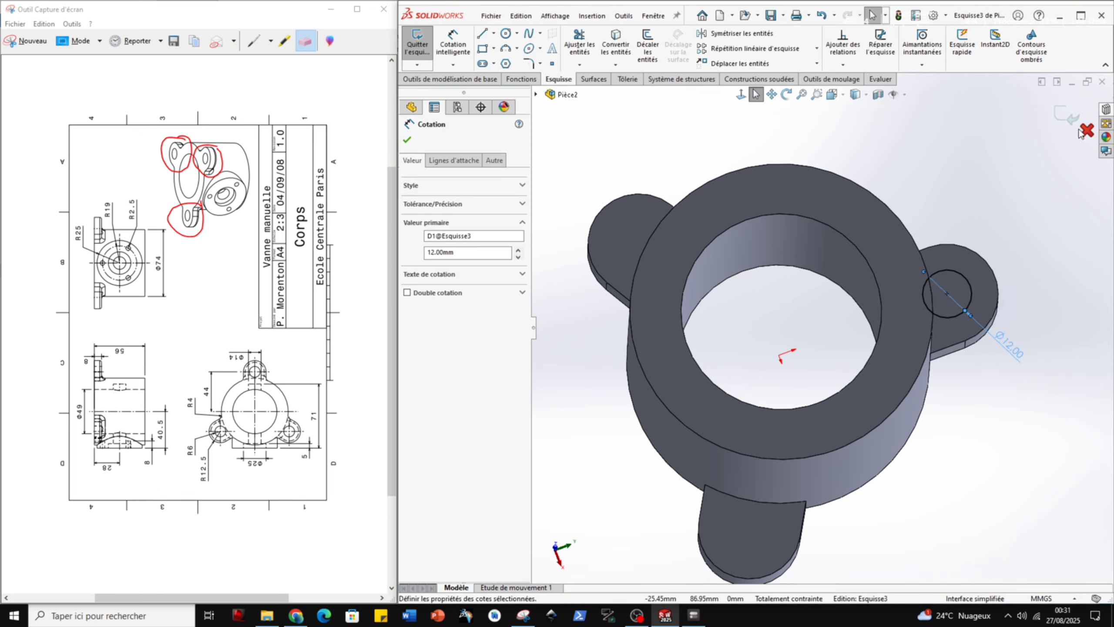
left_click(1067, 117)
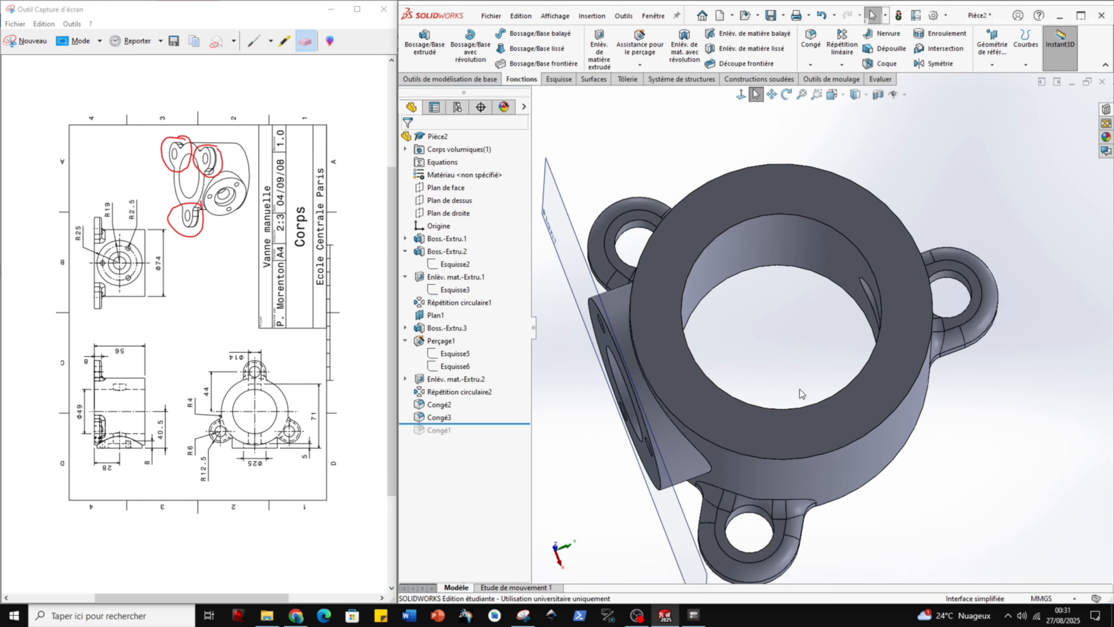
Section the body along the right plane (Plan de droite), examine the bore, flange and lug interiors, and turn the section off.
middle_click_drag(800, 394, 842, 372)
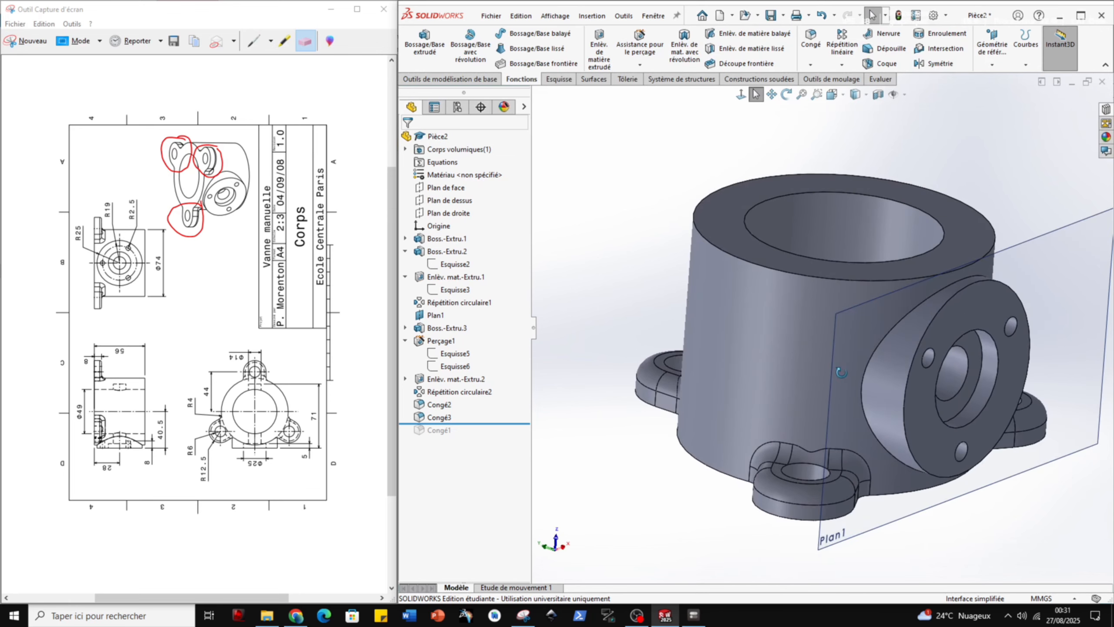
middle_click_drag(941, 482, 886, 499)
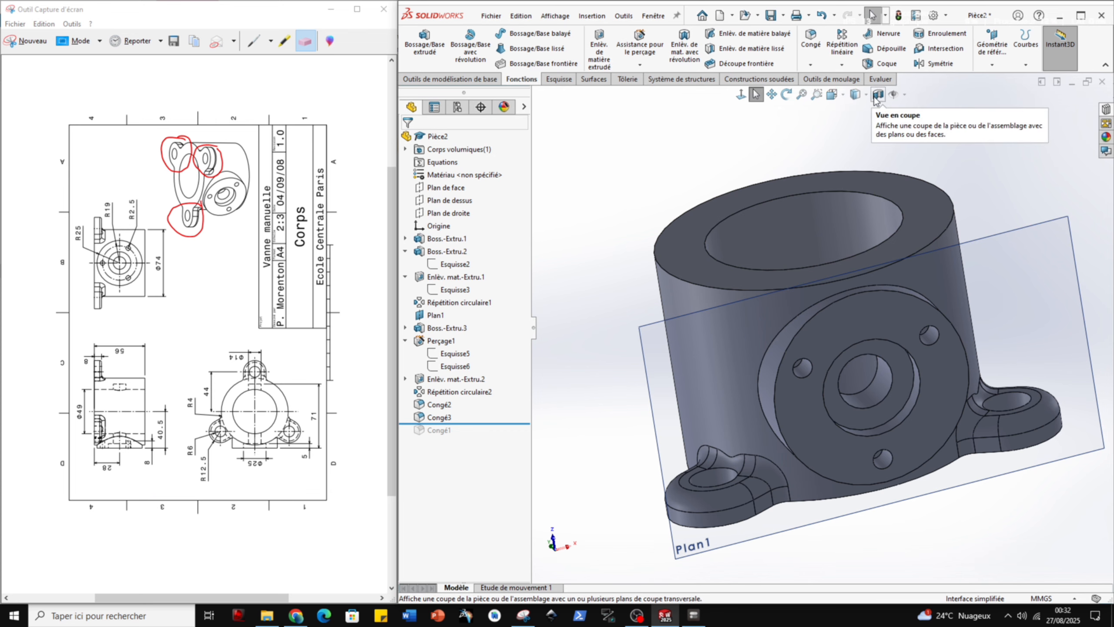
left_click(877, 95)
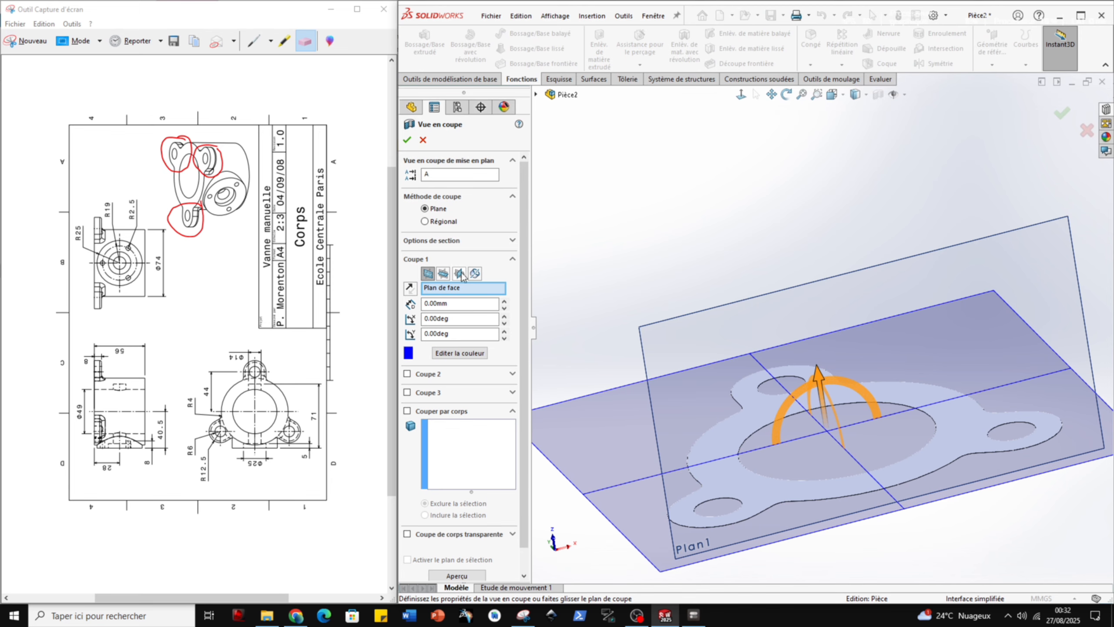
left_click(447, 276)
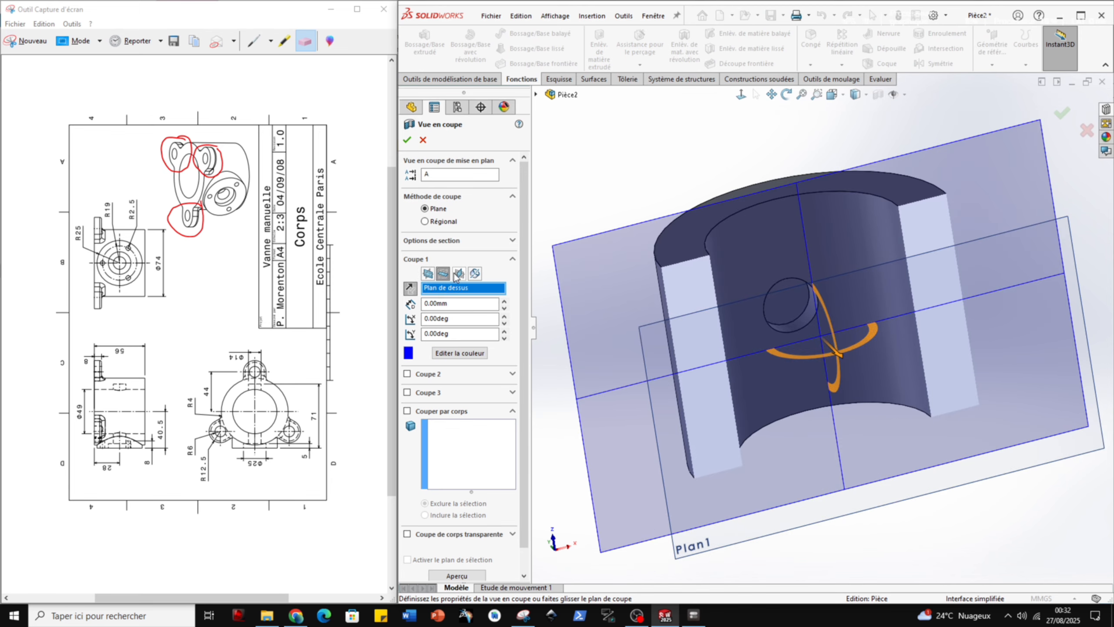
middle_click_drag(740, 312, 808, 238)
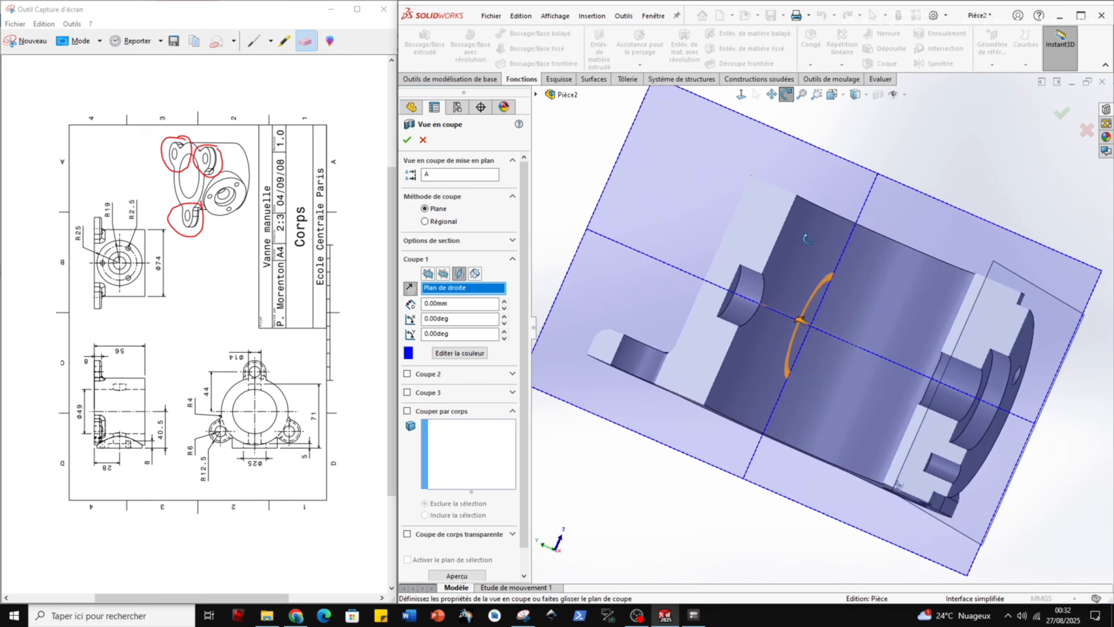
left_click(1062, 114)
middle_click_drag(977, 160, 900, 246)
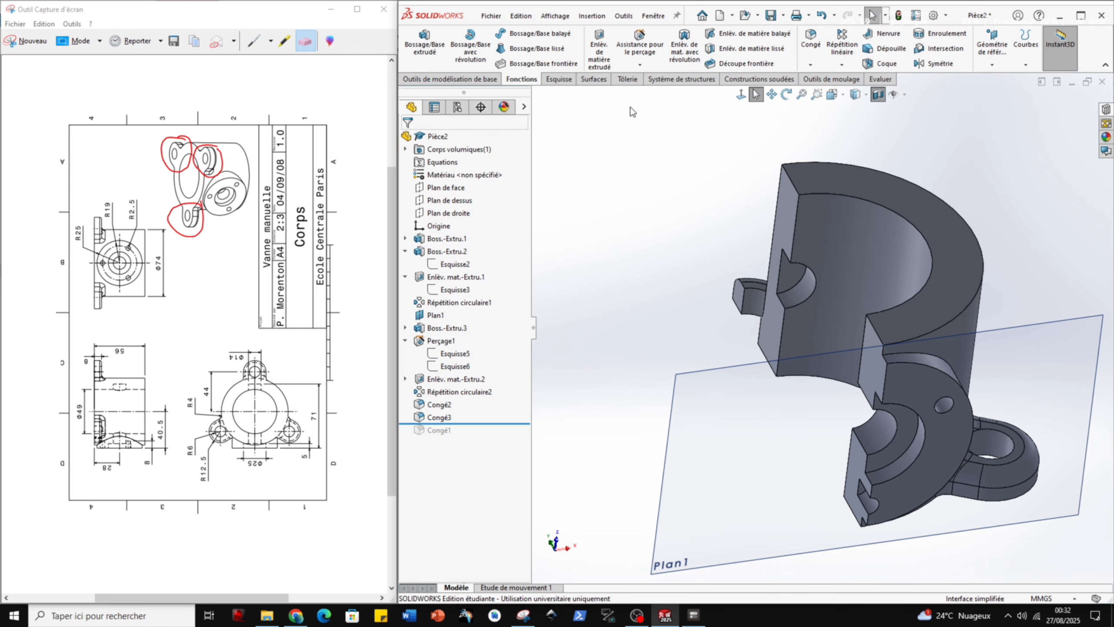
left_click(879, 95)
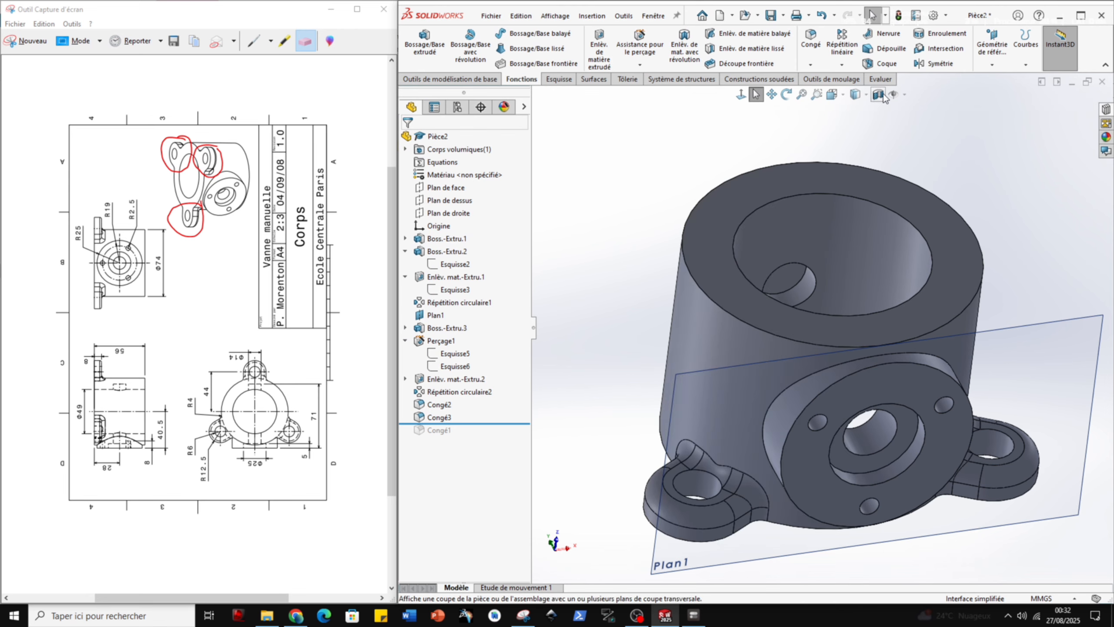
Create a reference plane tangent to the hole face of one mounting lug and to the inner face of the main bore.
middle_click_drag(918, 229, 891, 185)
left_click(992, 64)
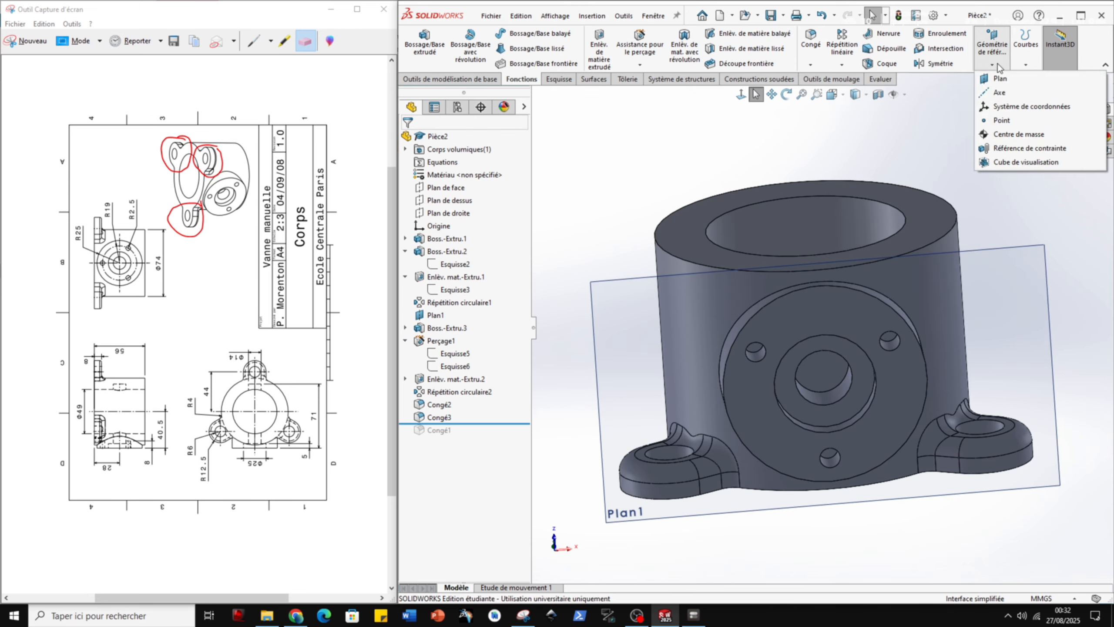
left_click(1001, 79)
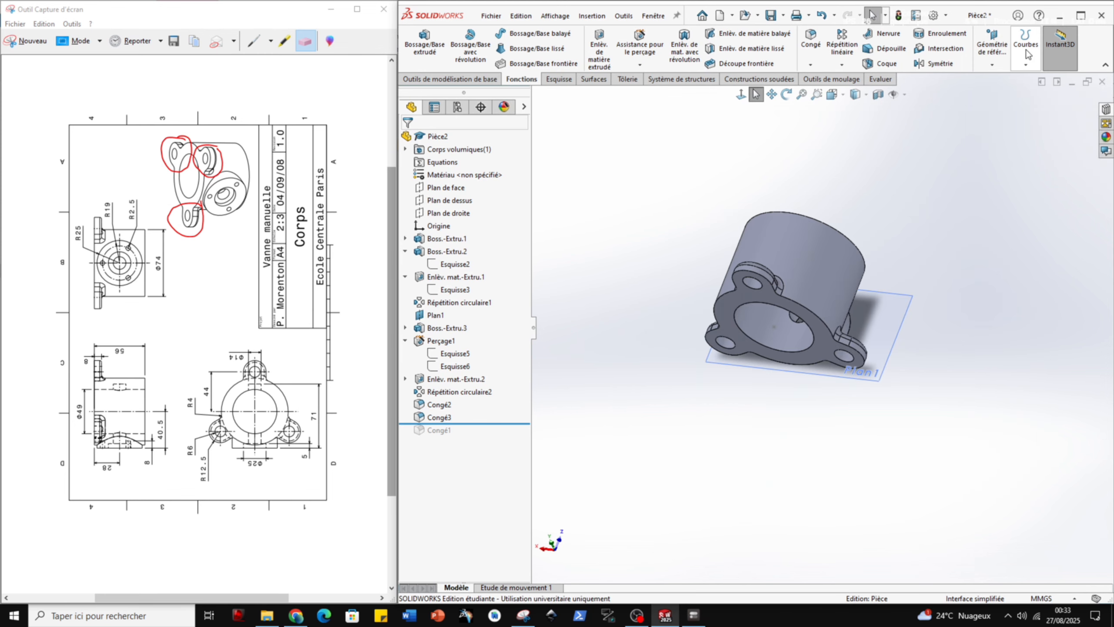
middle_click_drag(720, 141, 764, 258)
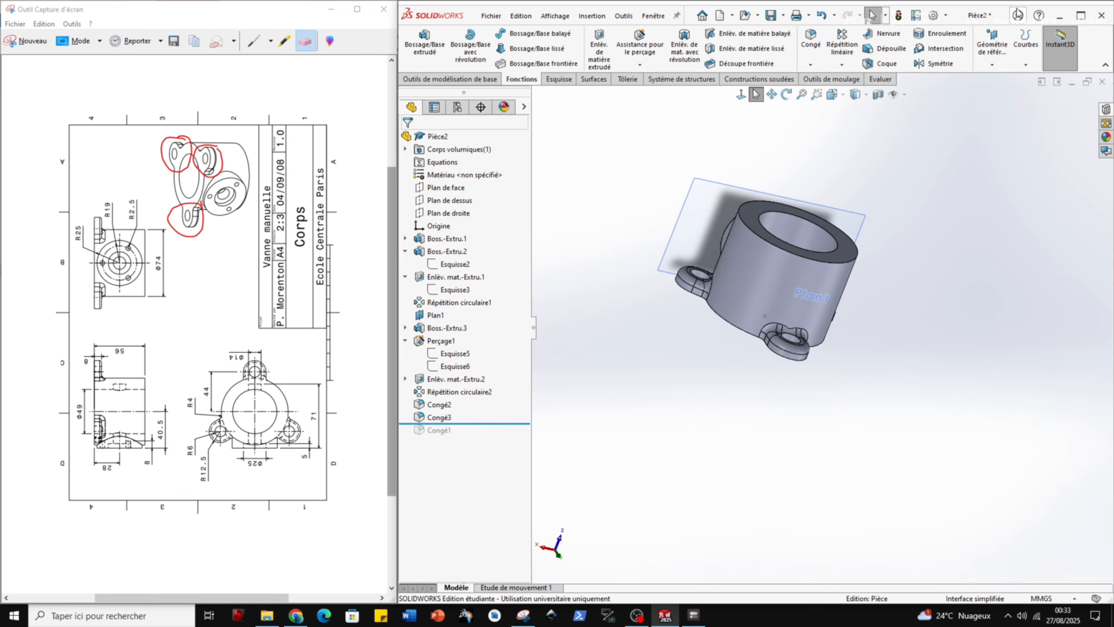
left_click(992, 64)
left_click(997, 79)
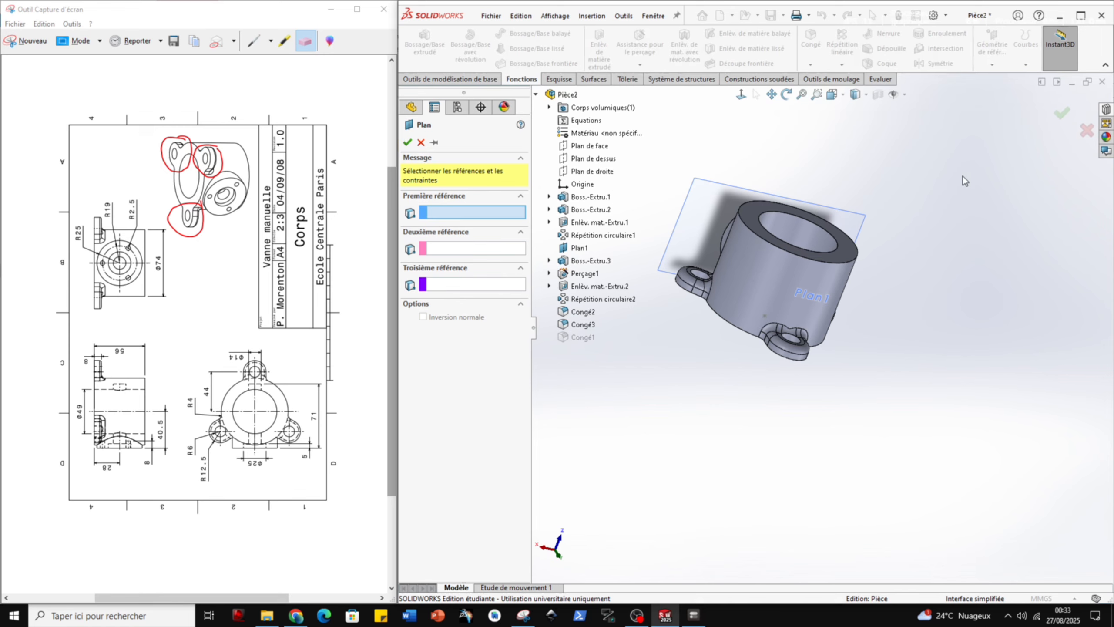
middle_click_drag(873, 214, 773, 250)
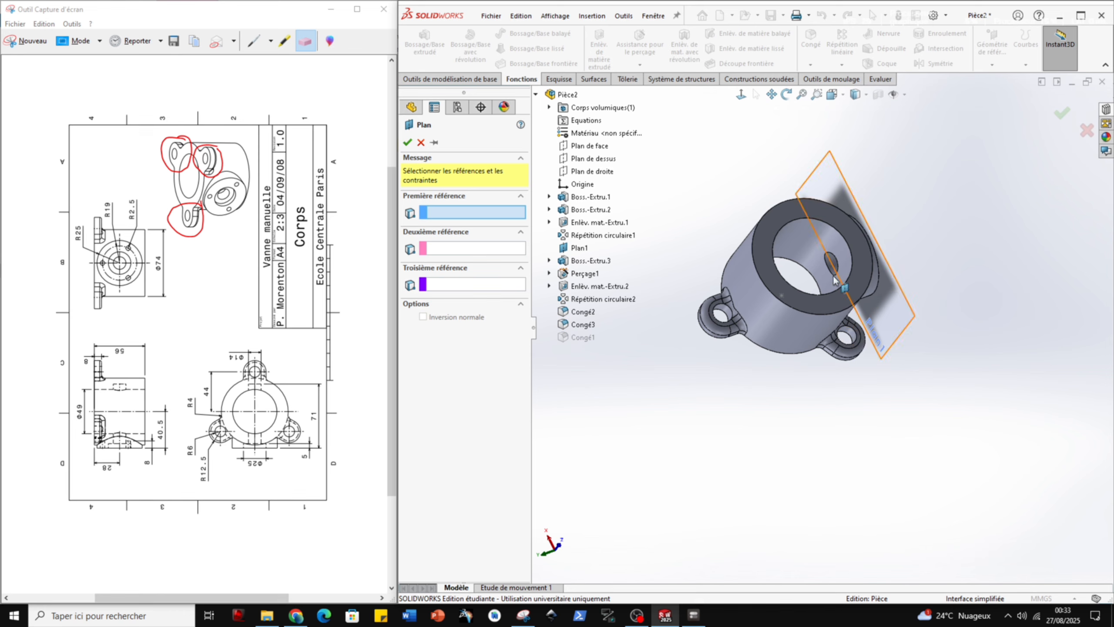
left_click(848, 342)
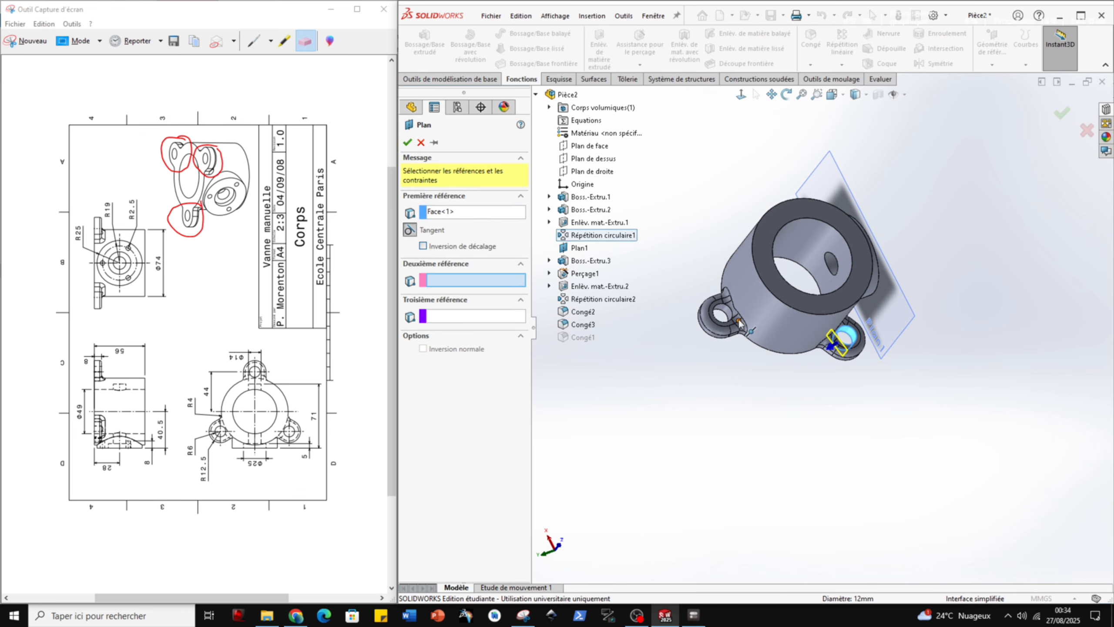
middle_click_drag(742, 324, 907, 481)
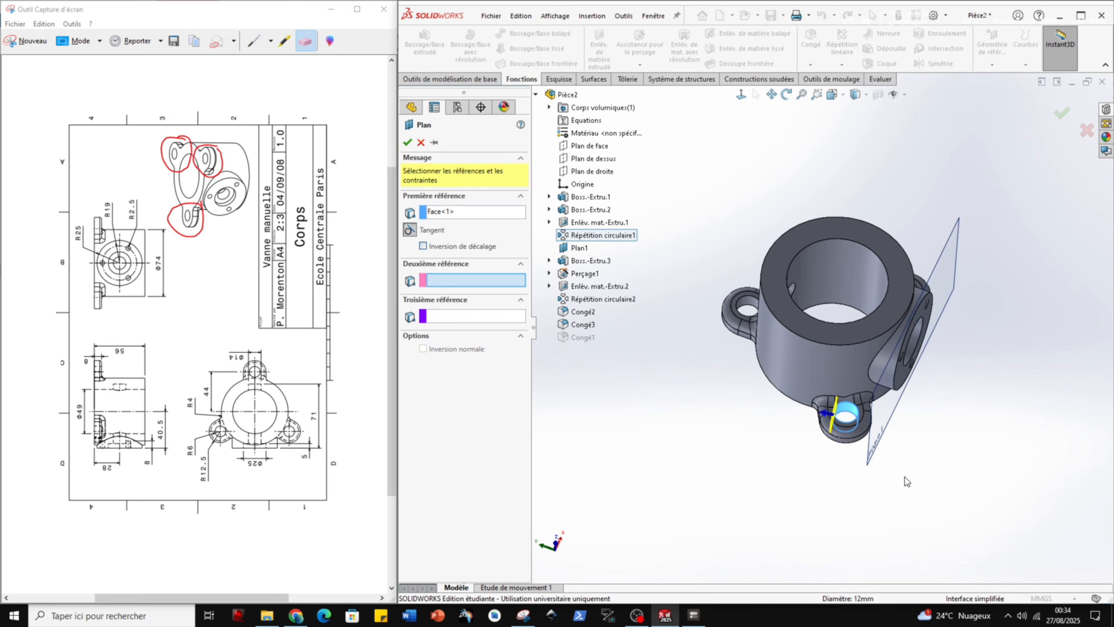
left_click(809, 283)
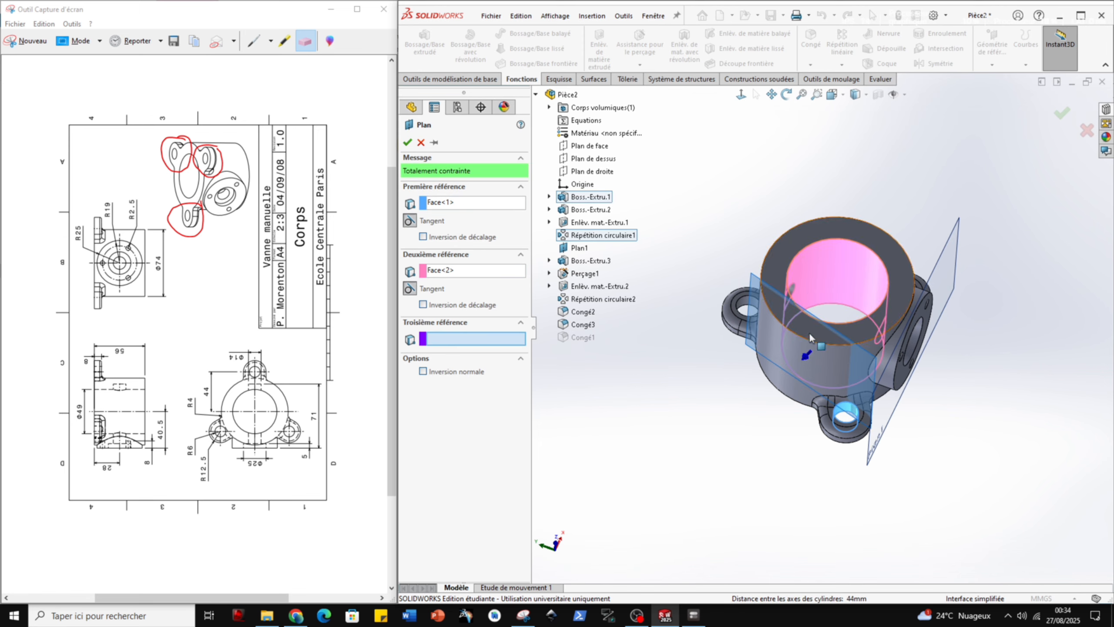
middle_click_drag(810, 332, 833, 380)
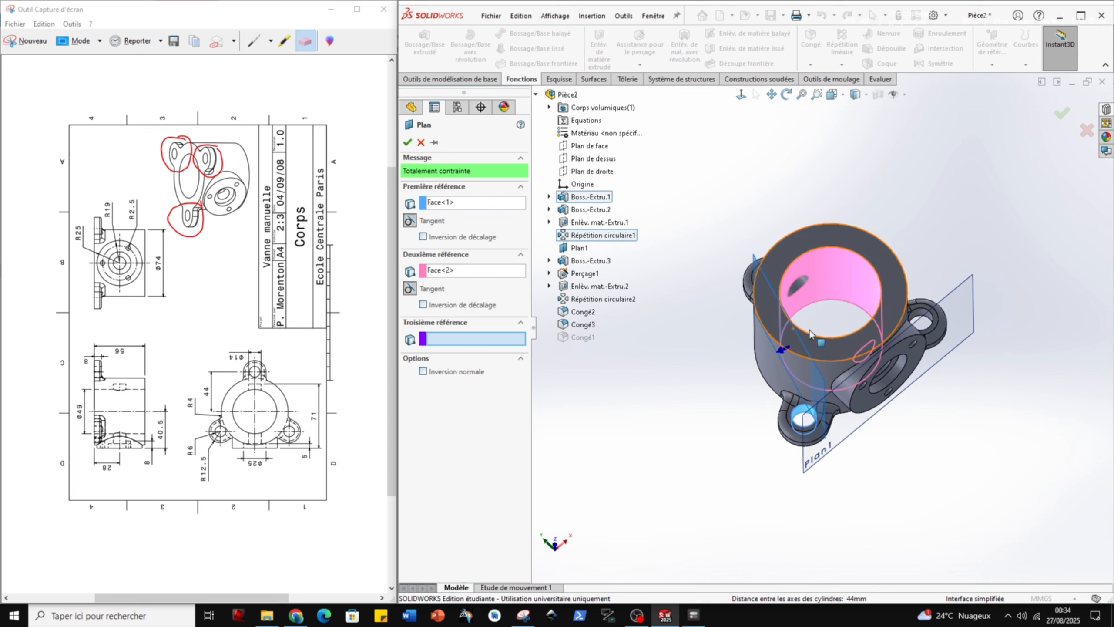
left_click(1061, 113)
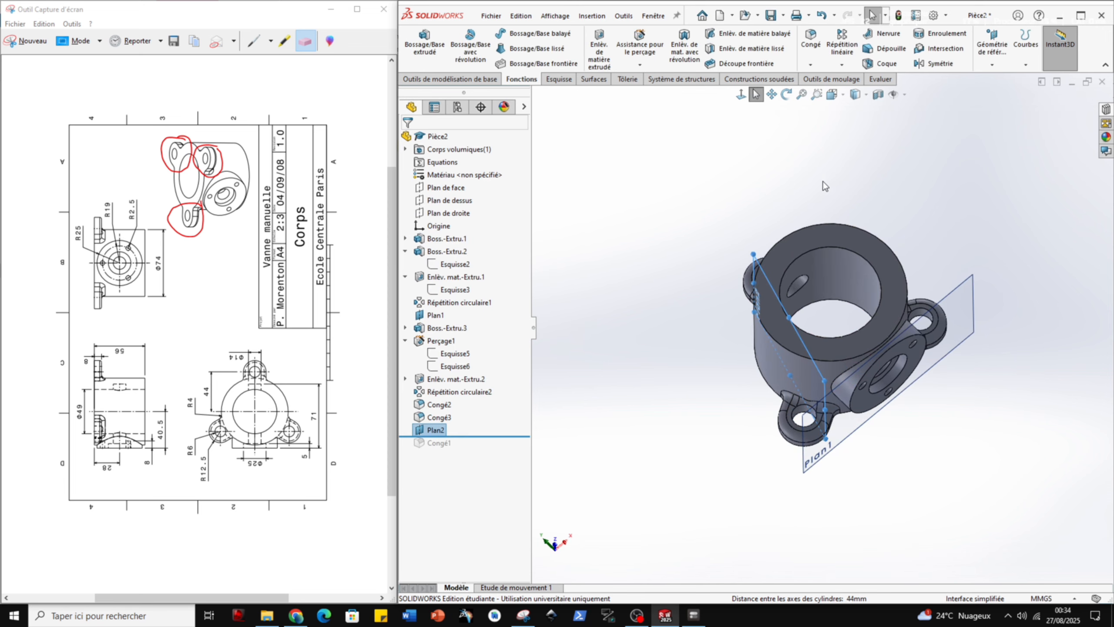
Check the body with another section view, restore the full model, and examine the lugs, bore and flange from several sides.
left_click(879, 94)
middle_click_drag(825, 374, 876, 275)
left_click(1060, 115)
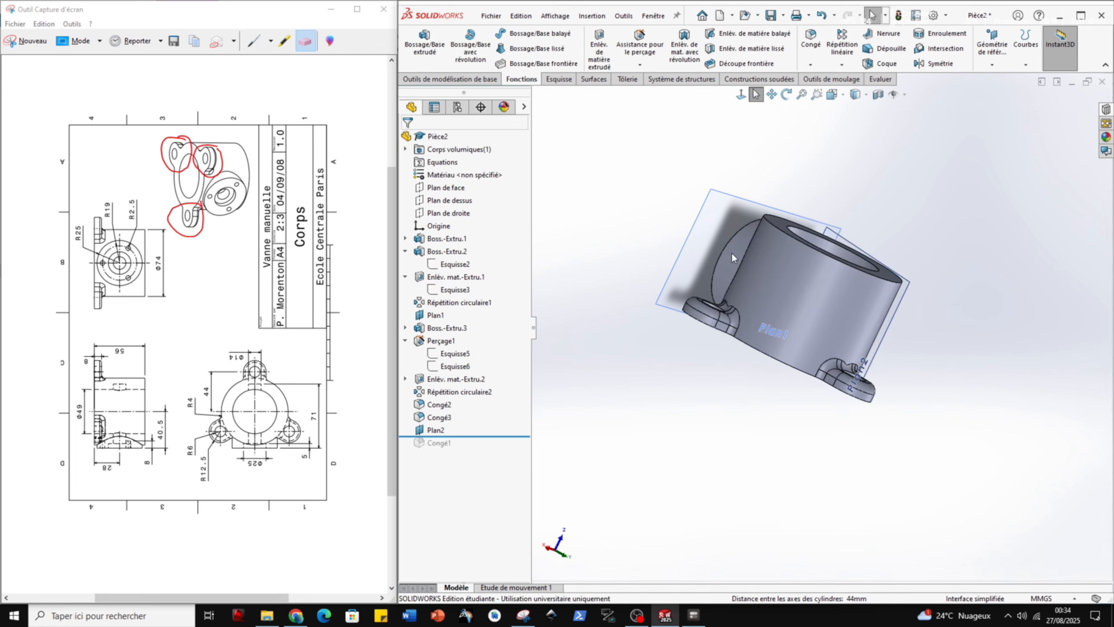
left_click(621, 310)
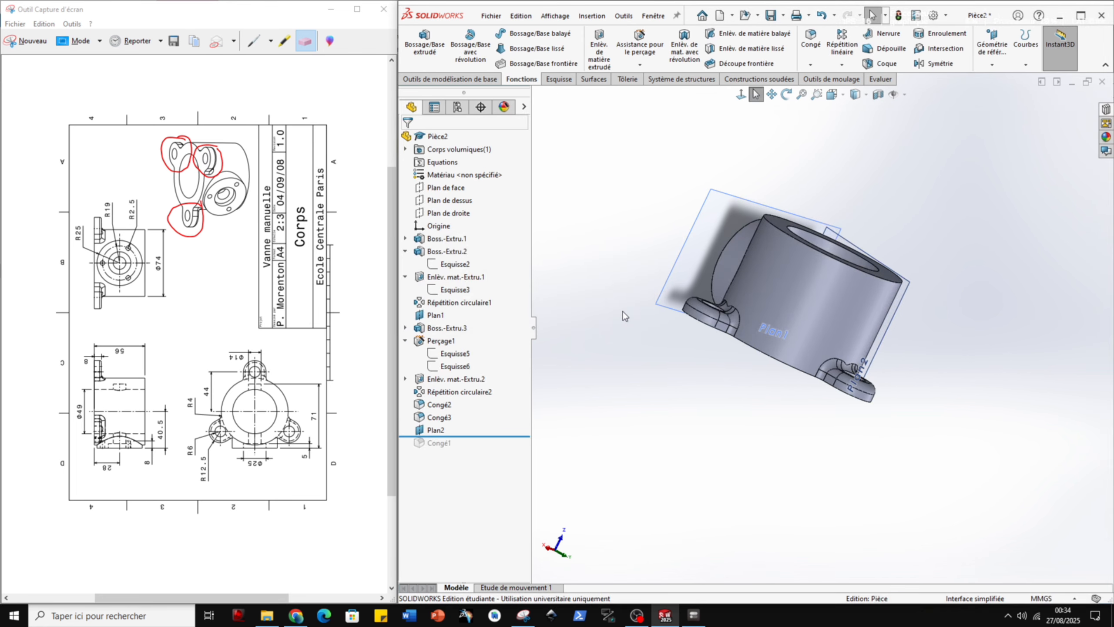
middle_click_drag(886, 260, 804, 380)
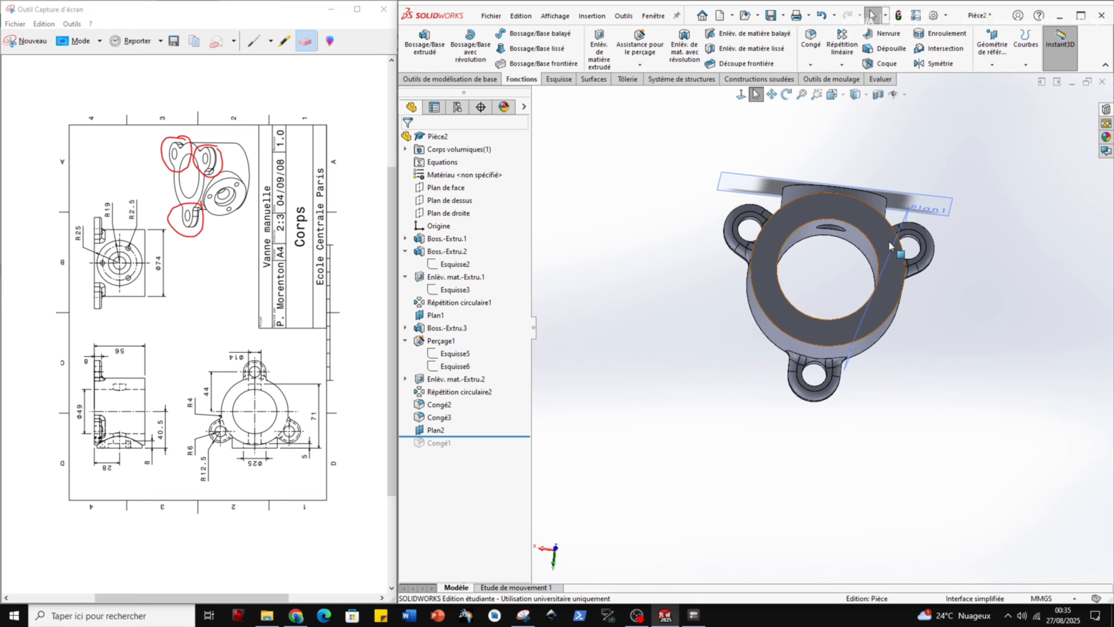
middle_click_drag(873, 355, 855, 308)
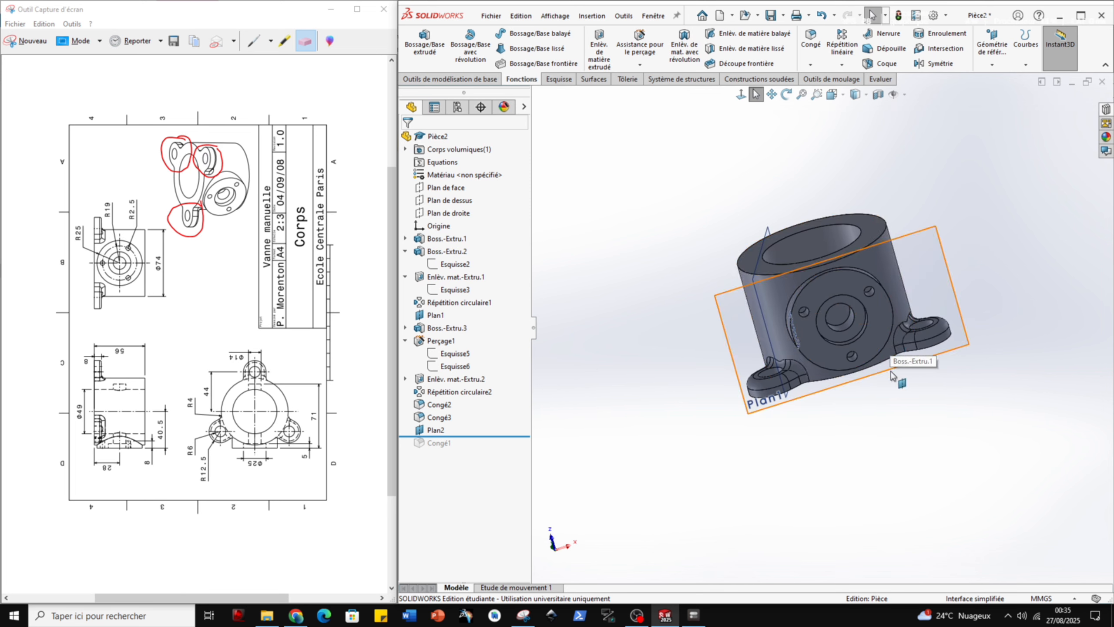
middle_click_drag(860, 282, 897, 291)
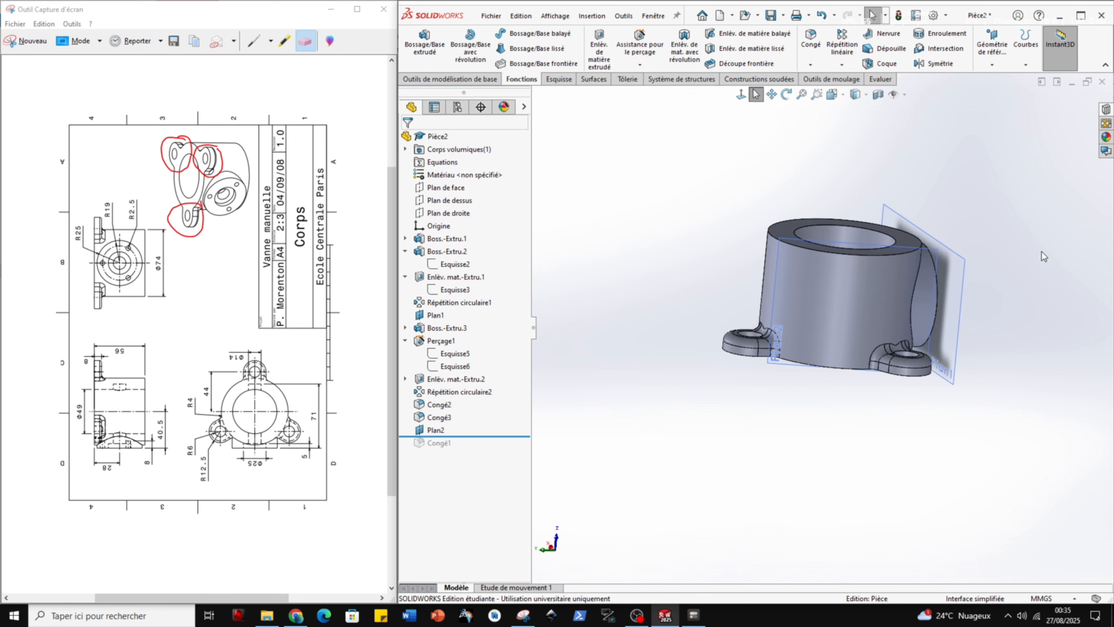